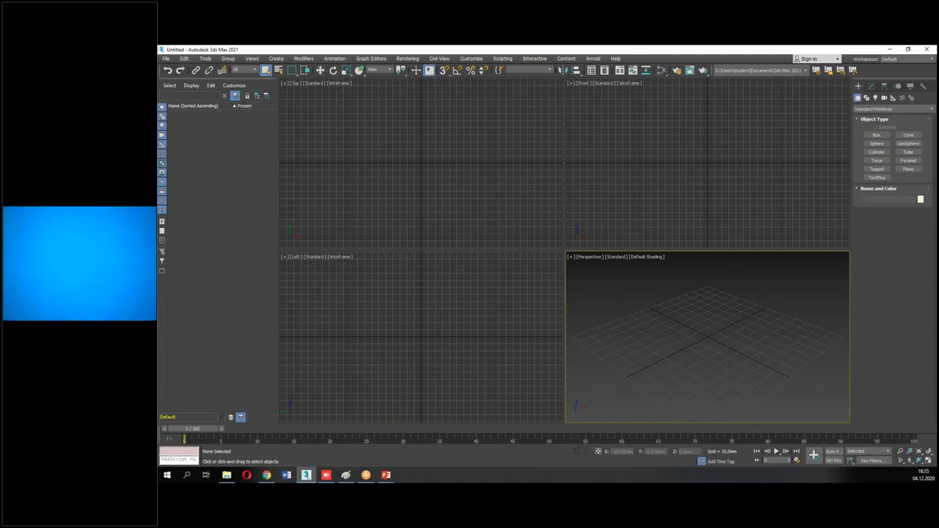
Open Paint and sketch a freehand rectangle as the room's inner outline in the upper part of the canvas.
{"action": "left_click", "coordinate": [166, 475]}
{"action": "type", "text": "paint"}
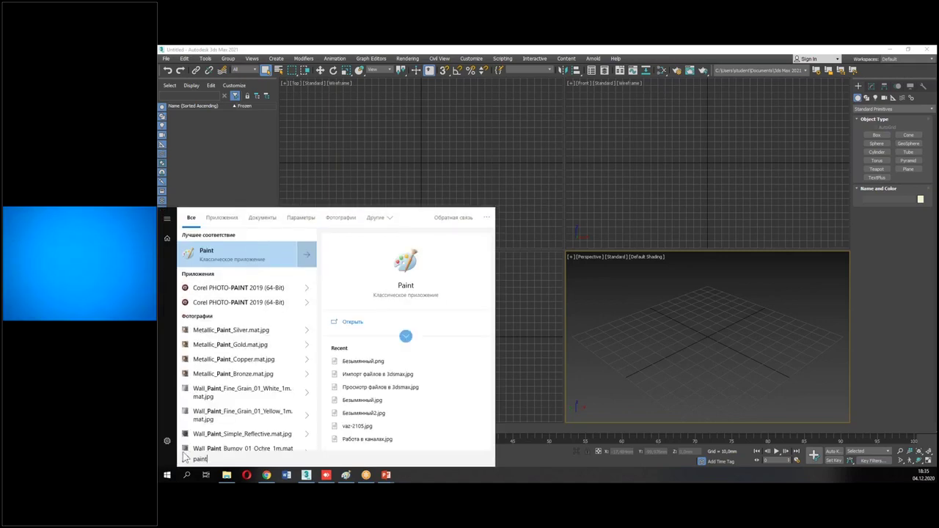
{"action": "left_click", "coordinate": [229, 250]}
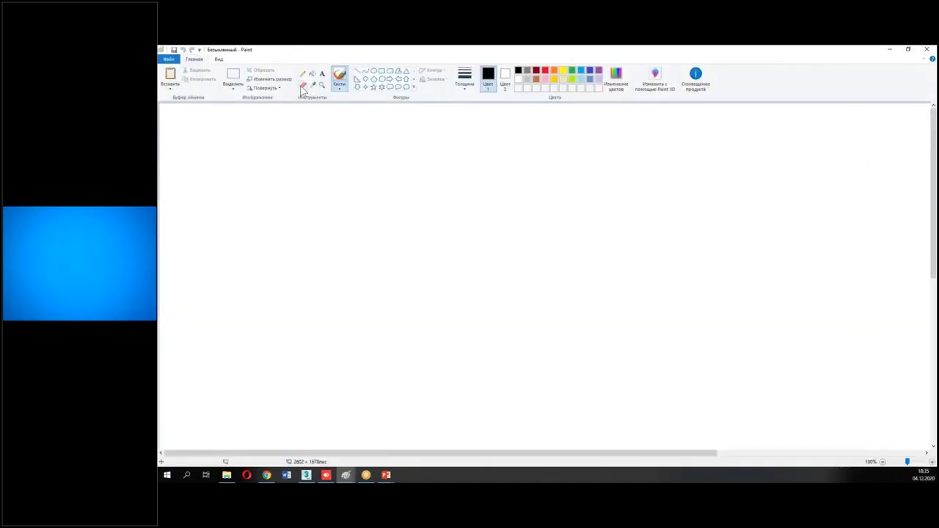
{"action": "mouse_move", "coordinate": [312, 156]}
{"action": "left_mouse_down"}
{"action": "mouse_move", "coordinate": [316, 221]}
{"action": "mouse_move", "coordinate": [397, 252]}
{"action": "mouse_move", "coordinate": [517, 229]}
{"action": "mouse_move", "coordinate": [487, 132]}
{"action": "mouse_move", "coordinate": [313, 157]}
{"action": "left_mouse_up"}
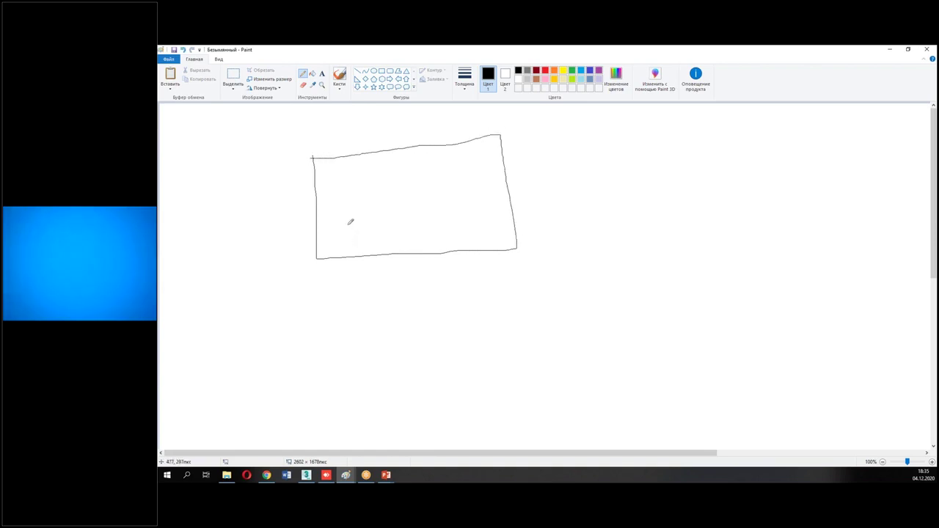
Add arrowed dimensions of 600 and 400 inside the rectangle, then draw an outer wall outline labelled 20.
{"action": "mouse_move", "coordinate": [318, 214]}
{"action": "left_mouse_down"}
{"action": "mouse_move", "coordinate": [505, 193]}
{"action": "mouse_move", "coordinate": [486, 197]}
{"action": "left_mouse_up"}
{"action": "left_click_drag", "start_coordinate": [390, 184], "coordinate": [416, 196]}
{"action": "mouse_move", "coordinate": [441, 155]}
{"action": "left_mouse_down"}
{"action": "mouse_move", "coordinate": [444, 148]}
{"action": "mouse_move", "coordinate": [464, 247]}
{"action": "left_mouse_up"}
{"action": "mouse_move", "coordinate": [474, 214]}
{"action": "left_mouse_down"}
{"action": "mouse_move", "coordinate": [480, 226]}
{"action": "mouse_move", "coordinate": [503, 220]}
{"action": "left_mouse_up"}
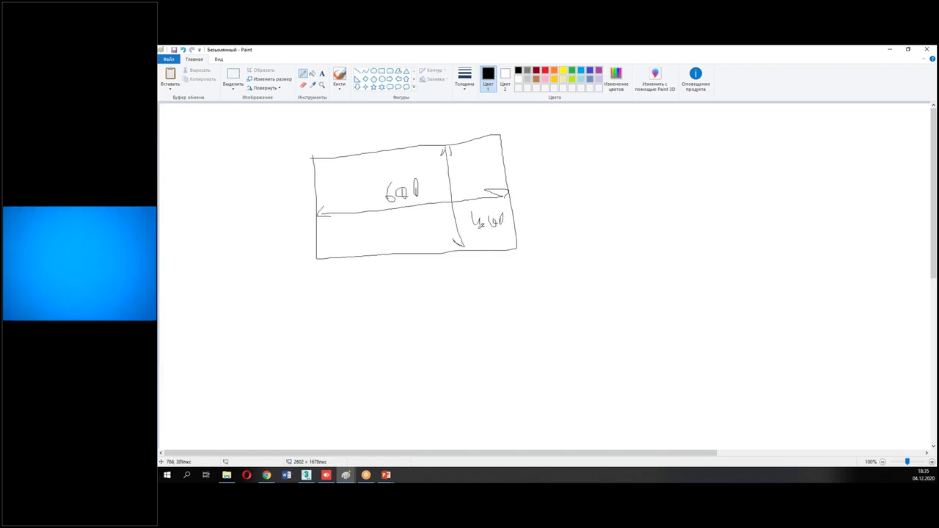
{"action": "mouse_move", "coordinate": [338, 143]}
{"action": "left_mouse_down"}
{"action": "mouse_move", "coordinate": [336, 152]}
{"action": "mouse_move", "coordinate": [339, 141]}
{"action": "mouse_move", "coordinate": [509, 122]}
{"action": "mouse_move", "coordinate": [552, 246]}
{"action": "mouse_move", "coordinate": [302, 279]}
{"action": "mouse_move", "coordinate": [324, 142]}
{"action": "mouse_move", "coordinate": [359, 151]}
{"action": "left_mouse_up"}
{"action": "left_click_drag", "start_coordinate": [365, 142], "coordinate": [364, 143]}
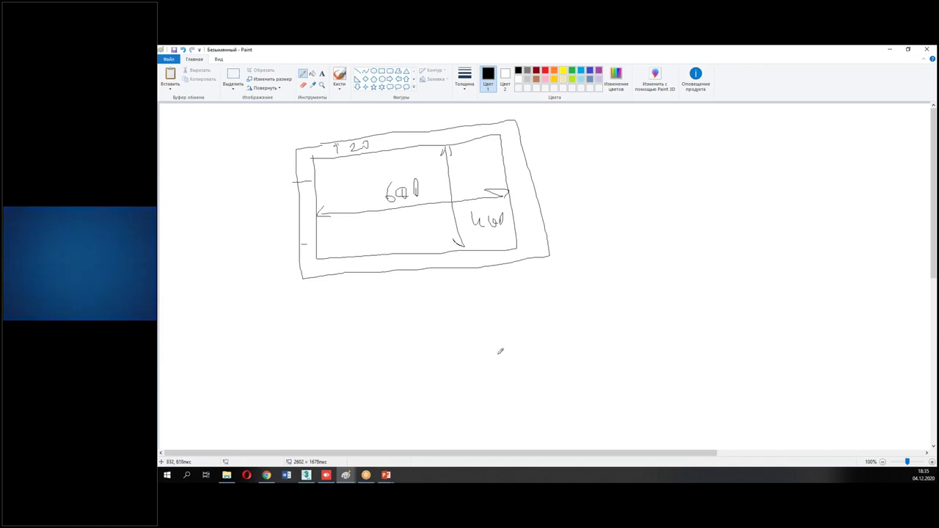
Switch to 3ds Max and set the display units to Generic Units and the system unit scale to centimeters.
{"action": "left_click", "coordinate": [307, 474]}
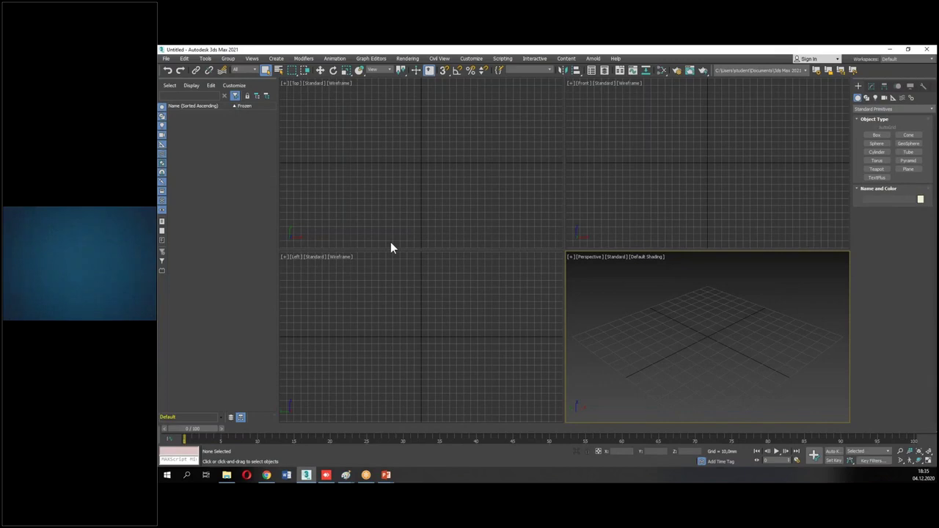
{"action": "left_click", "coordinate": [875, 136]}
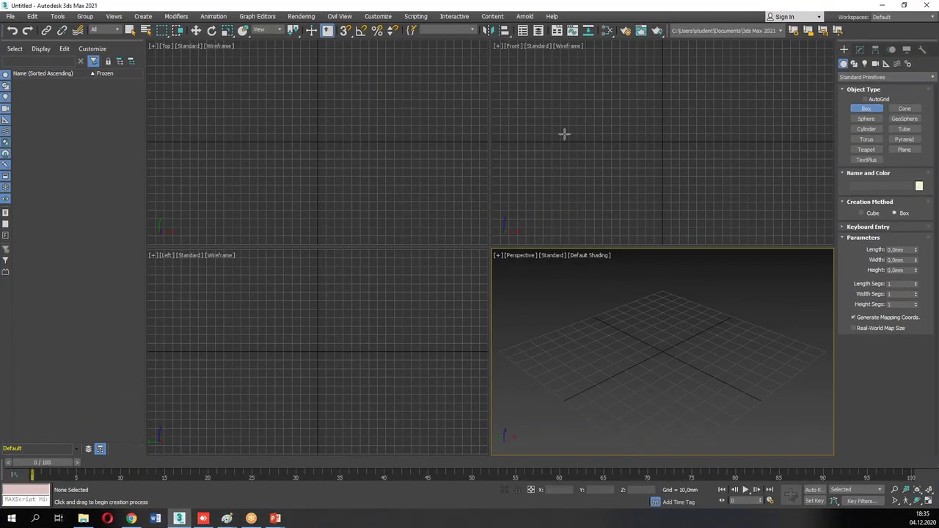
{"action": "left_click", "coordinate": [378, 16]}
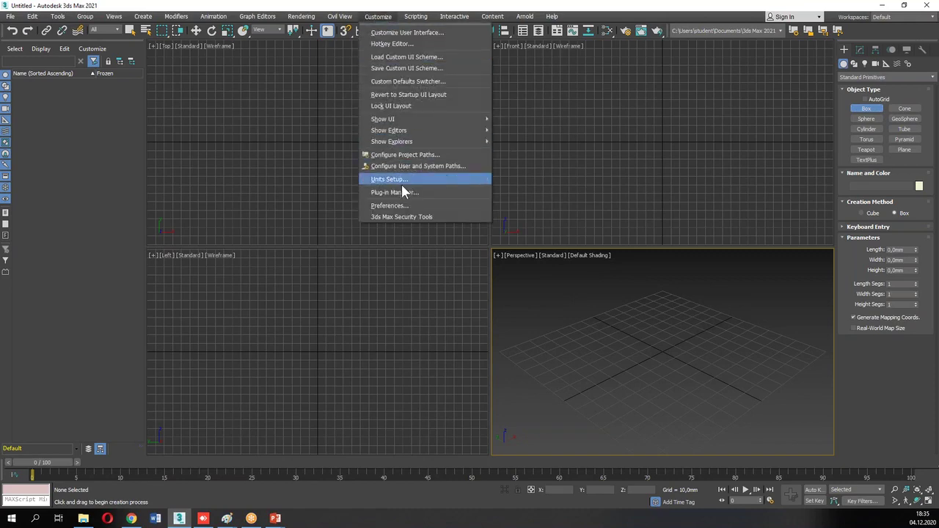
{"action": "left_click", "coordinate": [386, 179]}
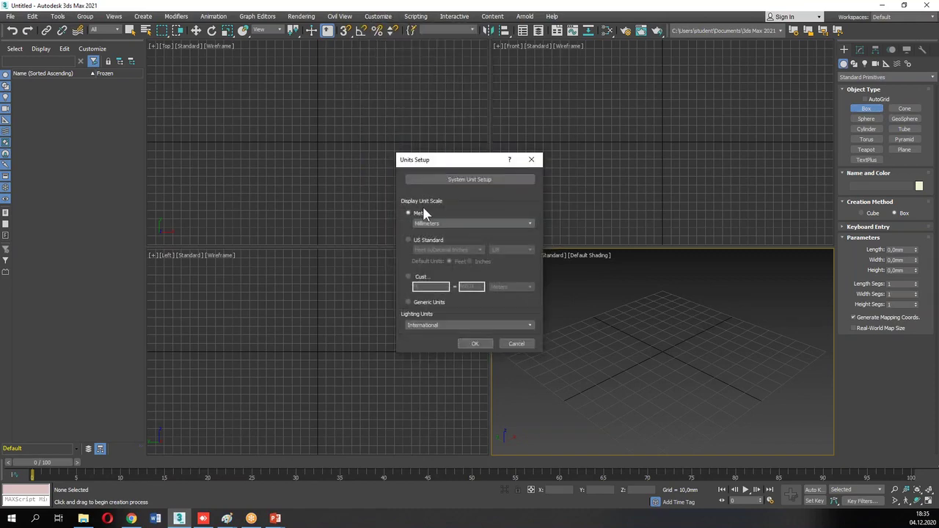
{"action": "left_click", "coordinate": [409, 301]}
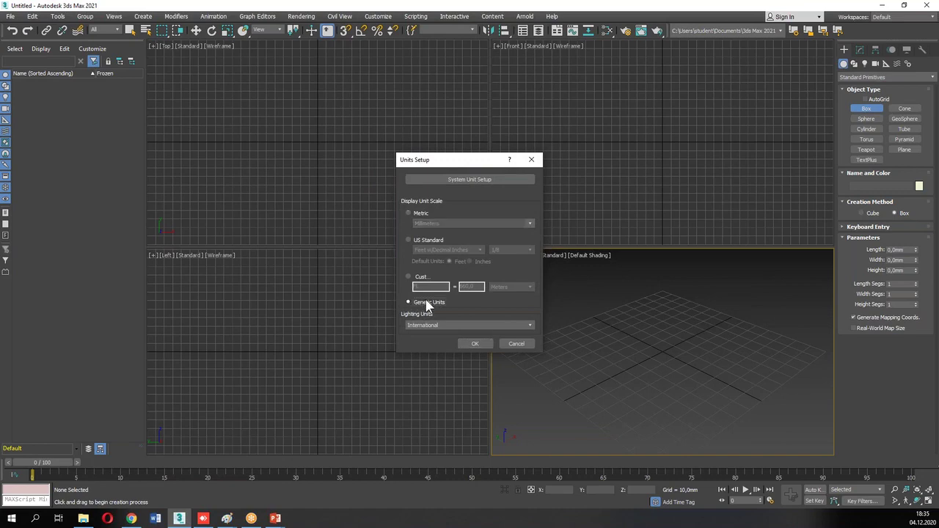
{"action": "left_click", "coordinate": [444, 179]}
{"action": "left_click_drag", "start_coordinate": [438, 209], "coordinate": [331, 174]}
{"action": "left_click", "coordinate": [373, 198]}
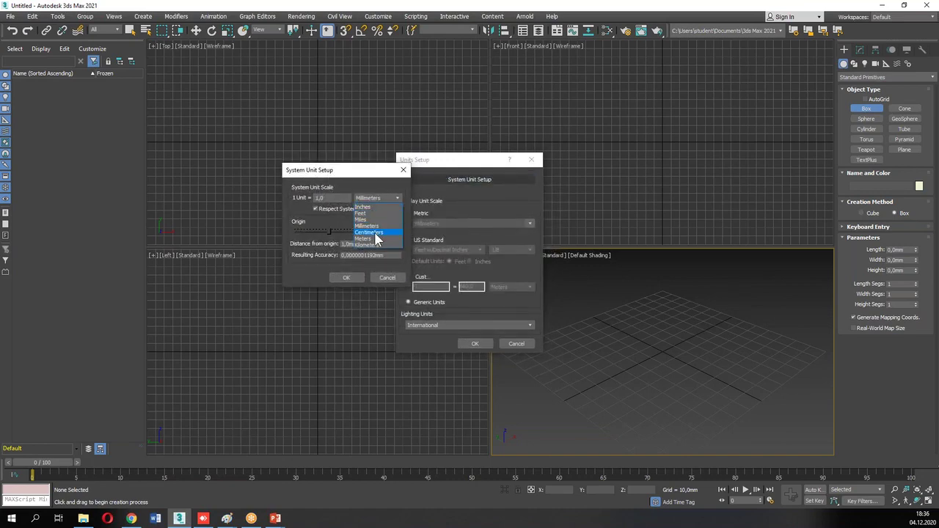
{"action": "left_click", "coordinate": [379, 234]}
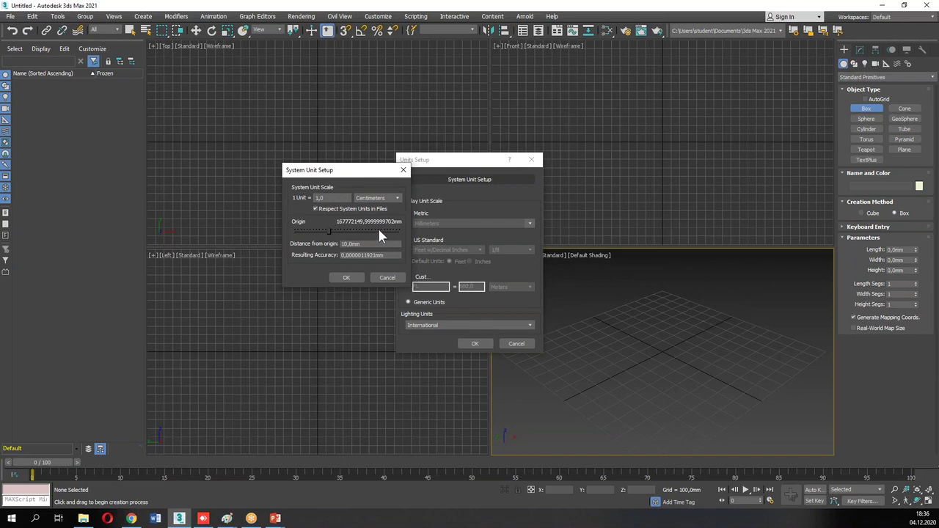
{"action": "left_click", "coordinate": [345, 279]}
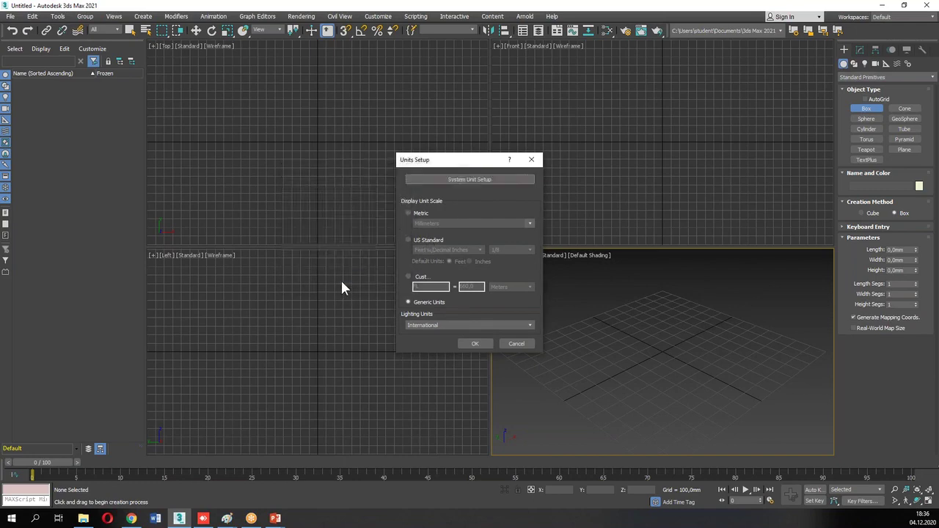
{"action": "left_click", "coordinate": [483, 345]}
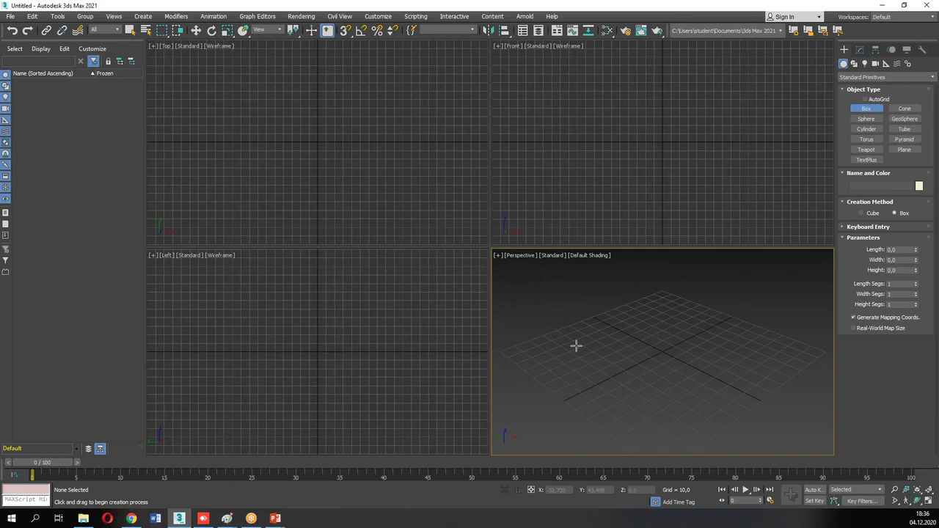
Create a box in the Top view about 162 long, 242 wide and 106 high, and fit all views to it.
{"action": "left_click_drag", "start_coordinate": [218, 76], "coordinate": [424, 215]}
{"action": "left_click", "coordinate": [419, 121]}
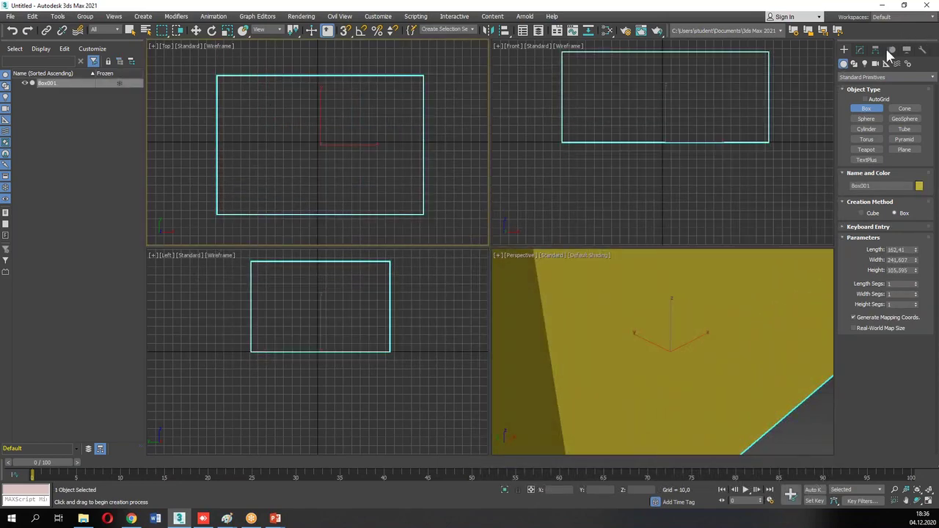
{"action": "left_click", "coordinate": [860, 50]}
{"action": "key", "text": "ctrl+shift+z"}
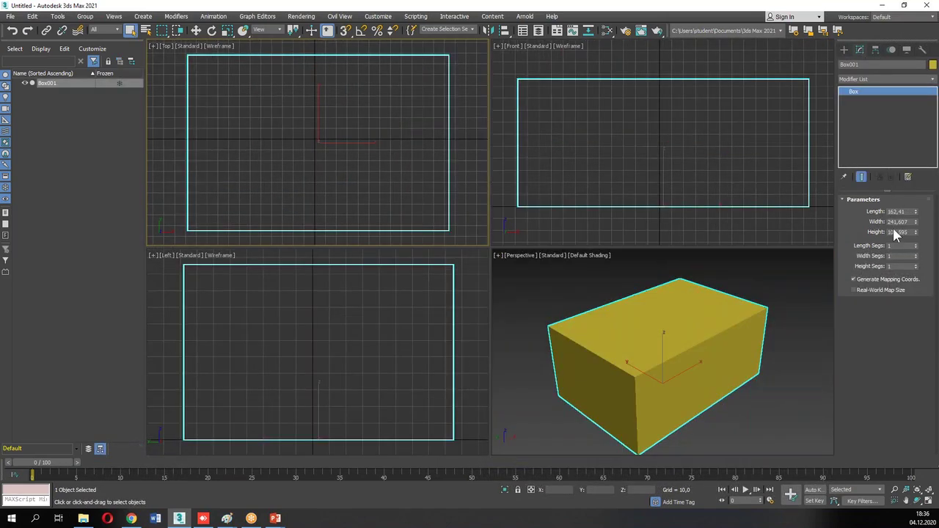
Set the box's length to 400, width to 600 and height to 280.
{"action": "mouse_move", "coordinate": [915, 212]}
{"action": "left_mouse_down"}
{"action": "mouse_move", "coordinate": [916, 193]}
{"action": "mouse_move", "coordinate": [916, 212]}
{"action": "left_mouse_up"}
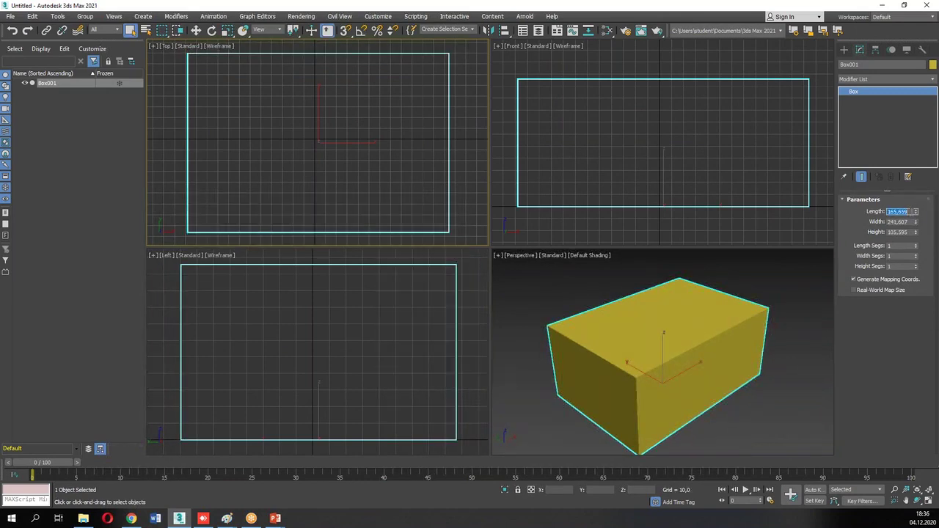
{"action": "type", "text": "400"}
{"action": "key", "text": "Tab"}
{"action": "type", "text": "6"}
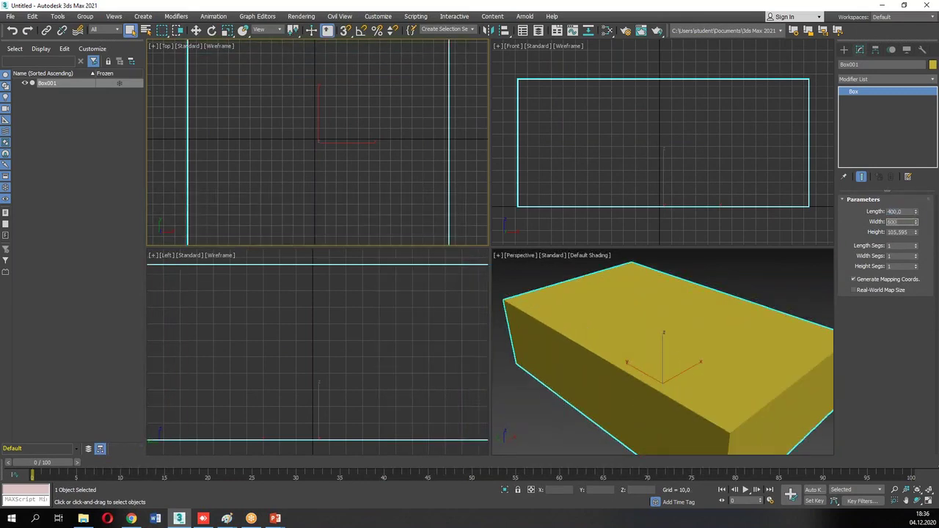
{"action": "type", "text": "00"}
{"action": "key", "text": "Tab"}
{"action": "type", "text": "280"}
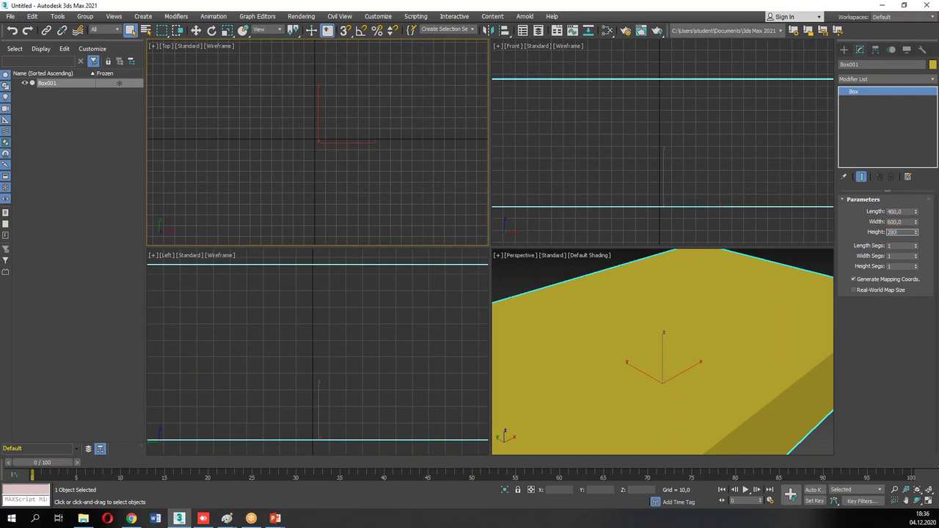
{"action": "key", "text": "Return"}
Show edged faces in the Perspective view and trace the box's two near upper edges with the red annotation pen.
{"action": "scroll", "coordinate": [694, 397], "scroll_direction": "down", "scroll_amount": 5}
{"action": "scroll", "coordinate": [706, 389], "scroll_direction": "up", "scroll_amount": 4}
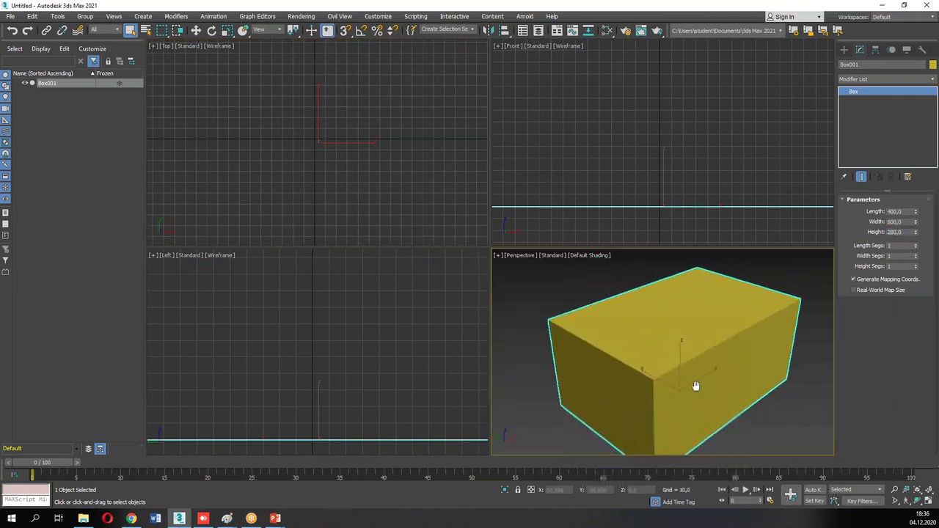
{"action": "key", "text": "F4"}
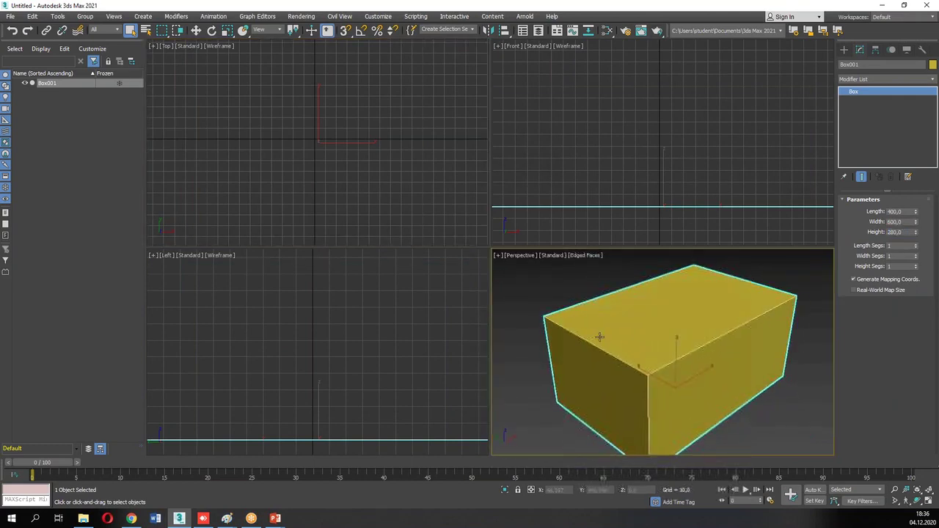
{"action": "left_click_drag", "start_coordinate": [543, 316], "coordinate": [635, 377]}
{"action": "left_click_drag", "start_coordinate": [787, 296], "coordinate": [647, 378]}
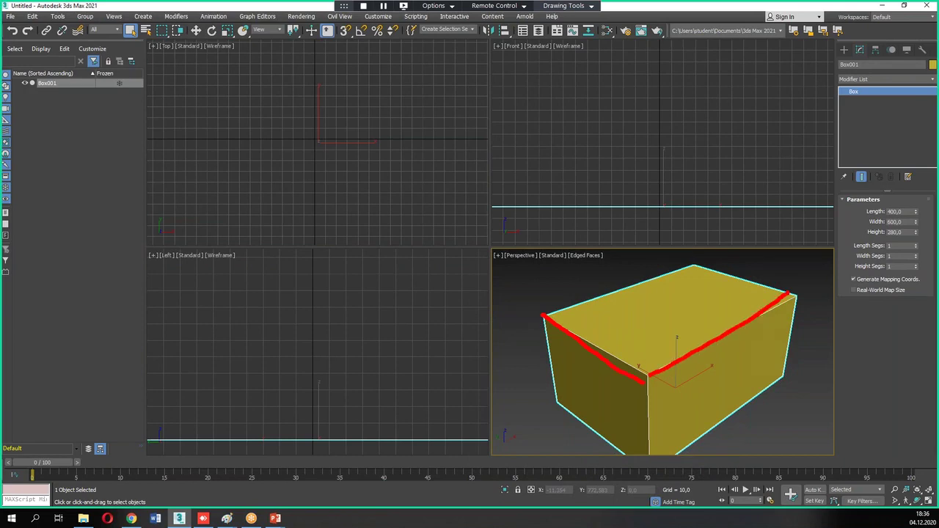
{"action": "key", "text": "Escape"}
{"action": "middle_click_drag", "start_coordinate": [651, 371], "coordinate": [648, 354]}
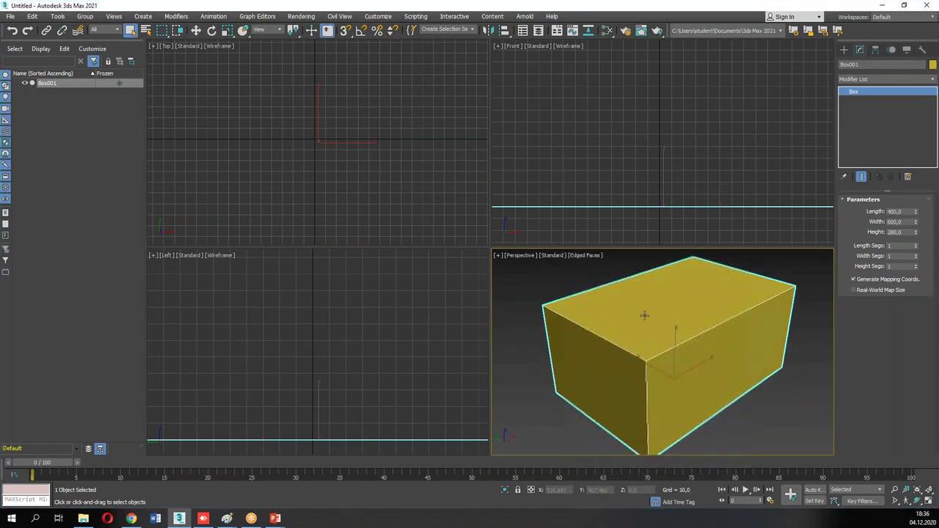
Convert the box to an Editable Poly.
{"action": "right_click", "coordinate": [645, 315]}
{"action": "mouse_move", "coordinate": [711, 419]}
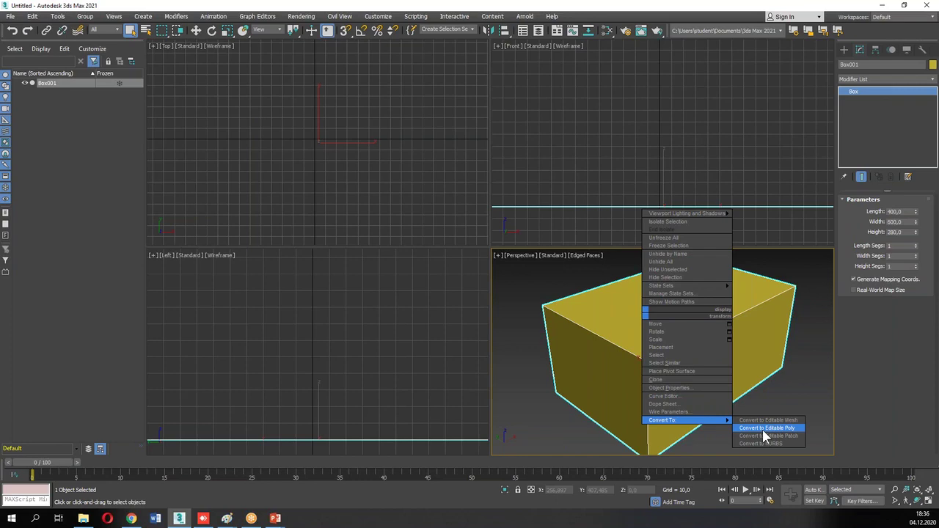
{"action": "left_click", "coordinate": [763, 429]}
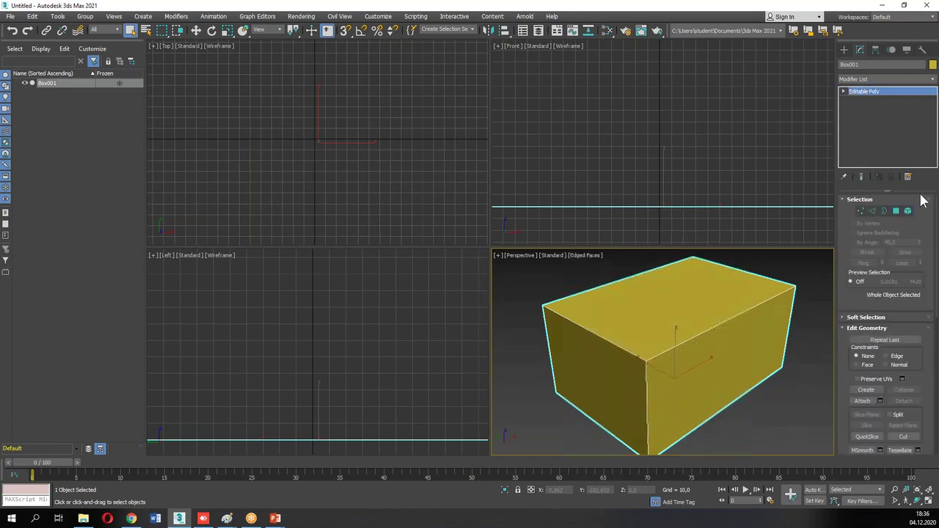
Delete the box's top and bottom polygons at Polygon level and return to the whole object.
{"action": "left_click", "coordinate": [845, 91]}
{"action": "left_click", "coordinate": [871, 125]}
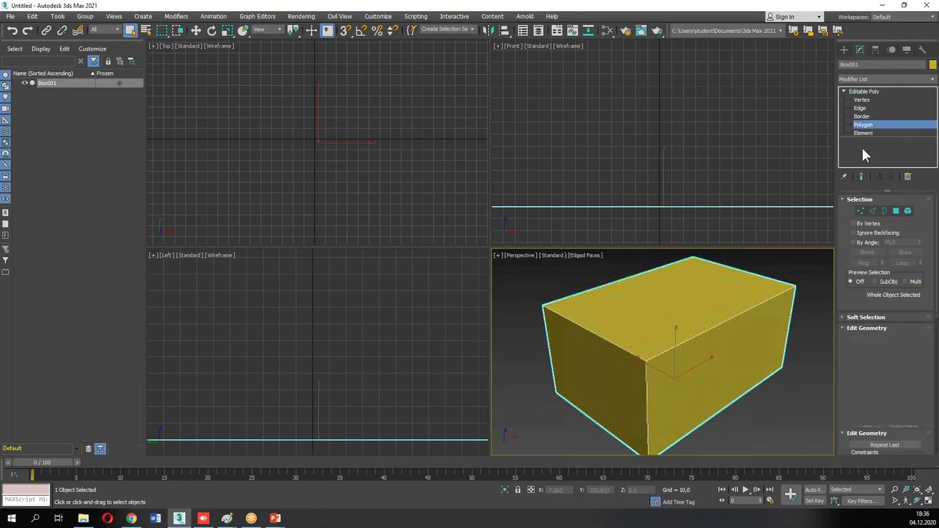
{"action": "left_click", "coordinate": [716, 304]}
{"action": "key", "text": "Delete"}
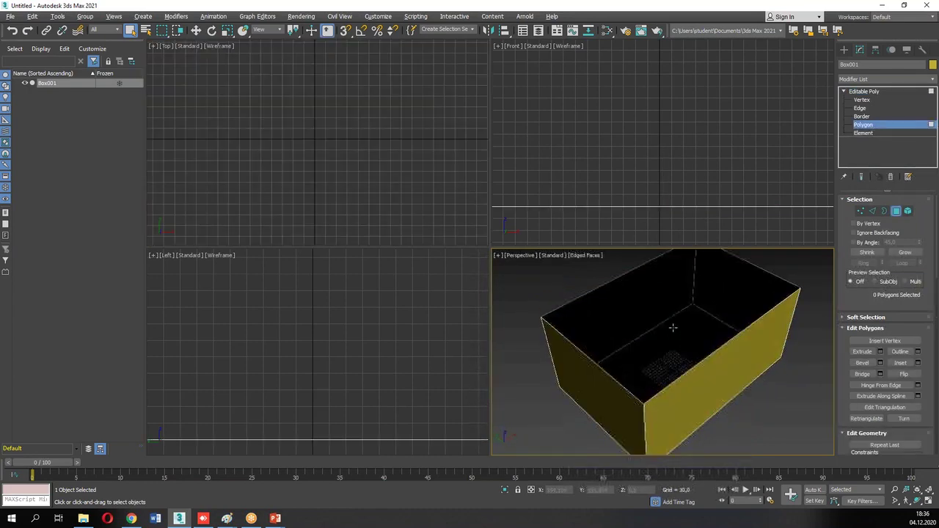
{"action": "left_click", "coordinate": [673, 329]}
{"action": "key", "text": "Delete"}
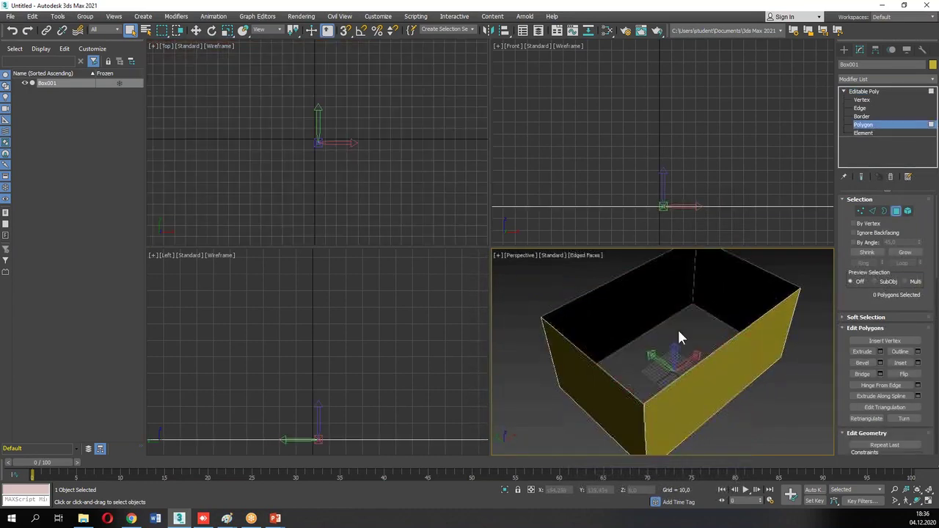
{"action": "left_click", "coordinate": [895, 211]}
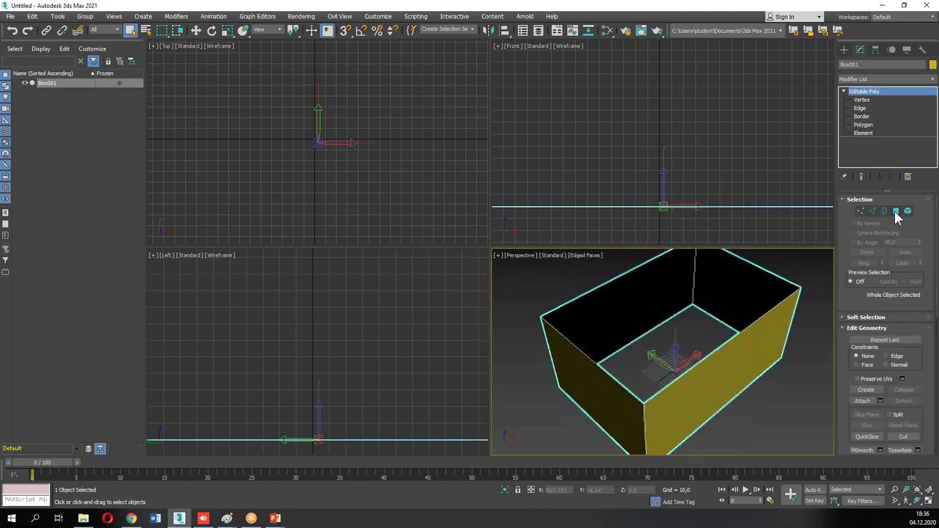
Add a Shell modifier to the open box and raise its inner amount to about 22.
{"action": "mouse_move", "coordinate": [733, 334]}
{"action": "middle_mouse_down", "text": "alt"}
{"action": "mouse_move", "coordinate": [671, 342]}
{"action": "mouse_move", "coordinate": [614, 325]}
{"action": "mouse_move", "coordinate": [658, 310]}
{"action": "mouse_move", "coordinate": [738, 314]}
{"action": "mouse_move", "coordinate": [746, 339]}
{"action": "middle_mouse_up", "text": "alt"}
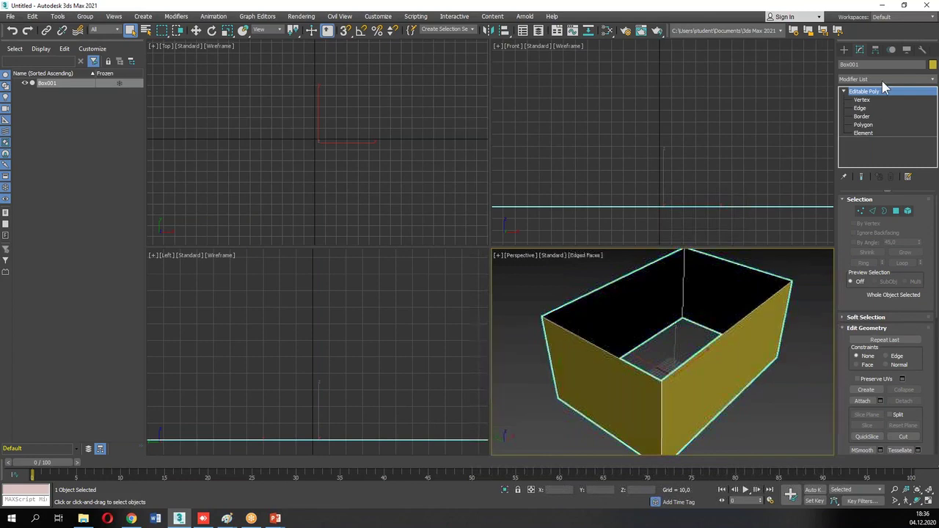
{"action": "left_click", "coordinate": [930, 80]}
{"action": "left_click_drag", "start_coordinate": [935, 125], "coordinate": [932, 325]}
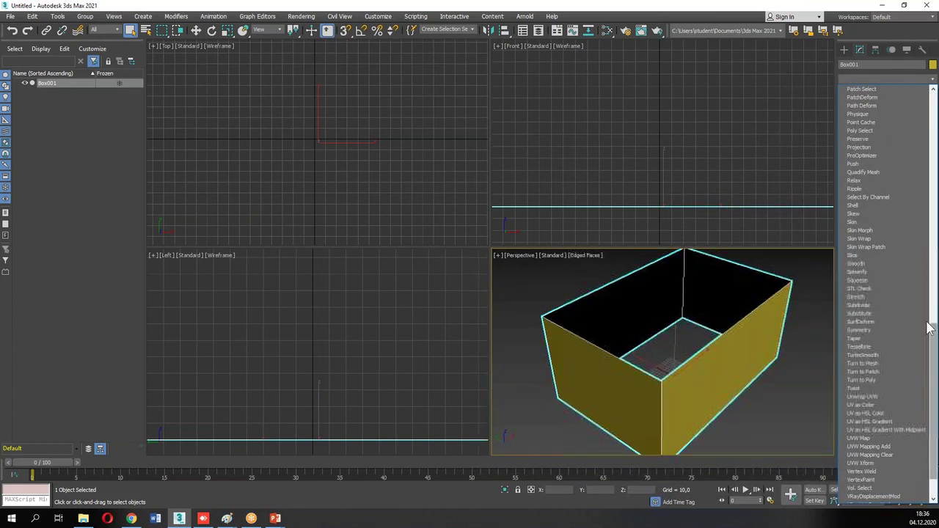
{"action": "left_click", "coordinate": [858, 205]}
{"action": "left_click_drag", "start_coordinate": [918, 213], "coordinate": [866, 141]}
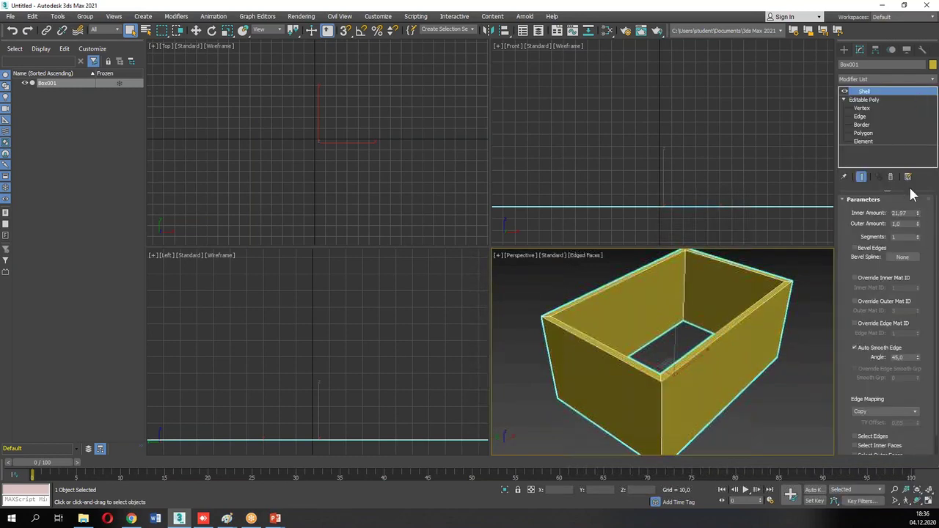
Set the Shell modifier's inner amount to 0 and outer amount to 20.
{"action": "left_click", "coordinate": [908, 213]}
{"action": "type", "text": "0"}
{"action": "key", "text": "Return"}
{"action": "key", "text": "Tab"}
{"action": "type", "text": "10"}
{"action": "key", "text": "Return"}
{"action": "type", "text": "20"}
{"action": "key", "text": "Return"}
{"action": "middle_click_drag", "start_coordinate": [708, 369], "coordinate": [680, 381], "text": "alt"}
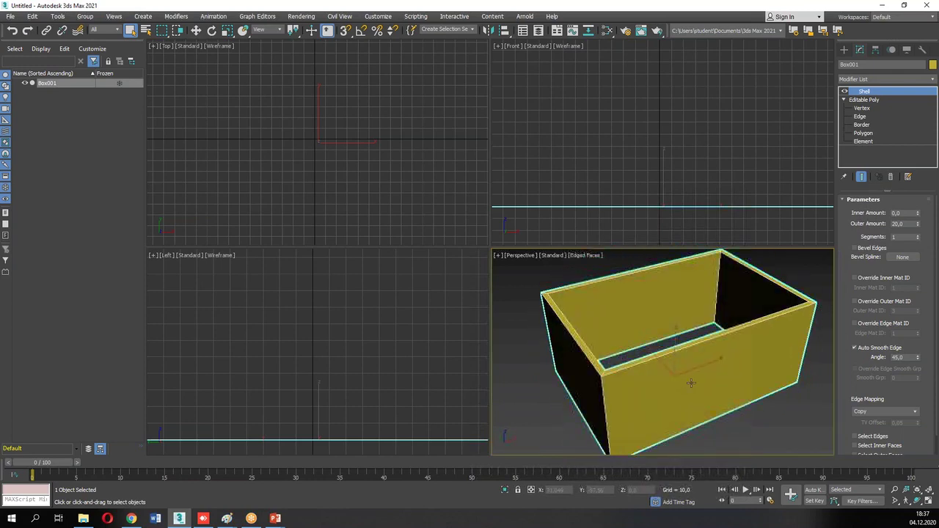
Set the Shell modifier's outer amount to 40.
{"action": "scroll", "coordinate": [681, 380], "scroll_direction": "down", "scroll_amount": 6}
{"action": "middle_click_drag", "start_coordinate": [711, 358], "coordinate": [668, 369], "text": "alt"}
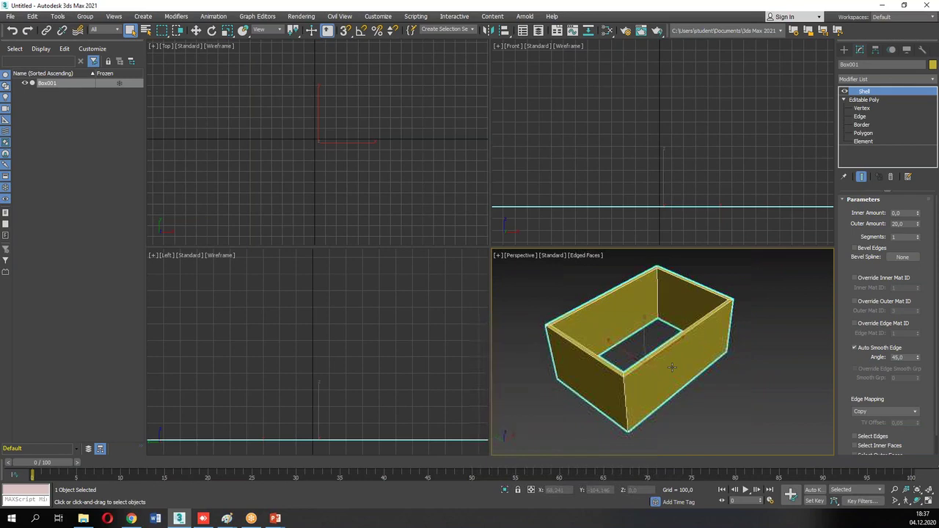
{"action": "double_click", "coordinate": [897, 223]}
{"action": "type", "text": "40"}
{"action": "key", "text": "Return"}
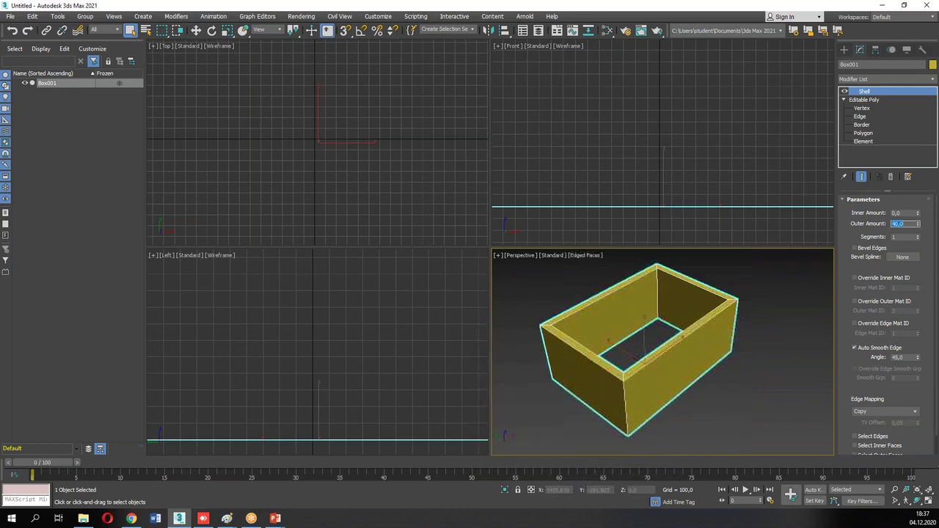
Create a box about 204 long, 120 wide and 203 high in the Top view, crossing the room's left end wall.
{"action": "left_click", "coordinate": [931, 494]}
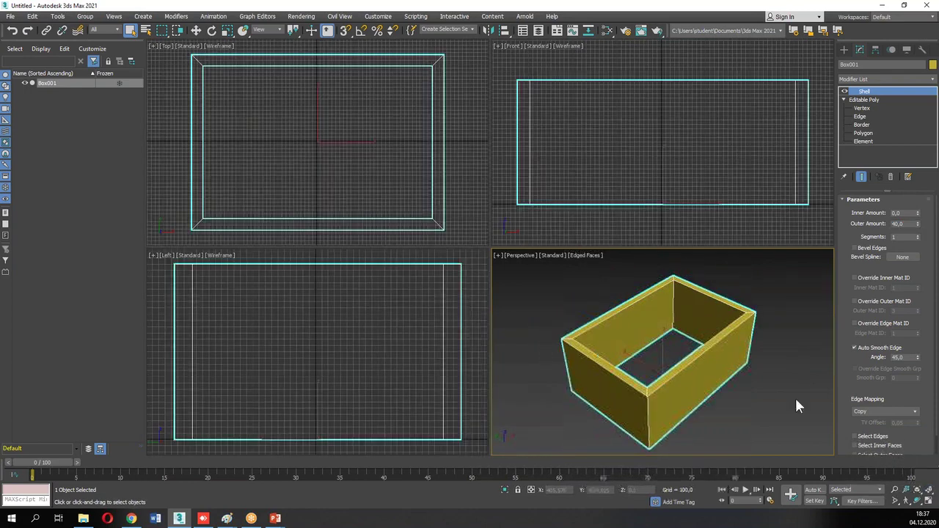
{"action": "left_click", "coordinate": [844, 49]}
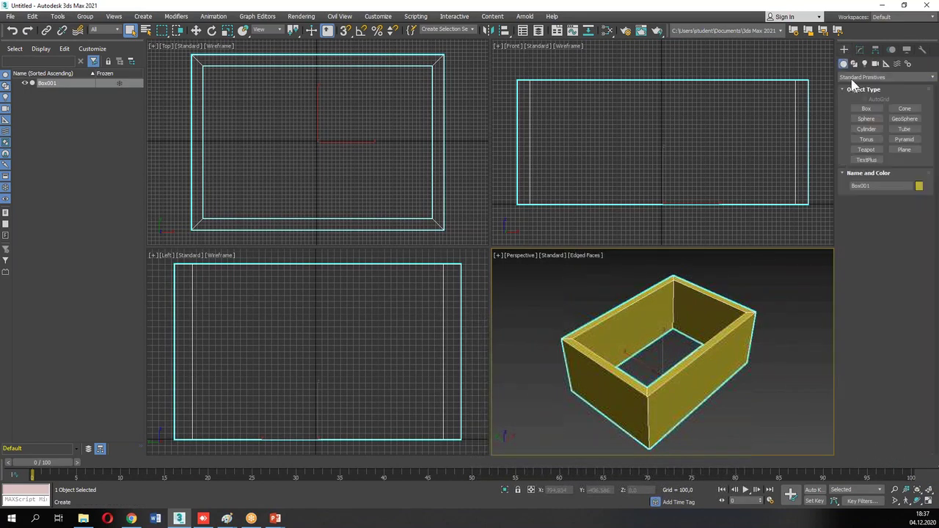
{"action": "left_click", "coordinate": [867, 109]}
{"action": "left_click_drag", "start_coordinate": [176, 103], "coordinate": [221, 180]}
{"action": "left_click", "coordinate": [207, 117]}
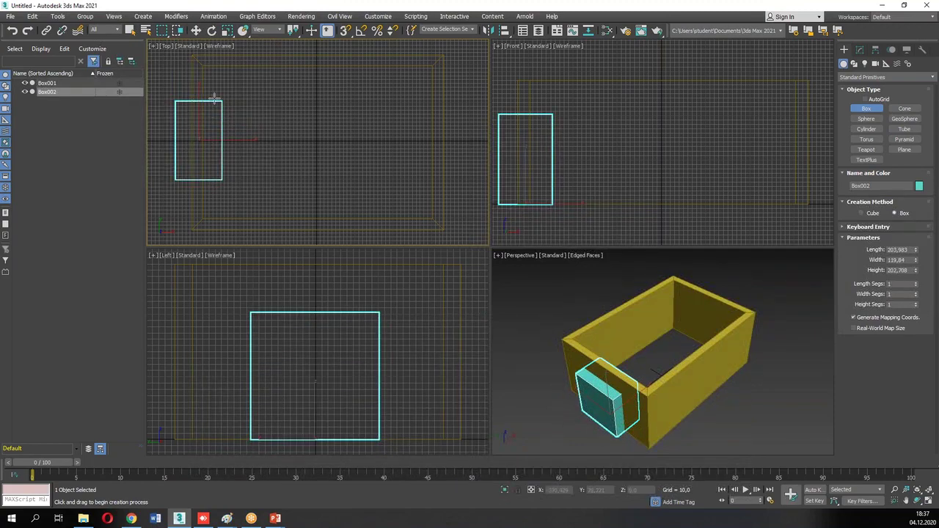
Shift the new box slightly along the wall plane and increase its length to about 224.
{"action": "left_click", "coordinate": [196, 30]}
{"action": "left_click_drag", "start_coordinate": [219, 126], "coordinate": [216, 125]}
{"action": "left_click", "coordinate": [860, 49]}
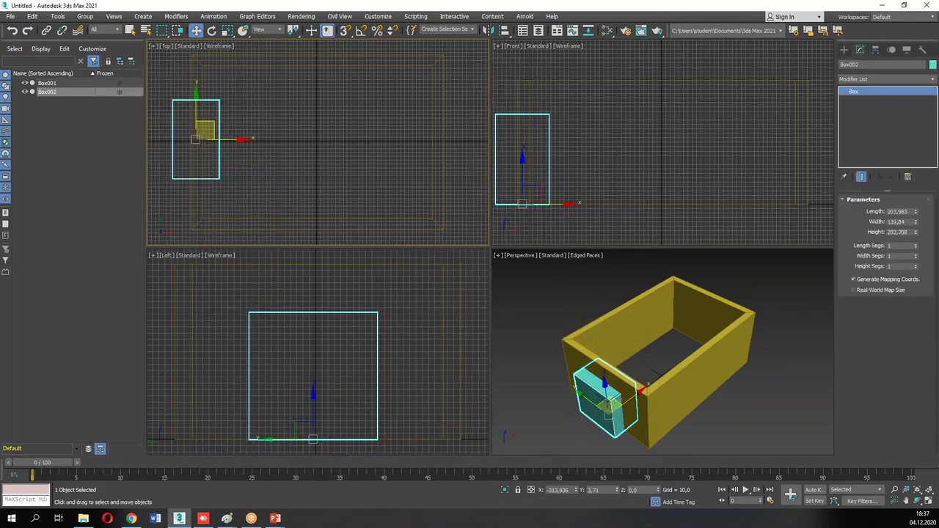
{"action": "mouse_move", "coordinate": [915, 211]}
{"action": "left_mouse_down"}
{"action": "mouse_move", "coordinate": [916, 219]}
{"action": "mouse_move", "coordinate": [916, 204]}
{"action": "left_mouse_up"}
Raise the window box above the floor by setting its Z position to 80.
{"action": "left_click_drag", "start_coordinate": [628, 496], "coordinate": [654, 493]}
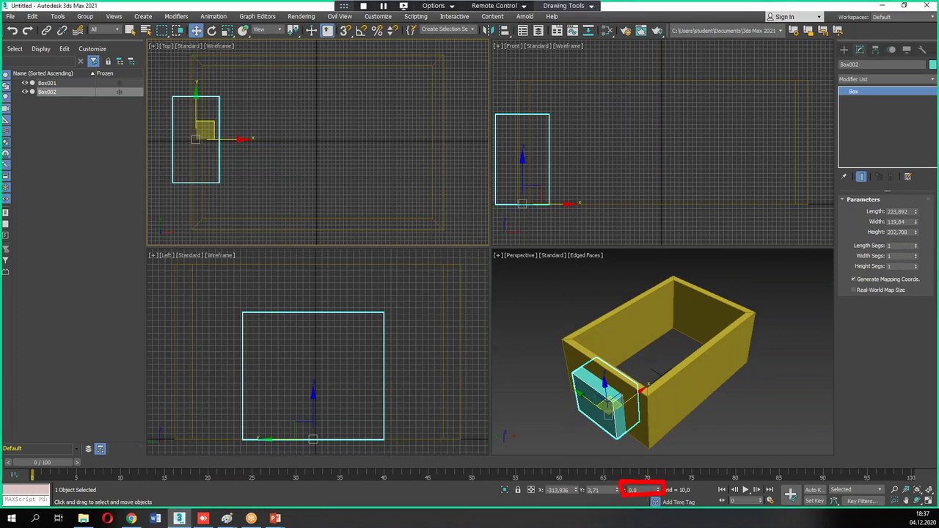
{"action": "key", "text": "Escape"}
{"action": "left_click", "coordinate": [644, 490]}
{"action": "type", "text": "80"}
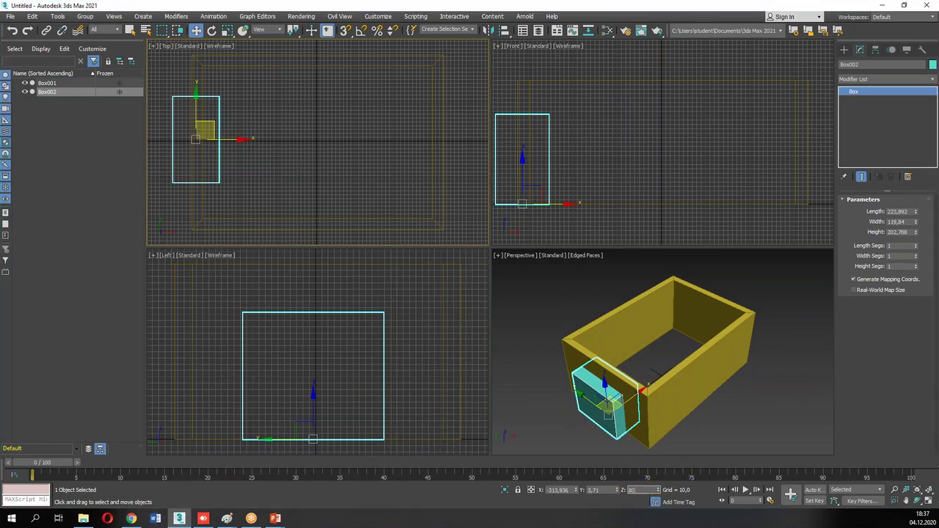
{"action": "key", "text": "Return"}
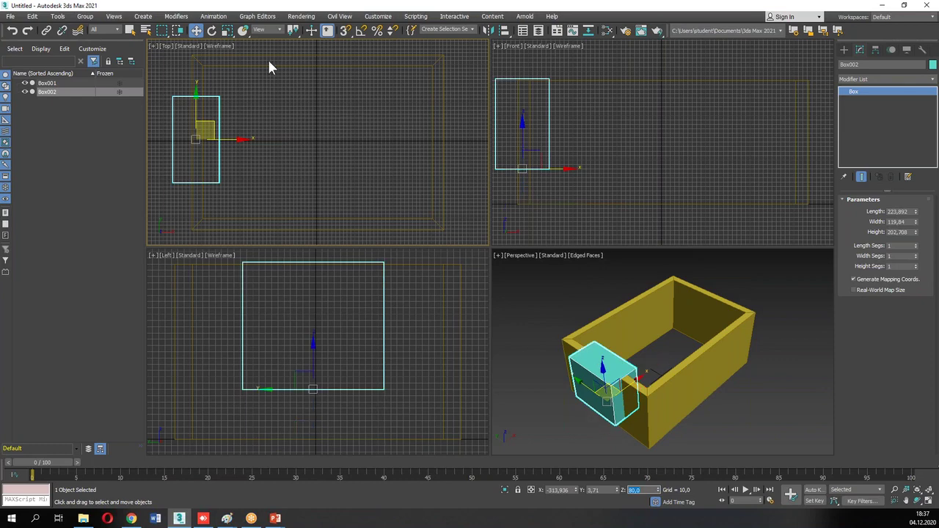
{"action": "key", "text": "ctrl+2"}
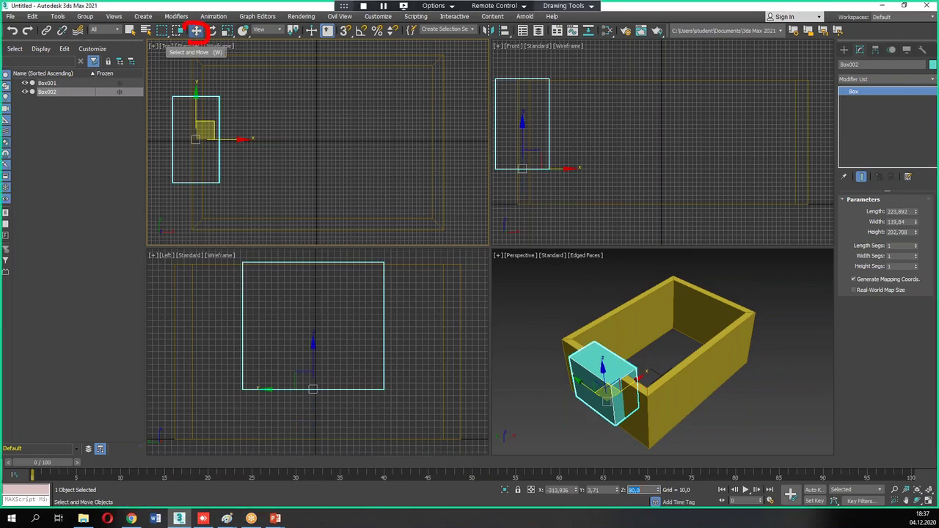
{"action": "mouse_move", "coordinate": [641, 497]}
{"action": "left_mouse_down"}
{"action": "mouse_move", "coordinate": [632, 470]}
{"action": "mouse_move", "coordinate": [648, 493]}
{"action": "left_mouse_up"}
{"action": "key", "text": "ctrl+shift+d"}
Set the window box's height to 160.
{"action": "double_click", "coordinate": [896, 232]}
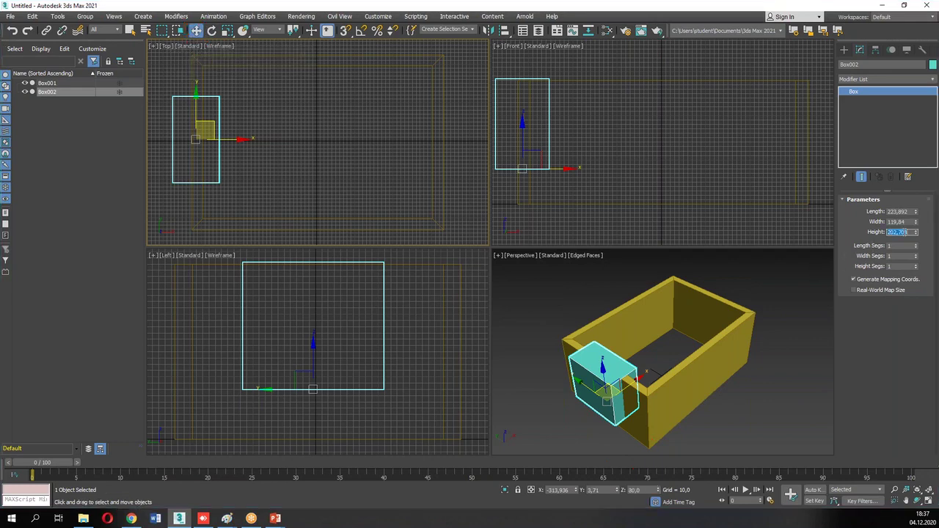
{"action": "type", "text": "106"}
{"action": "key", "text": "Return"}
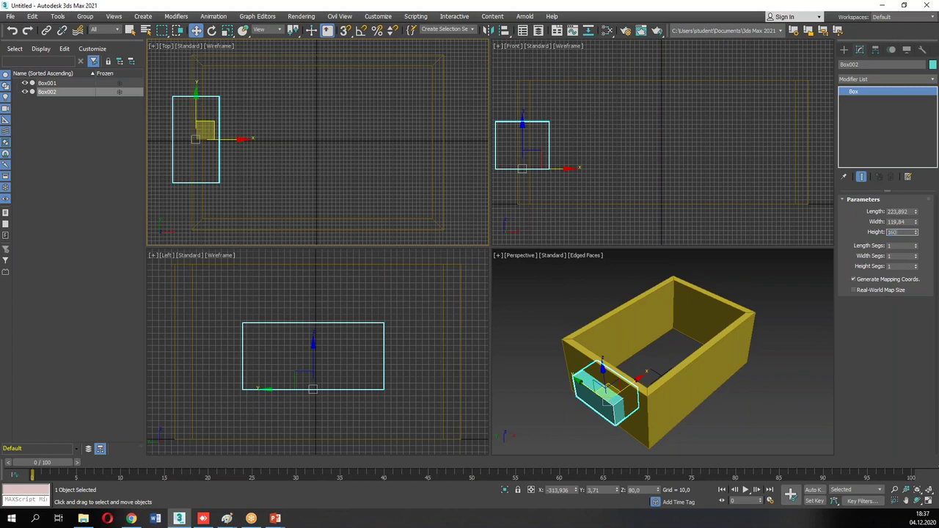
{"action": "type", "text": "160"}
{"action": "key", "text": "Return"}
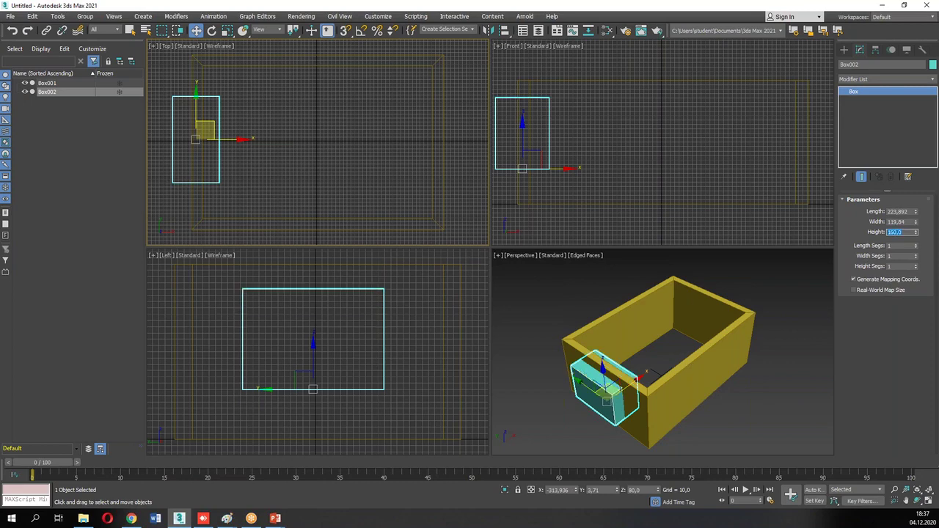
Cut the window opening by subtracting the small box from the room walls with ProBoolean.
{"action": "left_click", "coordinate": [692, 312]}
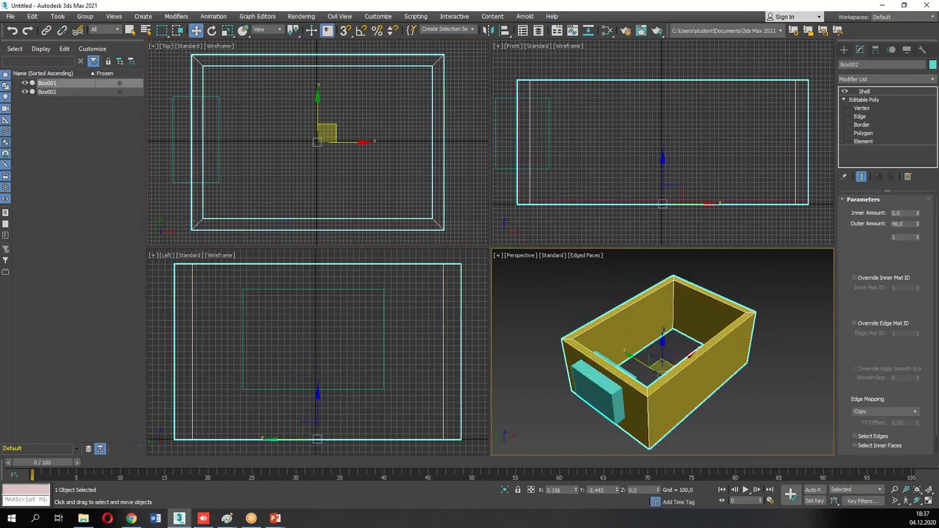
{"action": "left_click", "coordinate": [844, 50]}
{"action": "left_click", "coordinate": [881, 77]}
{"action": "left_click", "coordinate": [856, 105]}
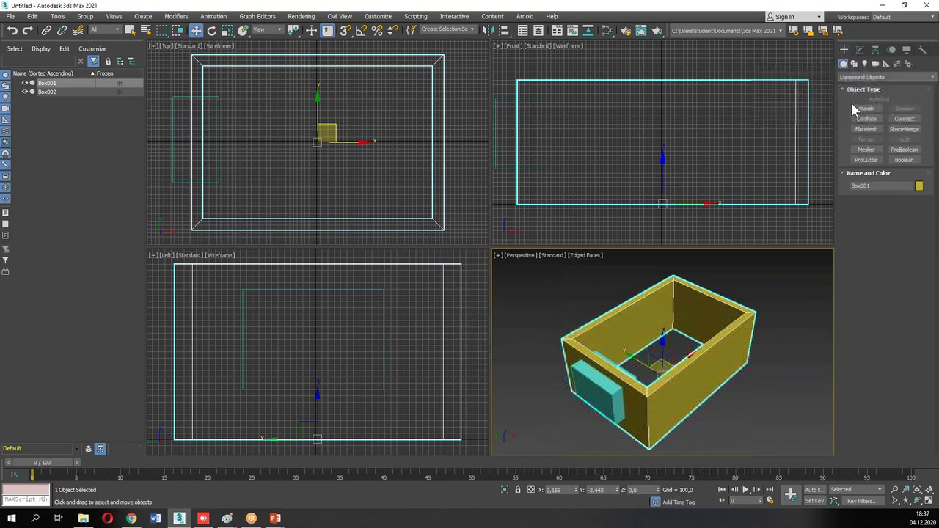
{"action": "left_click", "coordinate": [904, 150]}
{"action": "left_click", "coordinate": [887, 212]}
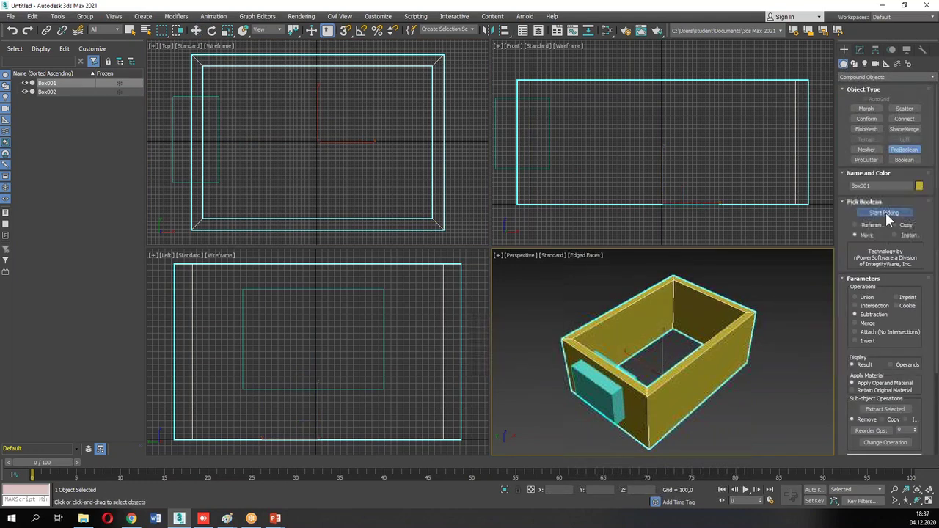
{"action": "left_click", "coordinate": [590, 397]}
{"action": "key", "text": "w"}
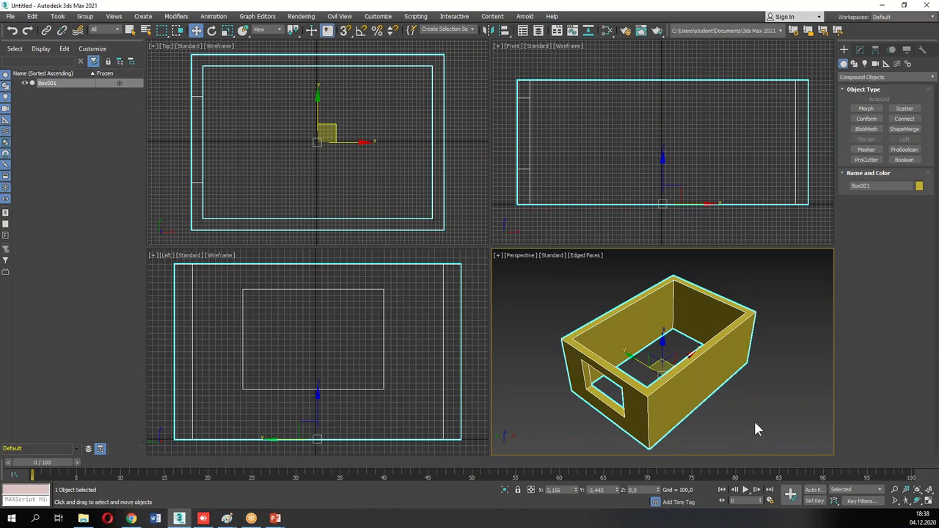
Switch to the Paint room sketch and draw an L-shaped floor plan beside it, with a dashed line splitting off the smaller part.
{"action": "mouse_move", "coordinate": [227, 518]}
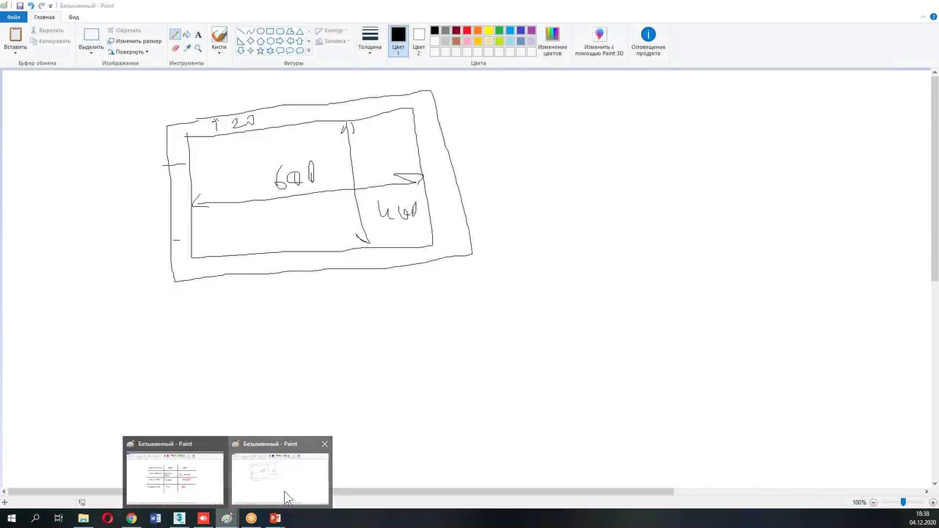
{"action": "left_click", "coordinate": [286, 501]}
{"action": "mouse_move", "coordinate": [506, 210]}
{"action": "left_mouse_down"}
{"action": "mouse_move", "coordinate": [571, 238]}
{"action": "mouse_move", "coordinate": [541, 304]}
{"action": "mouse_move", "coordinate": [654, 356]}
{"action": "mouse_move", "coordinate": [715, 334]}
{"action": "mouse_move", "coordinate": [785, 212]}
{"action": "mouse_move", "coordinate": [598, 151]}
{"action": "mouse_move", "coordinate": [523, 218]}
{"action": "left_mouse_up"}
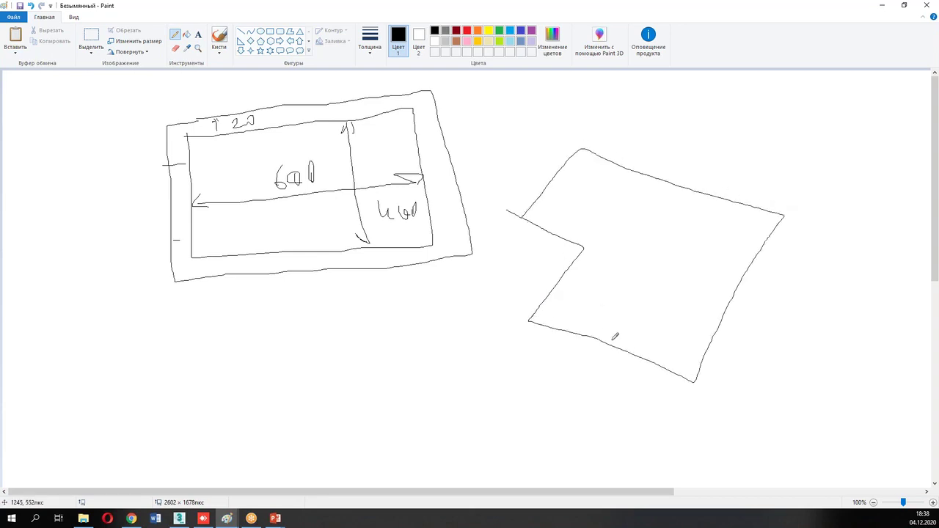
{"action": "left_click_drag", "start_coordinate": [639, 180], "coordinate": [576, 265]}
Label the L-shaped plan's lower side 400 and mark the smaller part's outer side as 300.
{"action": "mouse_move", "coordinate": [571, 351]}
{"action": "left_mouse_down"}
{"action": "mouse_move", "coordinate": [582, 377]}
{"action": "mouse_move", "coordinate": [628, 377]}
{"action": "left_mouse_up"}
{"action": "left_click_drag", "start_coordinate": [501, 204], "coordinate": [519, 205]}
{"action": "left_click_drag", "start_coordinate": [559, 135], "coordinate": [582, 144]}
{"action": "mouse_move", "coordinate": [514, 169]}
{"action": "left_mouse_down"}
{"action": "mouse_move", "coordinate": [518, 183]}
{"action": "mouse_move", "coordinate": [546, 160]}
{"action": "left_mouse_up"}
{"action": "left_click_drag", "start_coordinate": [541, 158], "coordinate": [555, 145]}
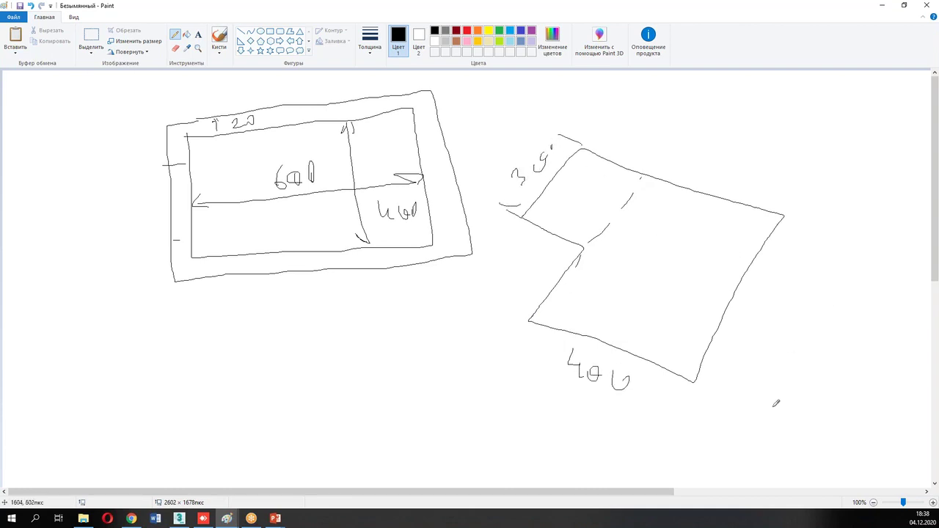
Add a 700 dimension with extension marks along the L-shaped plan's right side.
{"action": "left_click_drag", "start_coordinate": [709, 405], "coordinate": [727, 405]}
{"action": "left_click_drag", "start_coordinate": [813, 230], "coordinate": [830, 235]}
{"action": "left_click_drag", "start_coordinate": [775, 341], "coordinate": [747, 385]}
{"action": "left_click", "coordinate": [823, 270]}
{"action": "left_click_drag", "start_coordinate": [800, 321], "coordinate": [810, 341]}
{"action": "left_click_drag", "start_coordinate": [829, 321], "coordinate": [844, 327]}
{"action": "left_click_drag", "start_coordinate": [850, 320], "coordinate": [847, 330]}
Dimension the L-shaped plan's upper side as 600 and the smaller part's lower side as 200.
{"action": "left_click_drag", "start_coordinate": [604, 125], "coordinate": [598, 140]}
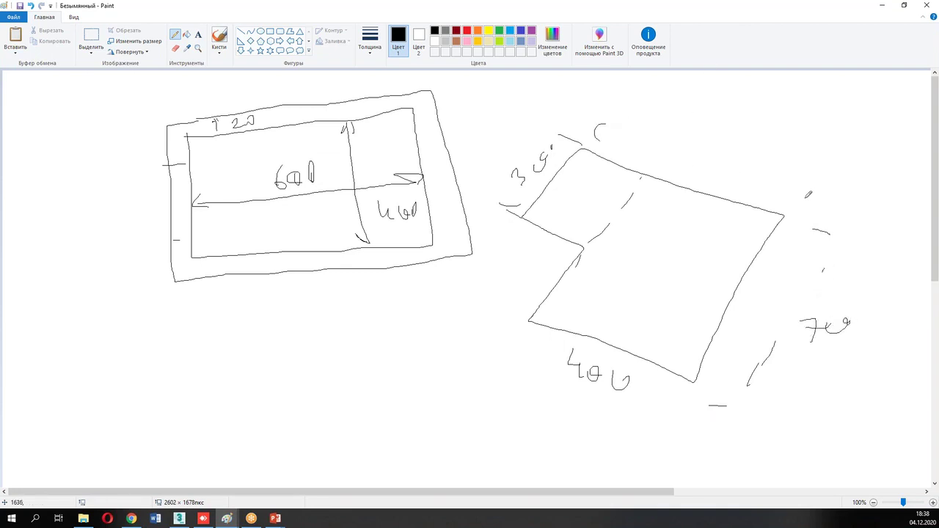
{"action": "mouse_move", "coordinate": [692, 142]}
{"action": "left_mouse_down"}
{"action": "mouse_move", "coordinate": [705, 172]}
{"action": "mouse_move", "coordinate": [710, 154]}
{"action": "left_mouse_up"}
{"action": "left_click_drag", "start_coordinate": [738, 149], "coordinate": [737, 151]}
{"action": "mouse_move", "coordinate": [761, 147]}
{"action": "left_mouse_down"}
{"action": "mouse_move", "coordinate": [771, 163]}
{"action": "mouse_move", "coordinate": [762, 165]}
{"action": "left_mouse_up"}
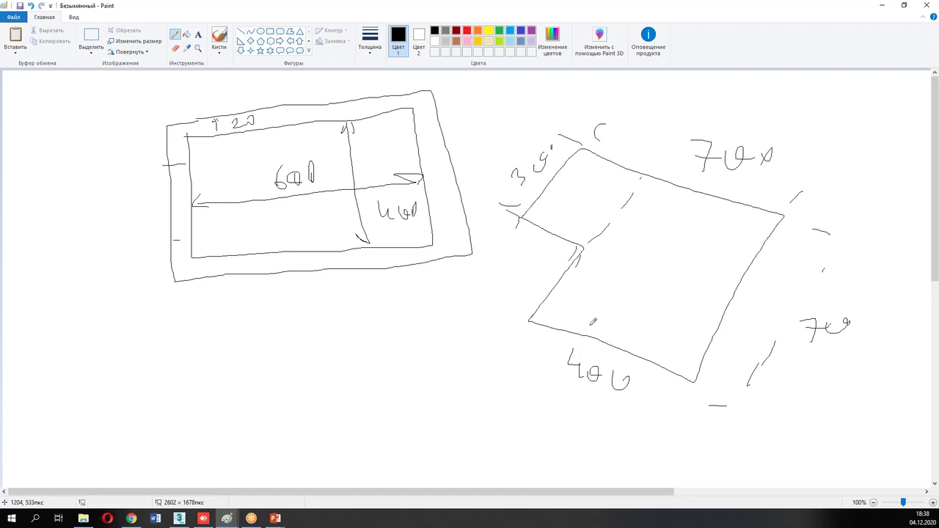
{"action": "left_click_drag", "start_coordinate": [708, 141], "coordinate": [699, 171]}
{"action": "mouse_move", "coordinate": [521, 243]}
{"action": "left_mouse_down"}
{"action": "mouse_move", "coordinate": [531, 256]}
{"action": "mouse_move", "coordinate": [545, 248]}
{"action": "left_mouse_up"}
{"action": "left_click_drag", "start_coordinate": [537, 252], "coordinate": [553, 251]}
{"action": "left_click_drag", "start_coordinate": [559, 245], "coordinate": [565, 254]}
Trace over the outlines of the smaller and larger rectangles that make up the L-shaped plan.
{"action": "mouse_move", "coordinate": [579, 151]}
{"action": "left_mouse_down"}
{"action": "mouse_move", "coordinate": [647, 173]}
{"action": "mouse_move", "coordinate": [598, 248]}
{"action": "mouse_move", "coordinate": [524, 222]}
{"action": "mouse_move", "coordinate": [571, 146]}
{"action": "left_mouse_up"}
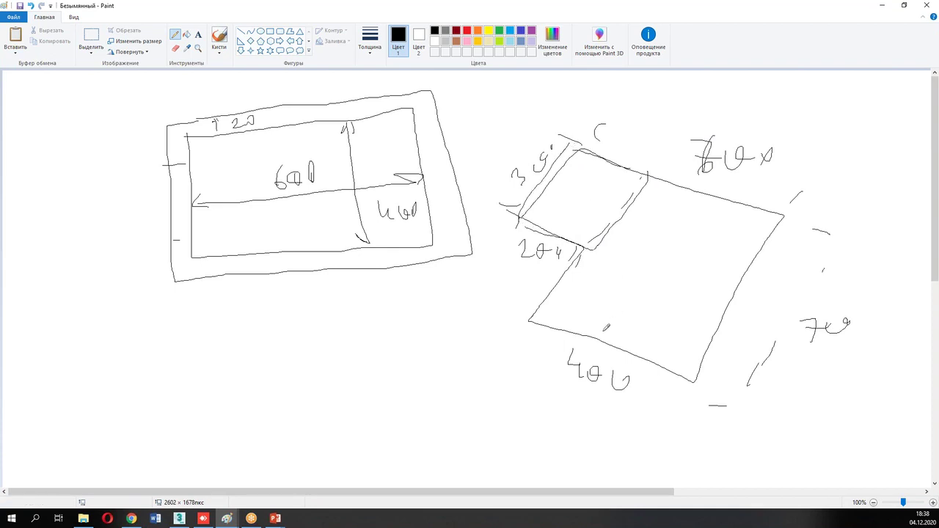
{"action": "mouse_move", "coordinate": [579, 251]}
{"action": "left_mouse_down"}
{"action": "mouse_move", "coordinate": [569, 323]}
{"action": "mouse_move", "coordinate": [685, 381]}
{"action": "left_mouse_up"}
{"action": "left_click_drag", "start_coordinate": [590, 242], "coordinate": [543, 317]}
{"action": "left_click_drag", "start_coordinate": [771, 369], "coordinate": [766, 375]}
{"action": "left_click_drag", "start_coordinate": [784, 217], "coordinate": [697, 377]}
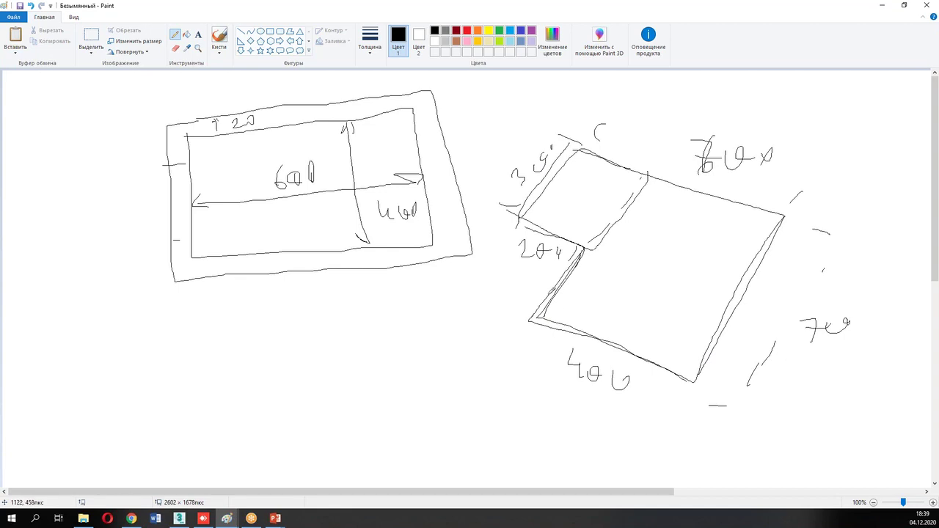
Label the larger part's short inner side 400 and go over the 700 dimension on the right side.
{"action": "mouse_move", "coordinate": [522, 273]}
{"action": "left_mouse_down"}
{"action": "mouse_move", "coordinate": [530, 287]}
{"action": "mouse_move", "coordinate": [552, 268]}
{"action": "mouse_move", "coordinate": [559, 290]}
{"action": "left_mouse_up"}
{"action": "mouse_move", "coordinate": [811, 319]}
{"action": "left_mouse_down"}
{"action": "mouse_move", "coordinate": [810, 341]}
{"action": "mouse_move", "coordinate": [832, 332]}
{"action": "left_mouse_up"}
{"action": "mouse_move", "coordinate": [849, 327]}
{"action": "left_mouse_down"}
{"action": "mouse_move", "coordinate": [863, 329]}
{"action": "mouse_move", "coordinate": [843, 330]}
{"action": "left_mouse_up"}
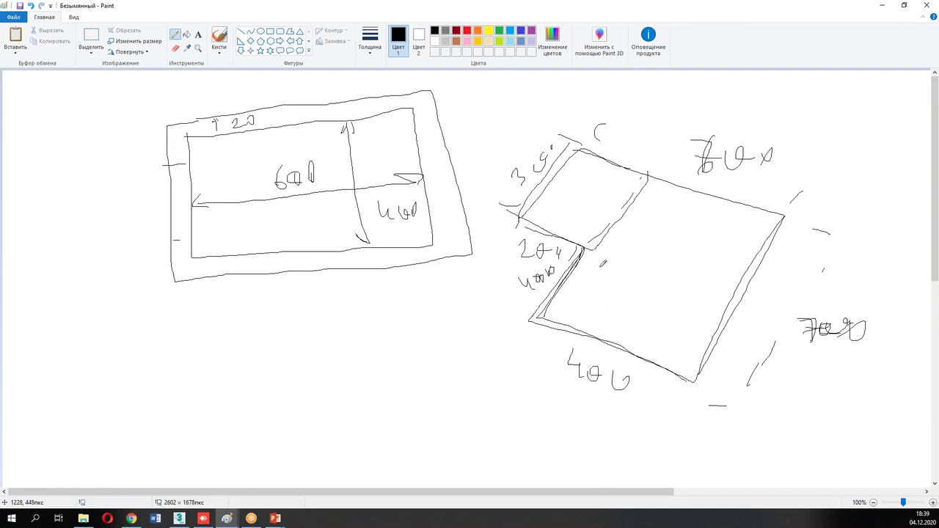
Retrace the whole L-shaped outline from its upper corner and touch up the 400 label on the lower side.
{"action": "mouse_move", "coordinate": [578, 154]}
{"action": "left_mouse_down"}
{"action": "mouse_move", "coordinate": [783, 216]}
{"action": "mouse_move", "coordinate": [708, 380]}
{"action": "mouse_move", "coordinate": [531, 317]}
{"action": "mouse_move", "coordinate": [580, 248]}
{"action": "mouse_move", "coordinate": [518, 217]}
{"action": "mouse_move", "coordinate": [573, 143]}
{"action": "left_mouse_up"}
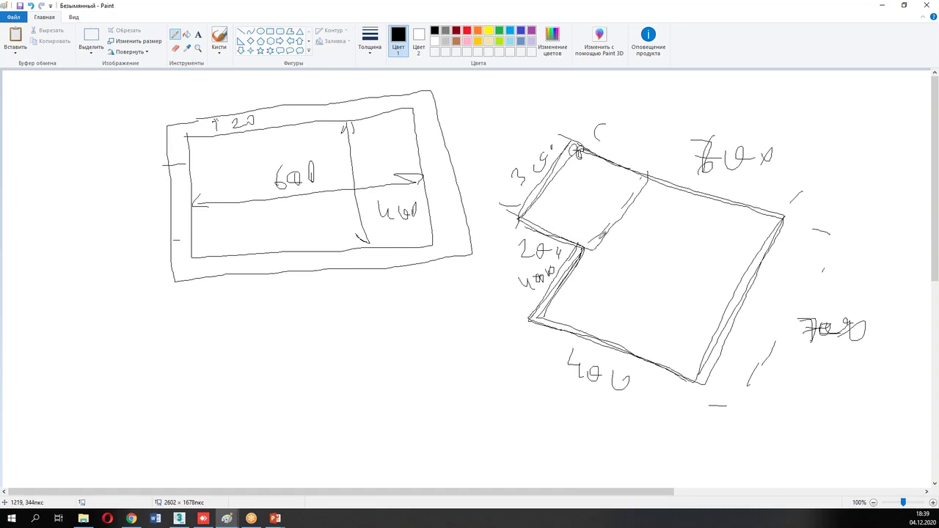
{"action": "left_click_drag", "start_coordinate": [621, 375], "coordinate": [625, 380]}
{"action": "left_click", "coordinate": [643, 386]}
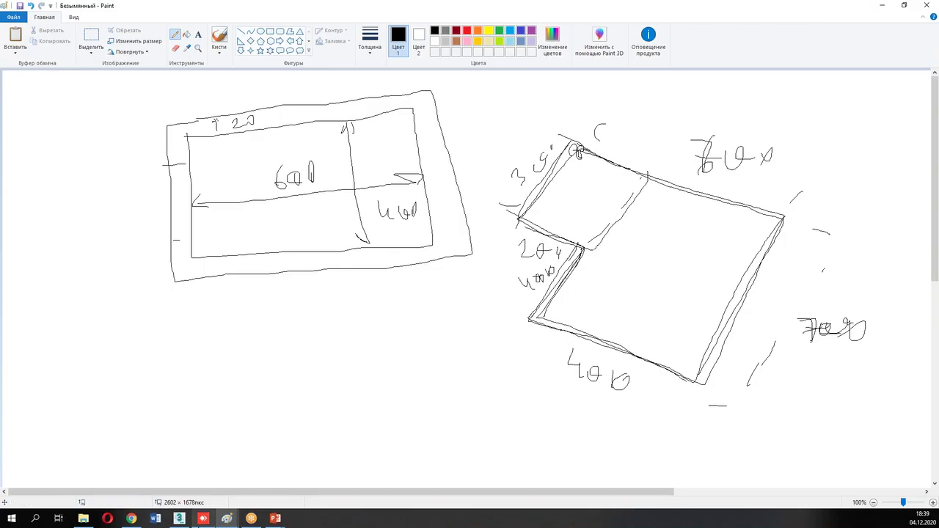
Switch to 3ds Max and draw a rectangle spline about 444 by 472 beside the room in the Top view, with its grid hidden.
{"action": "left_click", "coordinate": [179, 519]}
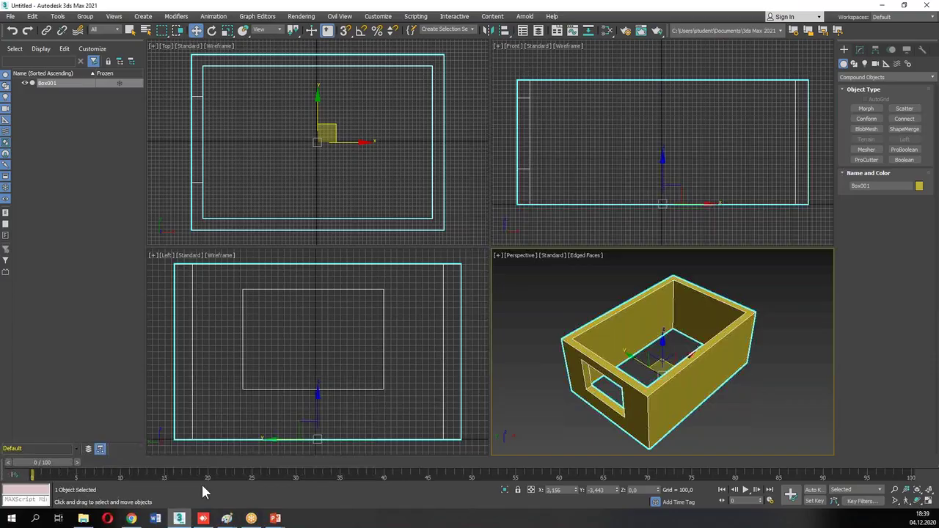
{"action": "left_click", "coordinate": [853, 64]}
{"action": "left_click", "coordinate": [905, 116]}
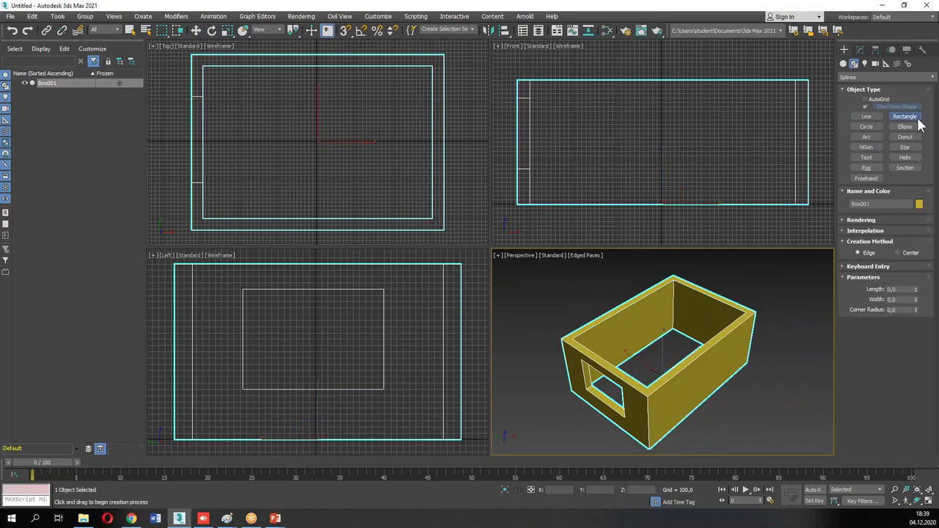
{"action": "middle_click_drag", "start_coordinate": [360, 170], "coordinate": [359, 129]}
{"action": "scroll", "coordinate": [206, 172], "scroll_direction": "down", "scroll_amount": 4}
{"action": "scroll", "coordinate": [258, 160], "scroll_direction": "up", "scroll_amount": 1}
{"action": "key", "text": "g"}
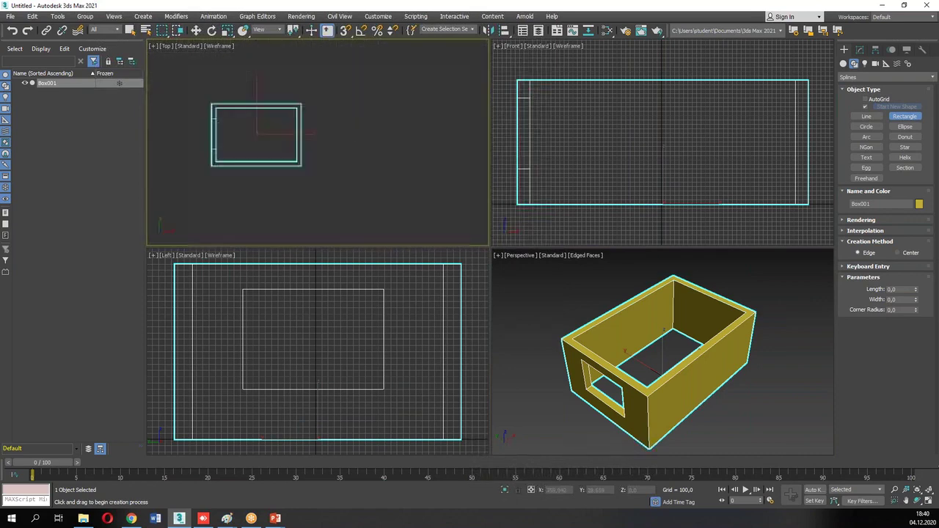
{"action": "left_click_drag", "start_coordinate": [327, 103], "coordinate": [390, 163]}
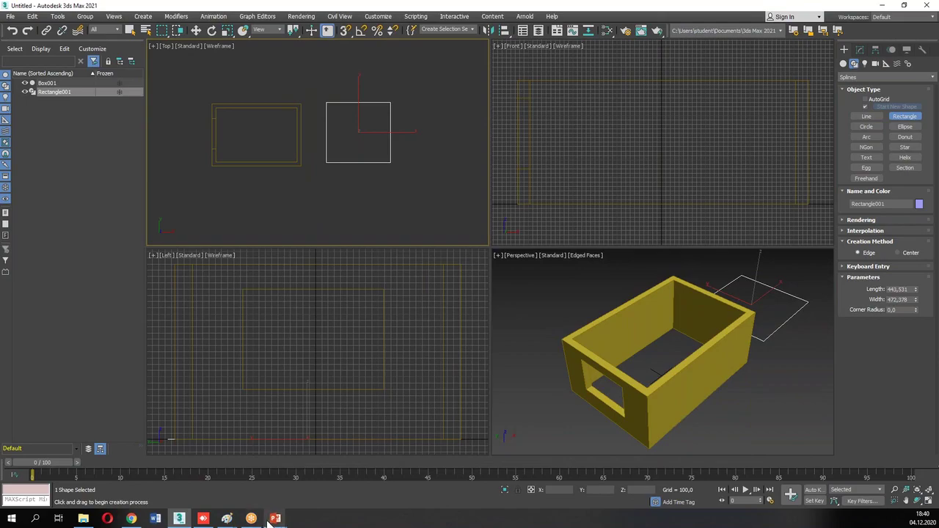
Switch to the Paint sketch and trace over the smaller rectangle of the L-shaped plan.
{"action": "mouse_move", "coordinate": [228, 520]}
{"action": "left_click", "coordinate": [272, 488]}
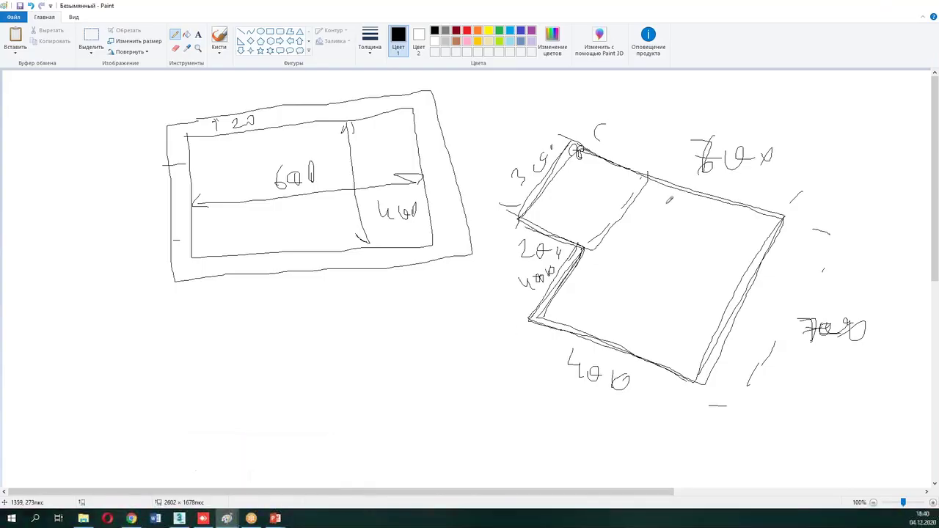
{"action": "left_click_drag", "start_coordinate": [643, 174], "coordinate": [587, 249]}
{"action": "mouse_move", "coordinate": [575, 142]}
{"action": "left_mouse_down"}
{"action": "mouse_move", "coordinate": [518, 215]}
{"action": "mouse_move", "coordinate": [583, 245]}
{"action": "left_mouse_up"}
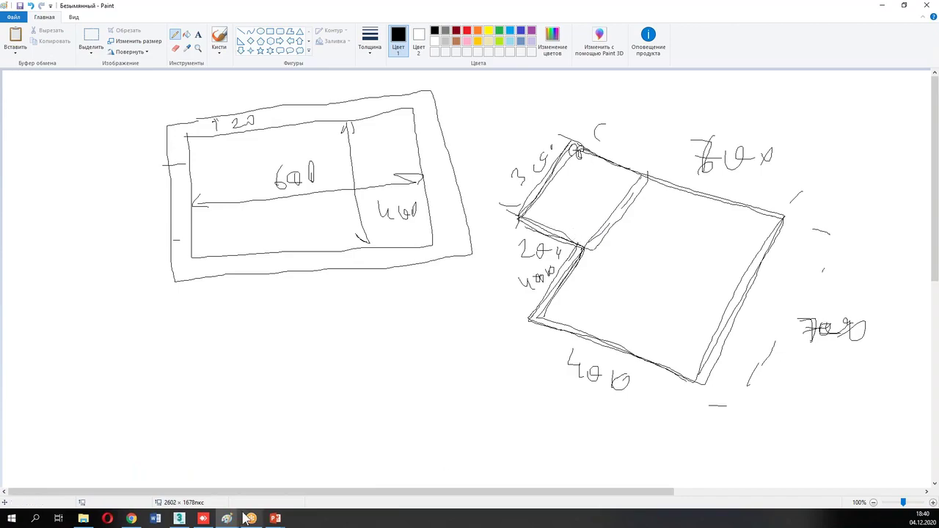
Switch to 3ds Max and set the rectangle's length to 300 and width to 200.
{"action": "left_click", "coordinate": [203, 520]}
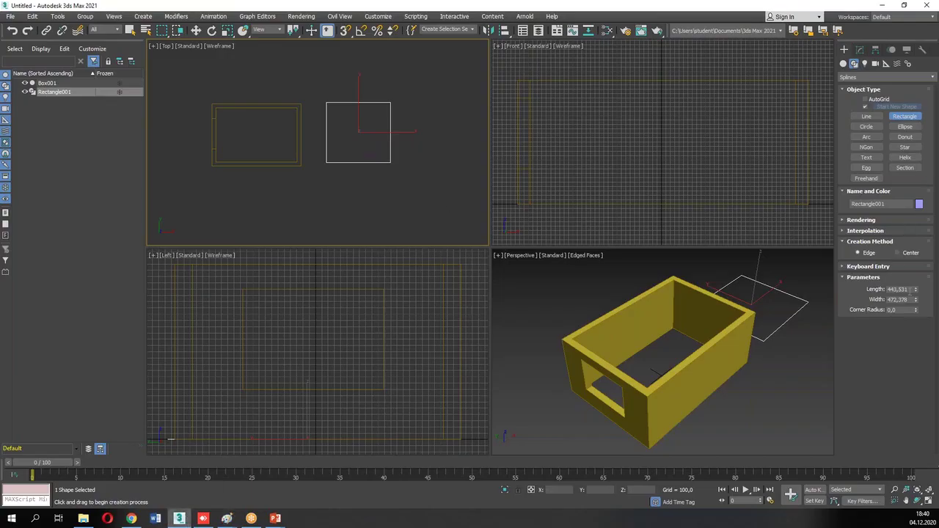
{"action": "left_click_drag", "start_coordinate": [917, 293], "coordinate": [908, 310]}
{"action": "left_click", "coordinate": [900, 288]}
{"action": "type", "text": "300"}
{"action": "key", "text": "Tab"}
{"action": "type", "text": "100"}
{"action": "key", "text": "Return"}
{"action": "type", "text": "200"}
{"action": "key", "text": "Return"}
Switch to the Paint sketch, trace the larger part's two long sides and go over the 700 dimension.
{"action": "left_click", "coordinate": [275, 518]}
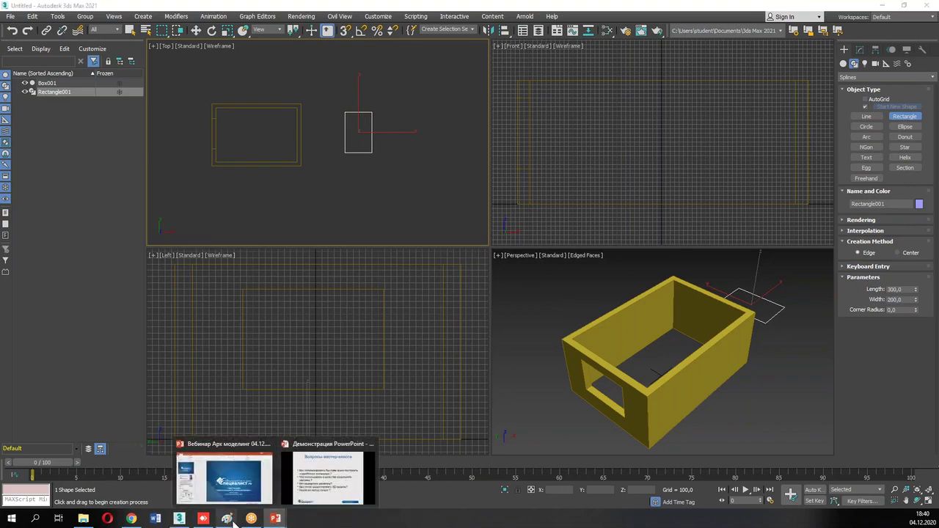
{"action": "mouse_move", "coordinate": [229, 519]}
{"action": "left_click", "coordinate": [299, 469]}
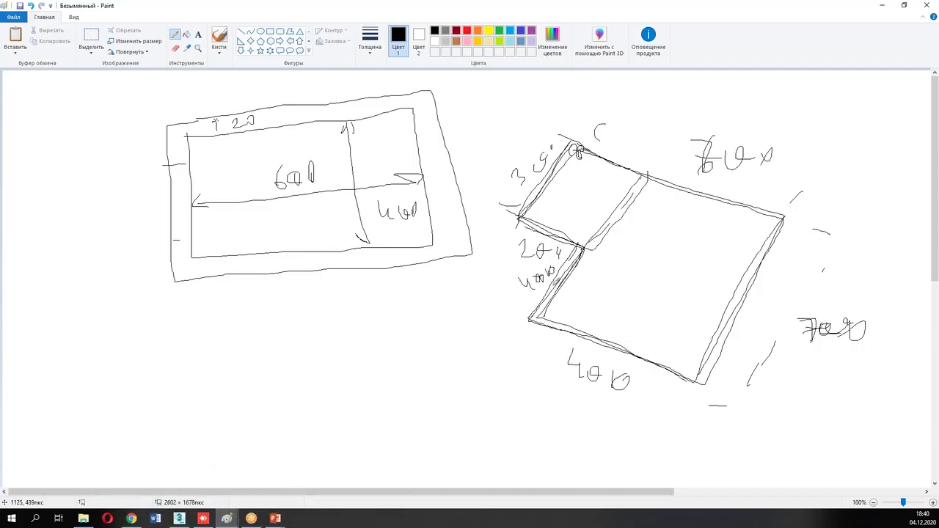
{"action": "left_click_drag", "start_coordinate": [656, 166], "coordinate": [547, 296]}
{"action": "left_click_drag", "start_coordinate": [776, 227], "coordinate": [706, 364]}
{"action": "mouse_move", "coordinate": [801, 323]}
{"action": "left_mouse_down"}
{"action": "mouse_move", "coordinate": [811, 343]}
{"action": "mouse_move", "coordinate": [871, 321]}
{"action": "left_mouse_up"}
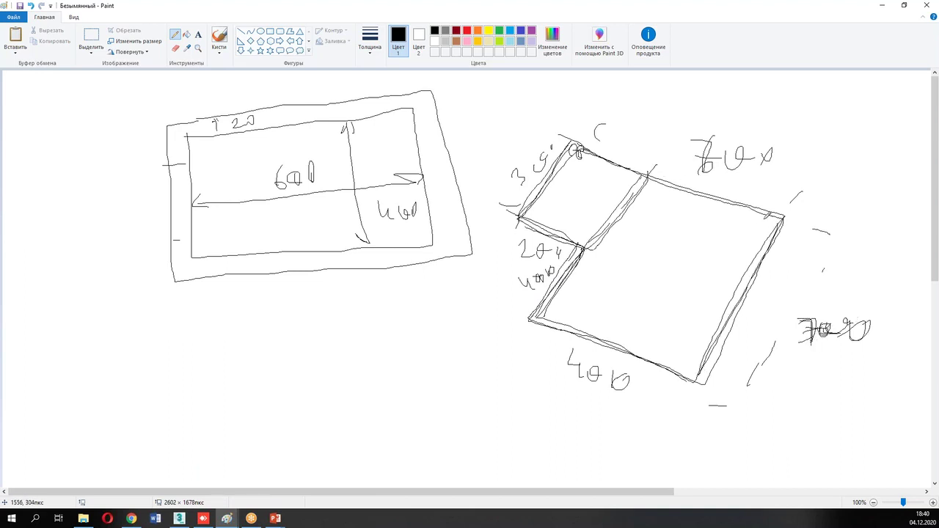
Go over the 700 dimension in the Paint sketch, then in 3ds Max draw a second rectangle about 635 by 483 beside the first in the Top view.
{"action": "left_click_drag", "start_coordinate": [687, 139], "coordinate": [701, 173]}
{"action": "left_click_drag", "start_coordinate": [695, 159], "coordinate": [789, 150]}
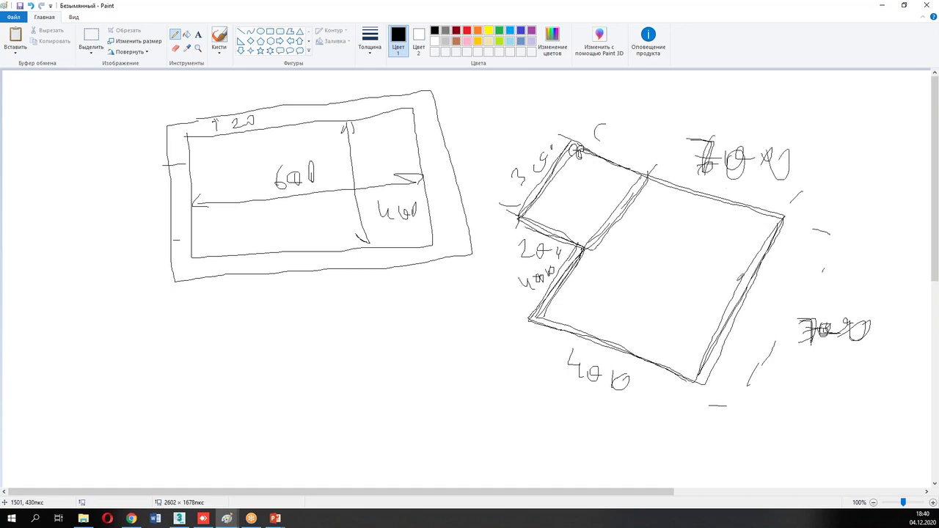
{"action": "left_click", "coordinate": [180, 518]}
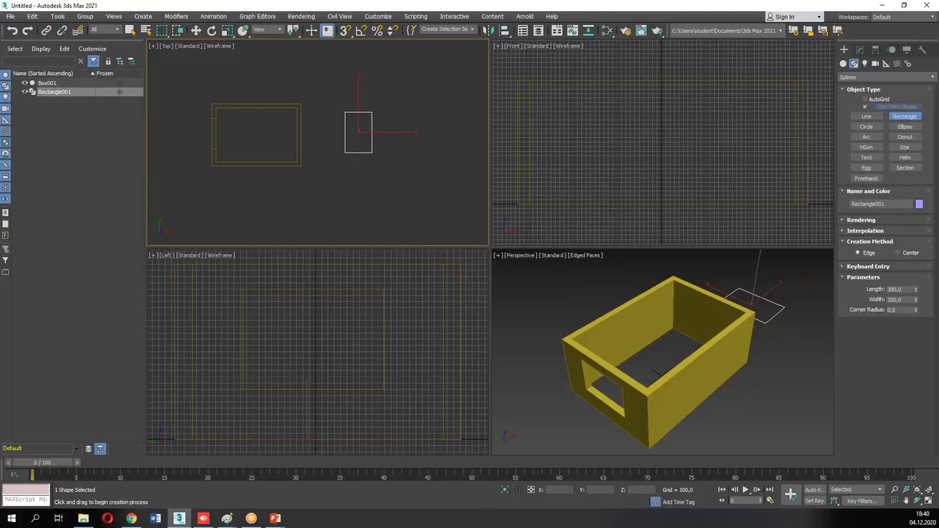
{"action": "left_click_drag", "start_coordinate": [391, 108], "coordinate": [456, 194]}
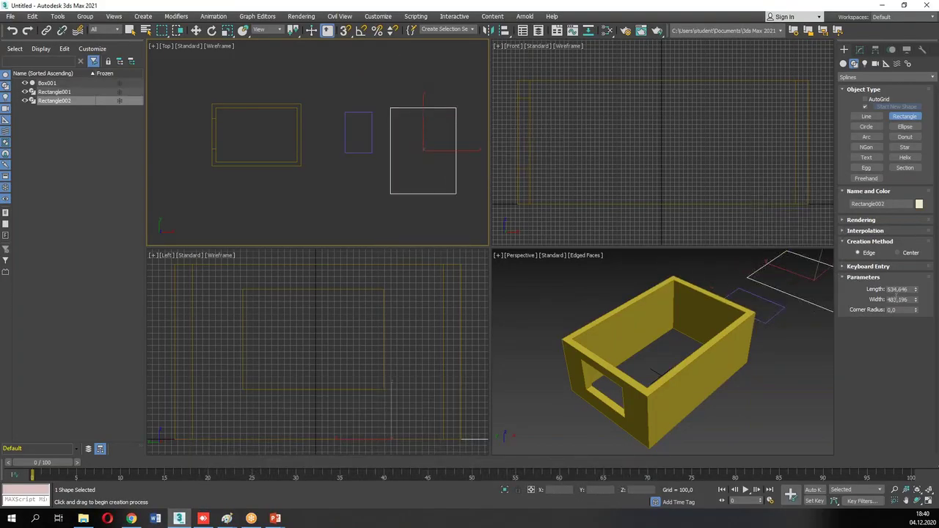
Switch to the Paint sketch and trace the L-shaped plan's long upper edge and the edge separating its smaller and larger parts.
{"action": "mouse_move", "coordinate": [226, 518]}
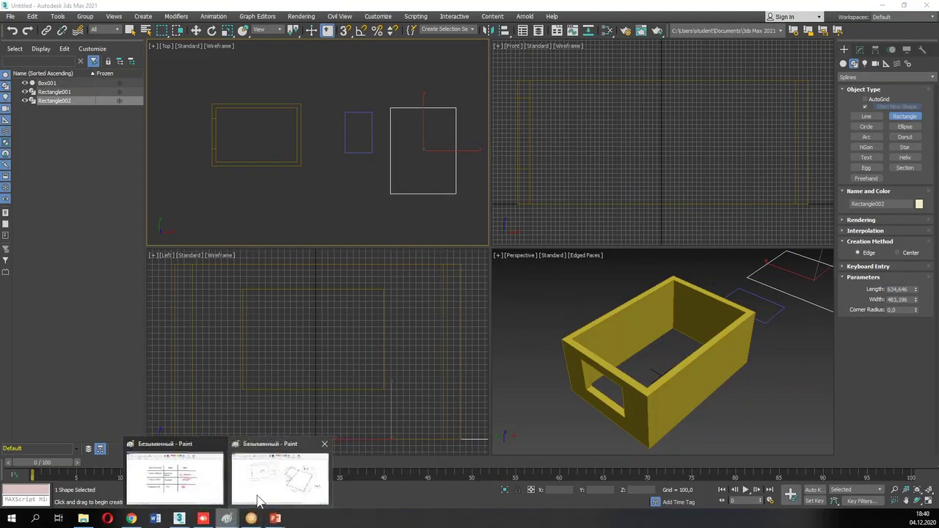
{"action": "left_click", "coordinate": [222, 461]}
{"action": "left_click", "coordinate": [227, 518]}
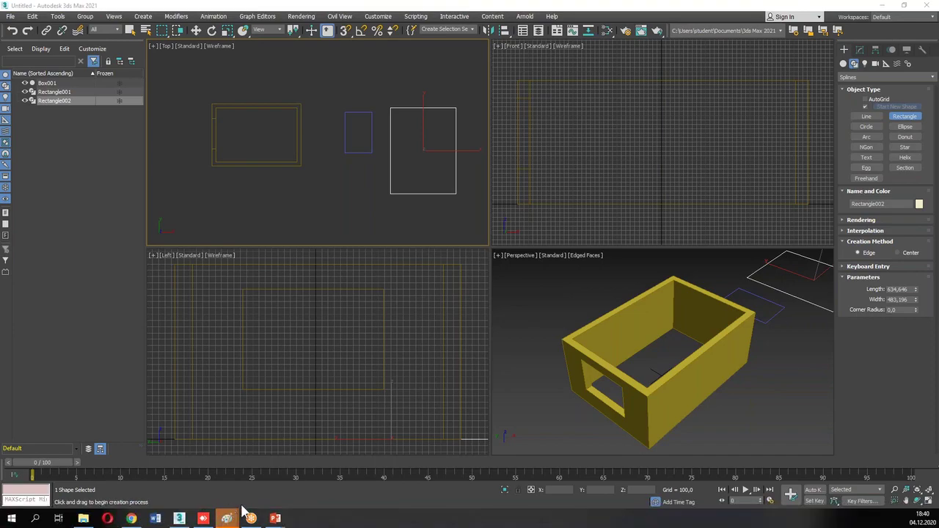
{"action": "mouse_move", "coordinate": [226, 519]}
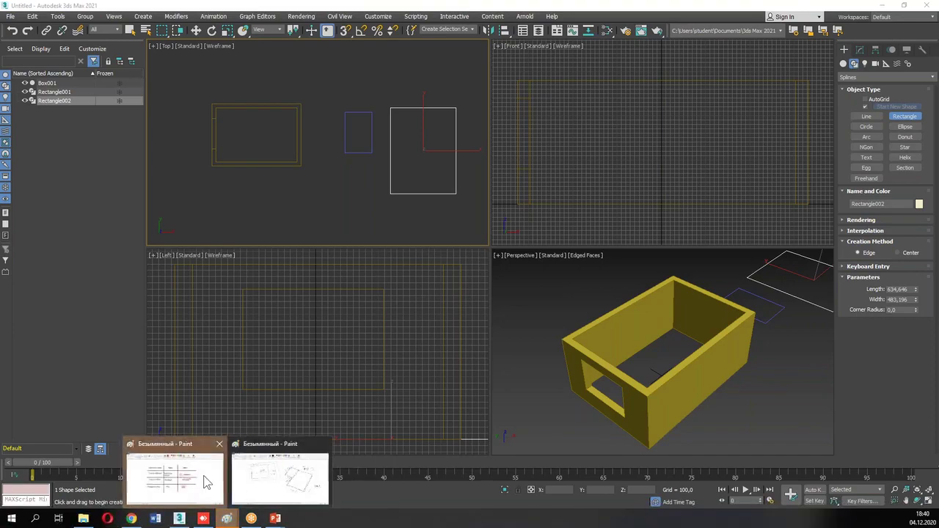
{"action": "left_click", "coordinate": [266, 469]}
{"action": "left_click", "coordinate": [476, 282]}
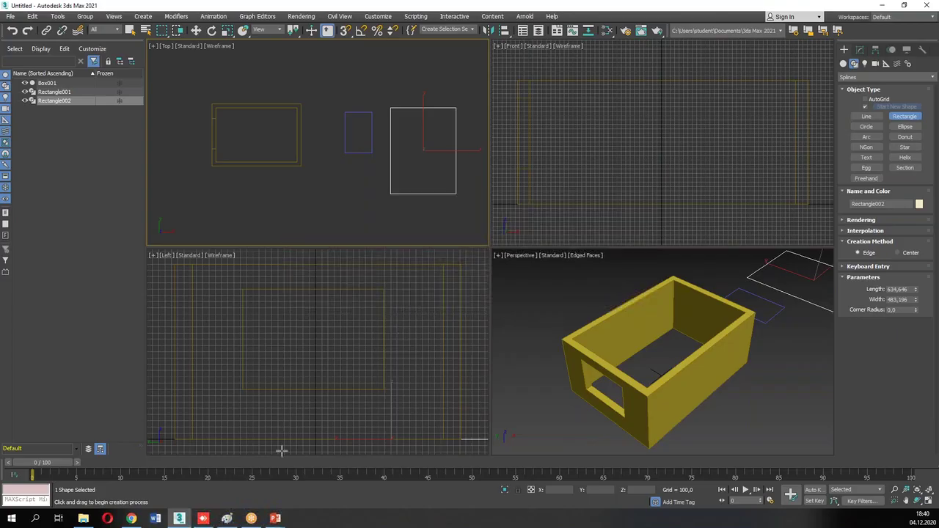
{"action": "left_click", "coordinate": [227, 518]}
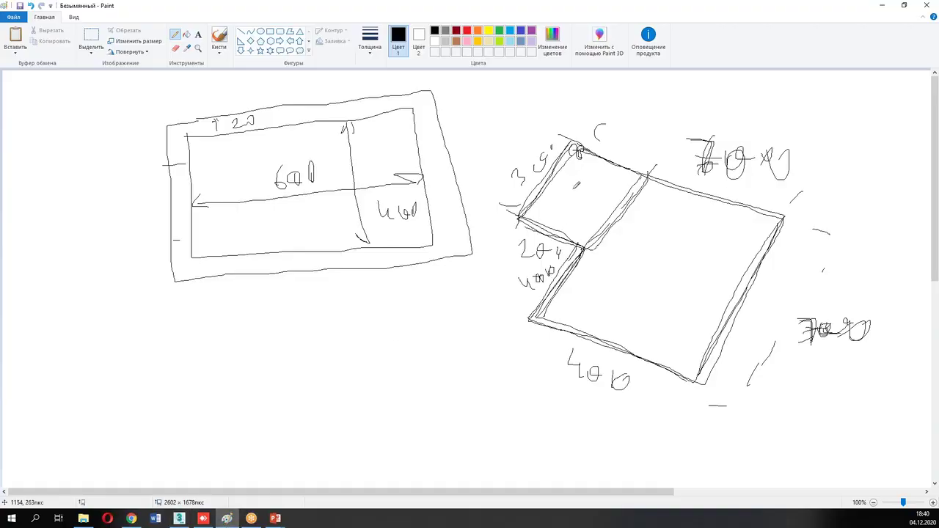
{"action": "left_click_drag", "start_coordinate": [583, 144], "coordinate": [791, 225]}
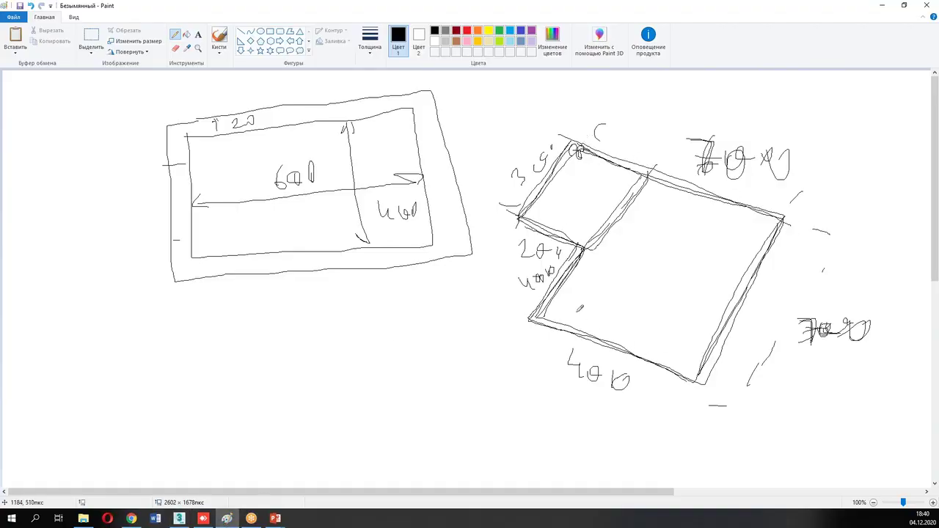
{"action": "left_click_drag", "start_coordinate": [650, 174], "coordinate": [535, 323]}
{"action": "left_click_drag", "start_coordinate": [661, 146], "coordinate": [533, 339]}
{"action": "mouse_move", "coordinate": [644, 176]}
{"action": "left_mouse_down"}
{"action": "mouse_move", "coordinate": [726, 195]}
{"action": "mouse_move", "coordinate": [732, 310]}
{"action": "mouse_move", "coordinate": [544, 331]}
{"action": "left_mouse_up"}
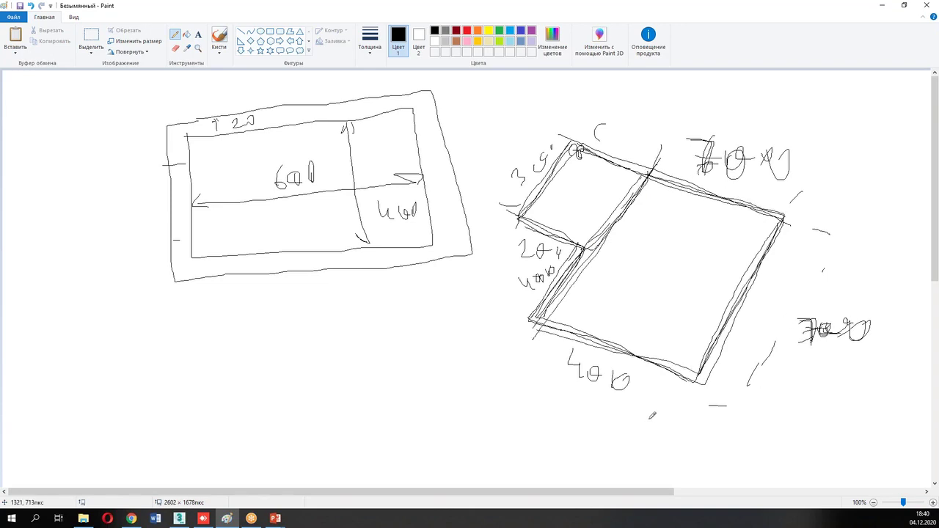
Switch to 3ds Max, set the second rectangle's length to 700 and width to 400, and open its parameters for modification.
{"action": "left_click", "coordinate": [179, 518]}
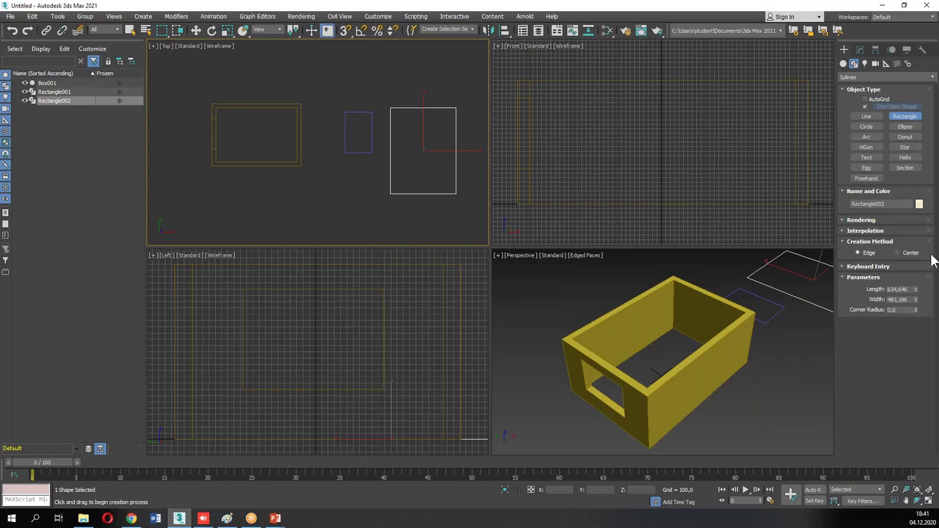
{"action": "left_click_drag", "start_coordinate": [916, 290], "coordinate": [915, 323]}
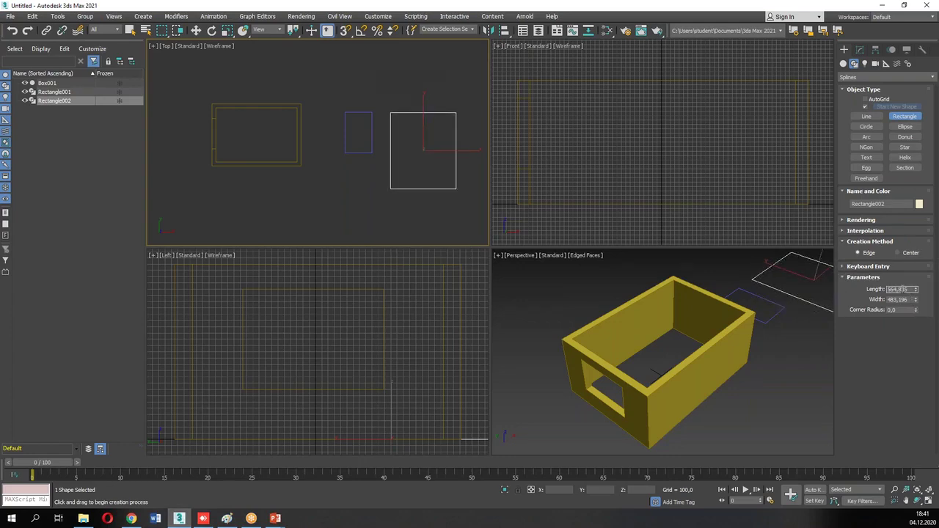
{"action": "type", "text": "700"}
{"action": "key", "text": "Return"}
{"action": "key", "text": "Tab"}
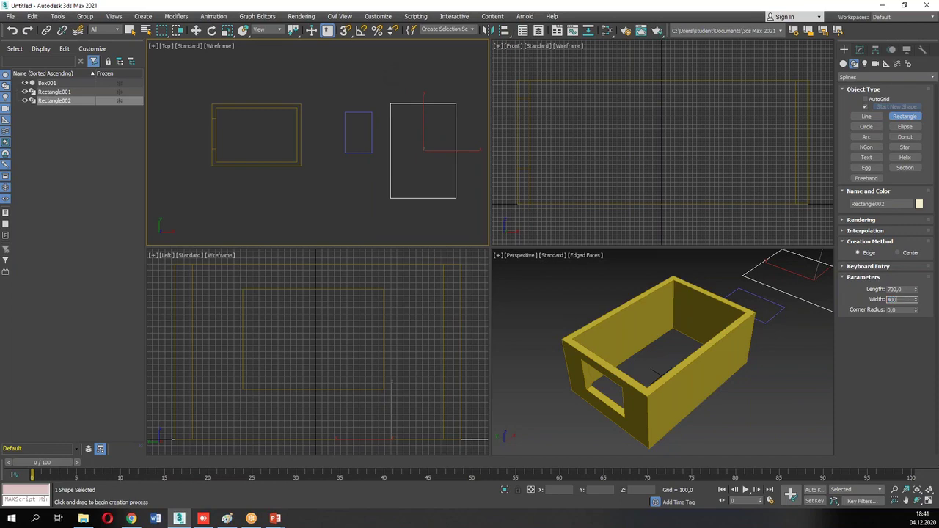
{"action": "type", "text": "400"}
{"action": "key", "text": "Return"}
{"action": "scroll", "coordinate": [389, 119], "scroll_direction": "up", "scroll_amount": 3}
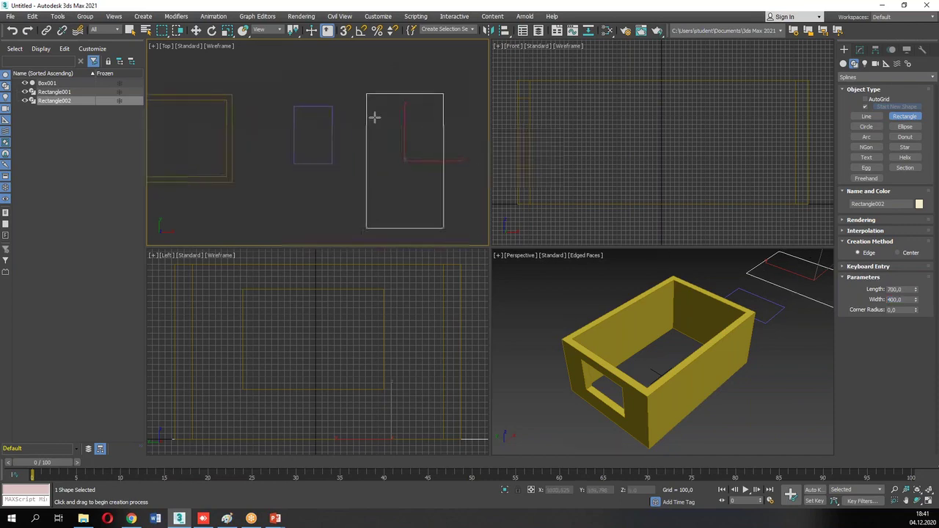
{"action": "key", "text": "w"}
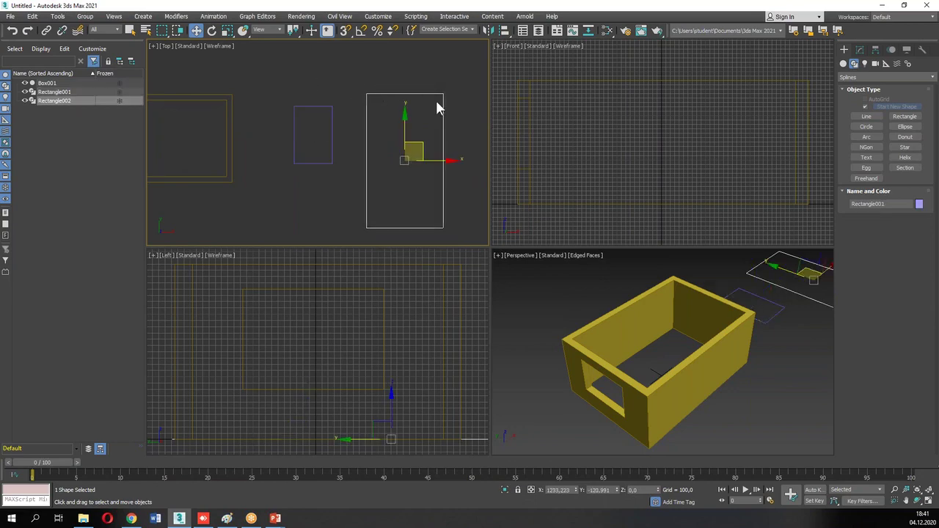
{"action": "left_click", "coordinate": [860, 49]}
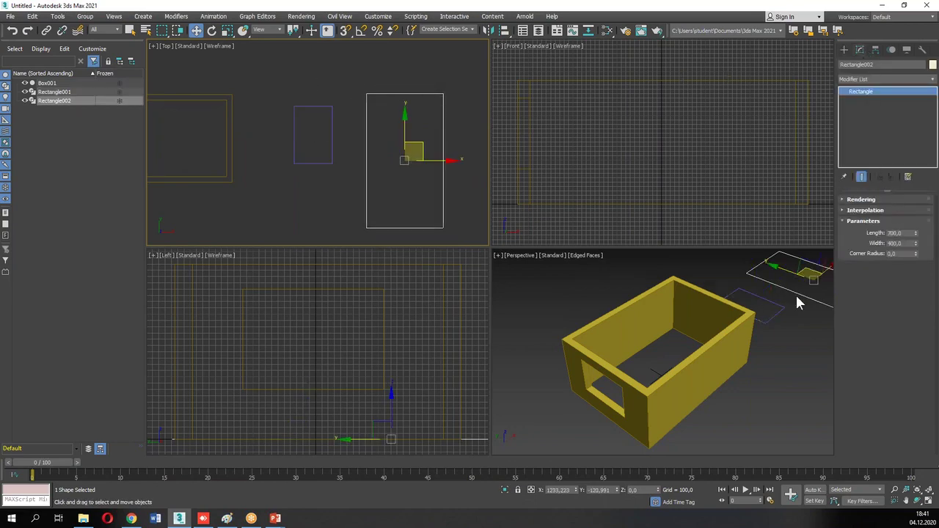
Switch to the Paint sketch, write 200 above the smaller part's upper edge and correct the larger part's lower dimension to 500.
{"action": "left_click", "coordinate": [226, 518]}
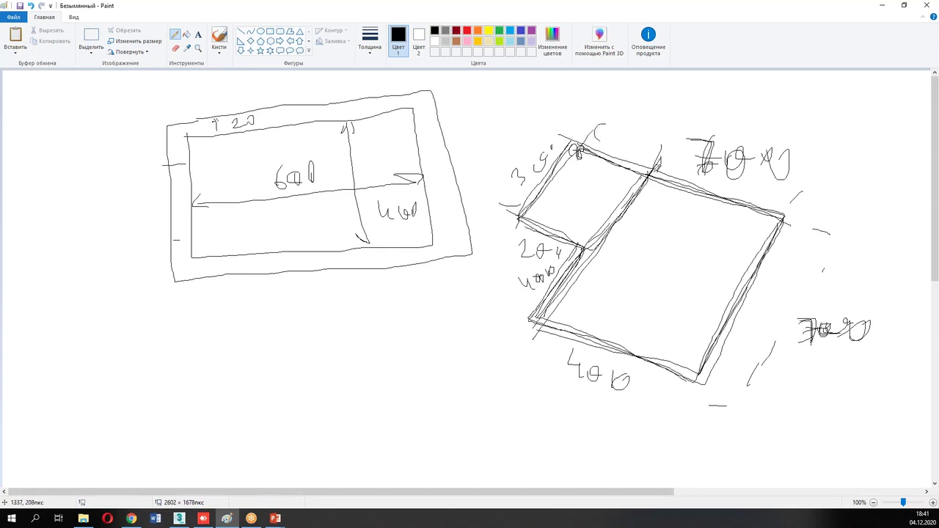
{"action": "left_click_drag", "start_coordinate": [623, 142], "coordinate": [650, 157]}
{"action": "left_click_drag", "start_coordinate": [802, 204], "coordinate": [780, 241]}
{"action": "left_click_drag", "start_coordinate": [578, 342], "coordinate": [572, 380]}
{"action": "left_click_drag", "start_coordinate": [568, 357], "coordinate": [588, 354]}
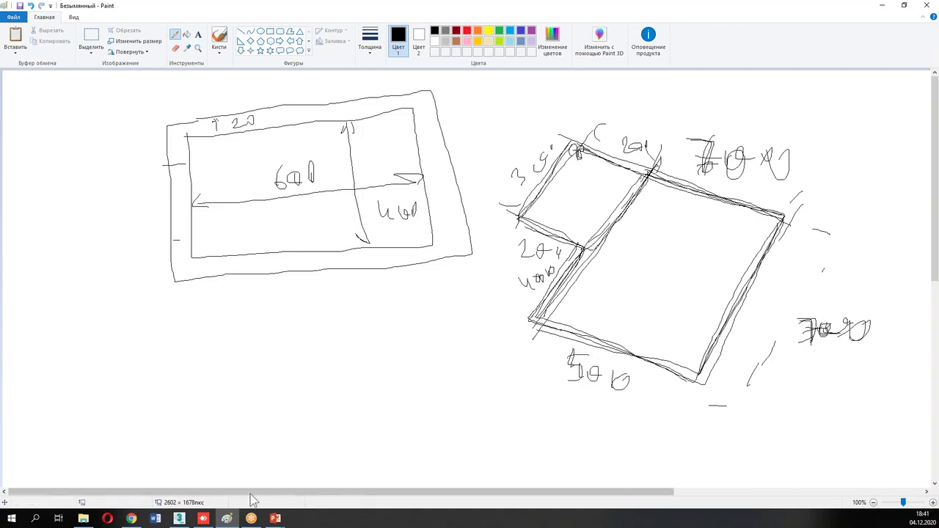
Switch to 3ds Max and set the larger rectangle's width to 500.
{"action": "left_click", "coordinate": [179, 519]}
{"action": "left_click", "coordinate": [907, 234]}
{"action": "left_click", "coordinate": [909, 243]}
{"action": "type", "text": "500"}
{"action": "key", "text": "Return"}
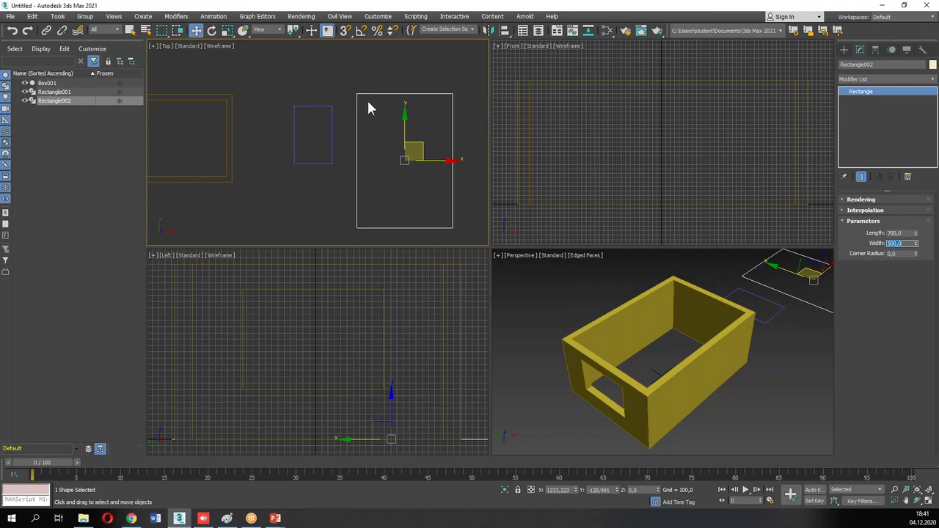
Turn on 2D snapping and set Vertex as the only snap type.
{"action": "mouse_move", "coordinate": [367, 92]}
{"action": "left_mouse_down"}
{"action": "mouse_move", "coordinate": [340, 109]}
{"action": "mouse_move", "coordinate": [367, 91]}
{"action": "left_mouse_up"}
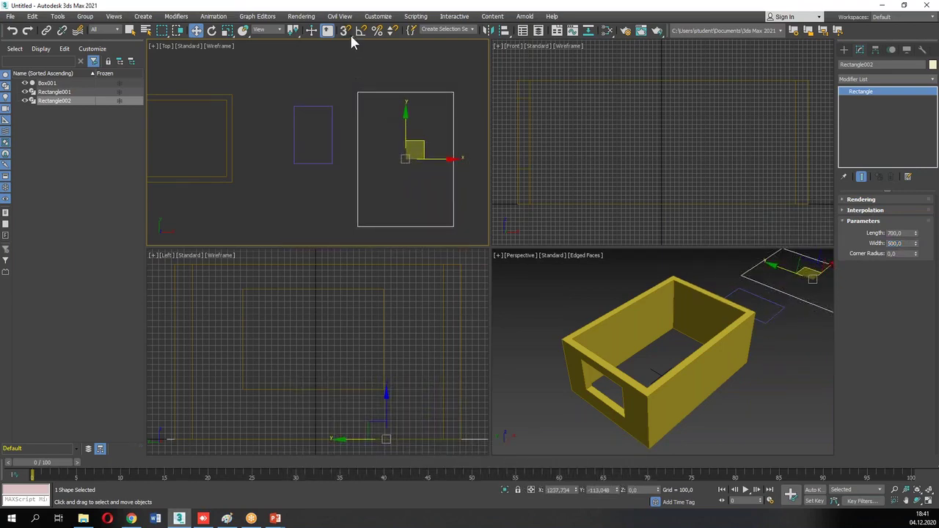
{"action": "left_click_drag", "start_coordinate": [347, 36], "coordinate": [346, 65]}
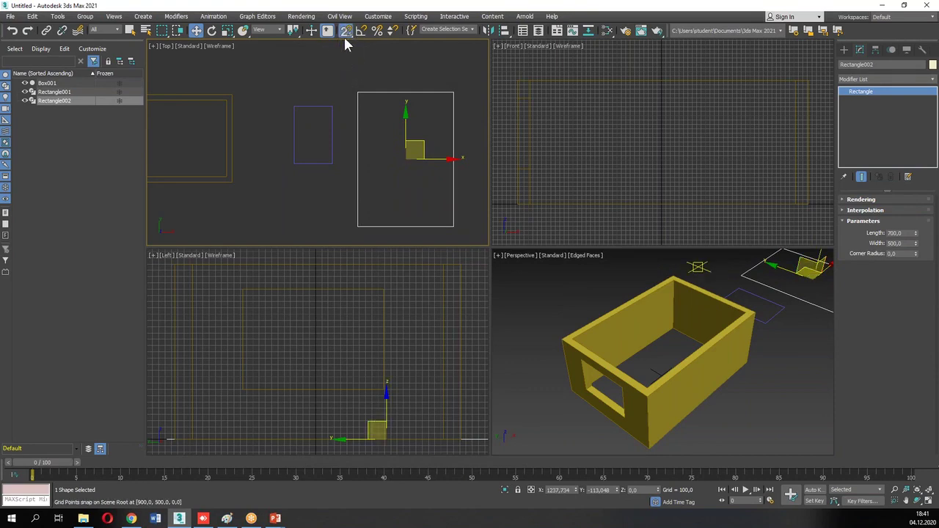
{"action": "right_click", "coordinate": [345, 36]}
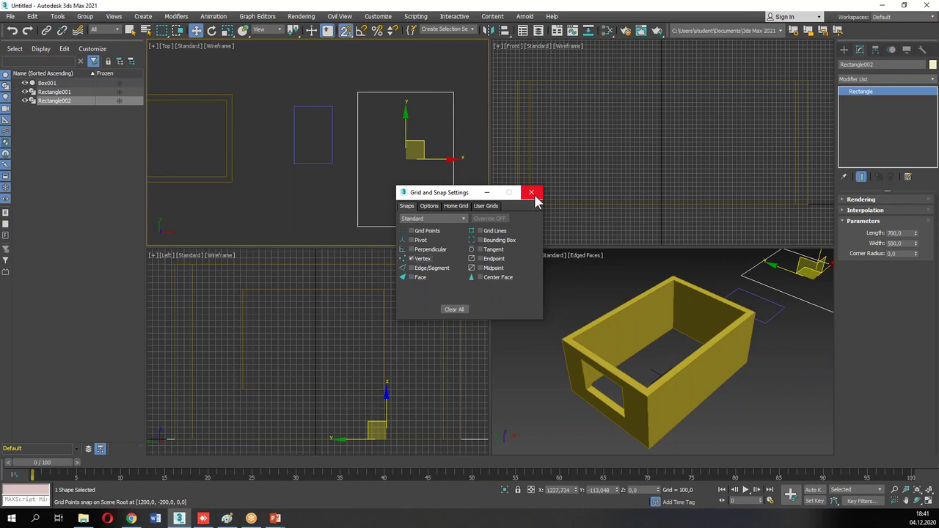
{"action": "left_click", "coordinate": [532, 193]}
Move the larger rectangle so its upper-left corner snaps to the smaller rectangle's upper-right corner, then deselect it.
{"action": "left_click_drag", "start_coordinate": [362, 94], "coordinate": [333, 106]}
{"action": "left_click", "coordinate": [319, 85]}
{"action": "middle_click_drag", "start_coordinate": [298, 171], "coordinate": [292, 150]}
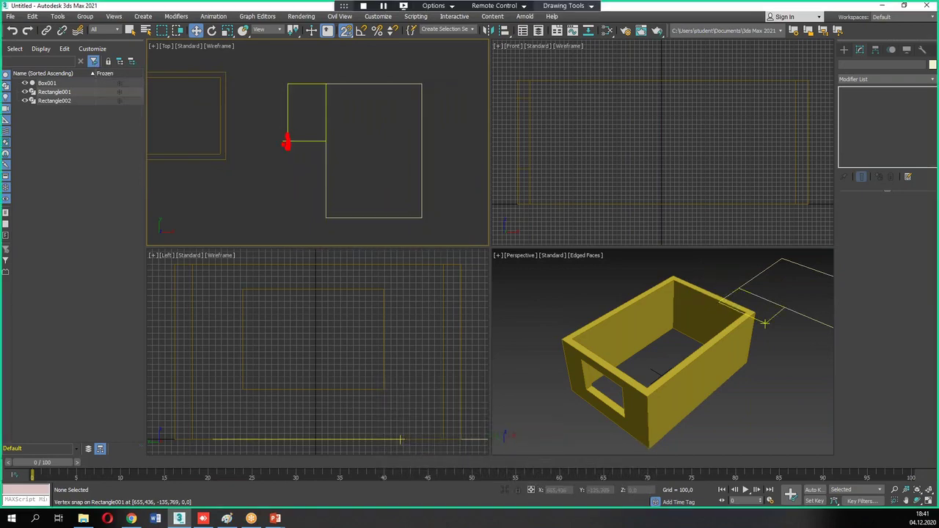
Mark the L-shaped outline around the two joined rectangles with temporary red screen annotations and clear them.
{"action": "left_click_drag", "start_coordinate": [329, 218], "coordinate": [438, 222]}
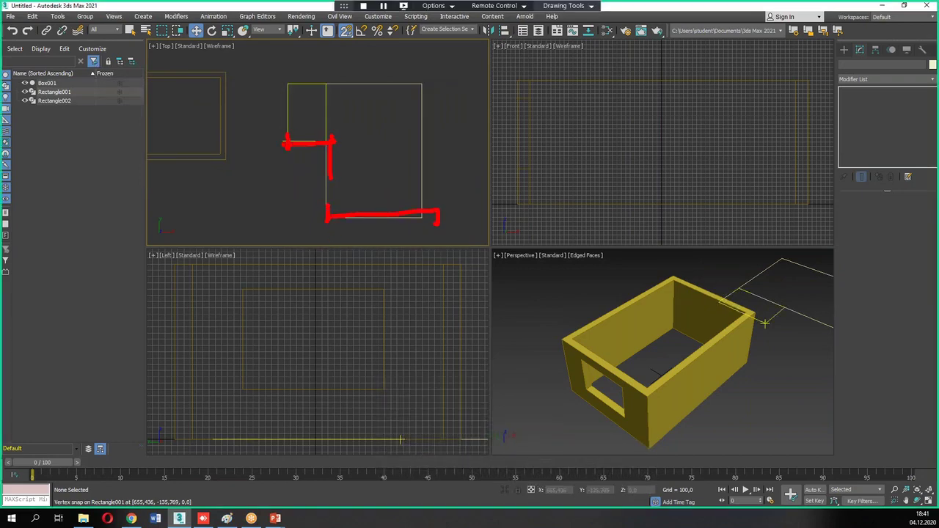
{"action": "mouse_move", "coordinate": [267, 65]}
{"action": "left_mouse_down"}
{"action": "mouse_move", "coordinate": [380, 87]}
{"action": "mouse_move", "coordinate": [424, 200]}
{"action": "mouse_move", "coordinate": [467, 208]}
{"action": "left_mouse_up"}
{"action": "left_click_drag", "start_coordinate": [292, 91], "coordinate": [275, 142]}
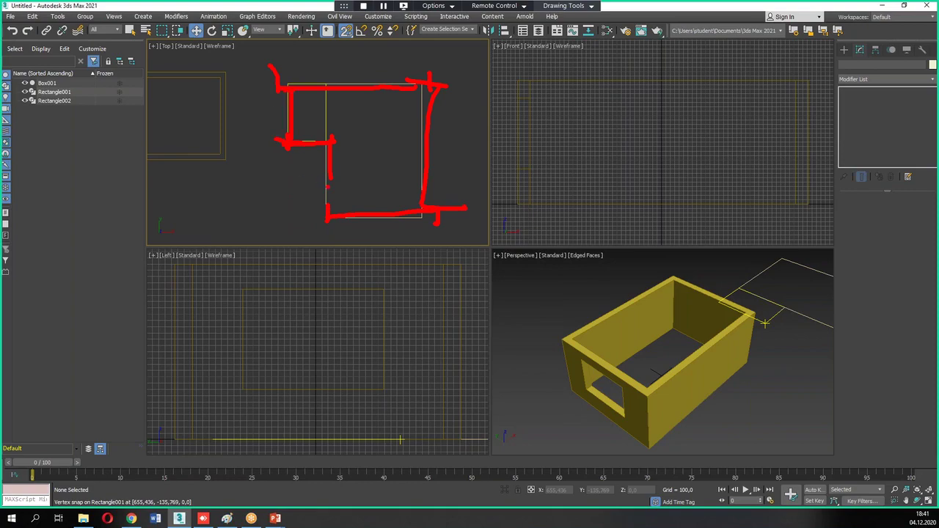
{"action": "key", "text": "Escape"}
{"action": "left_click", "coordinate": [227, 518]}
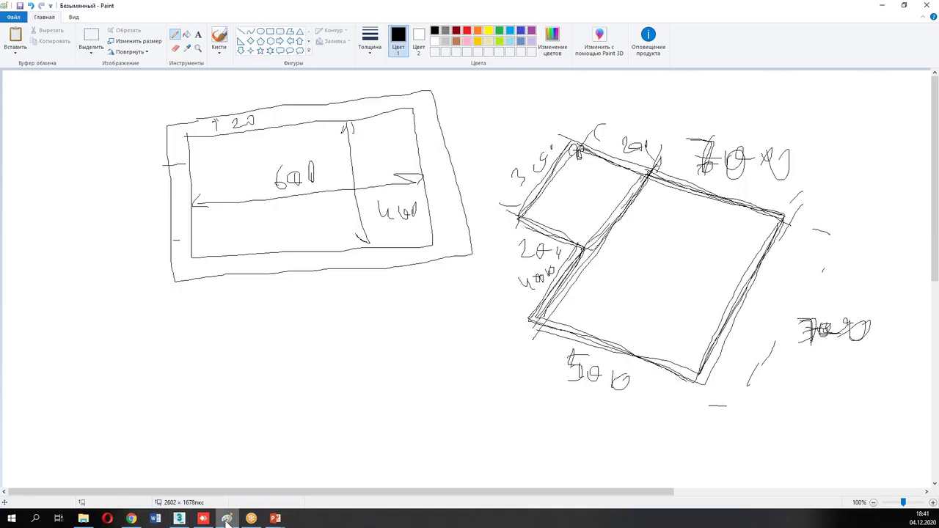
{"action": "left_click", "coordinate": [179, 519]}
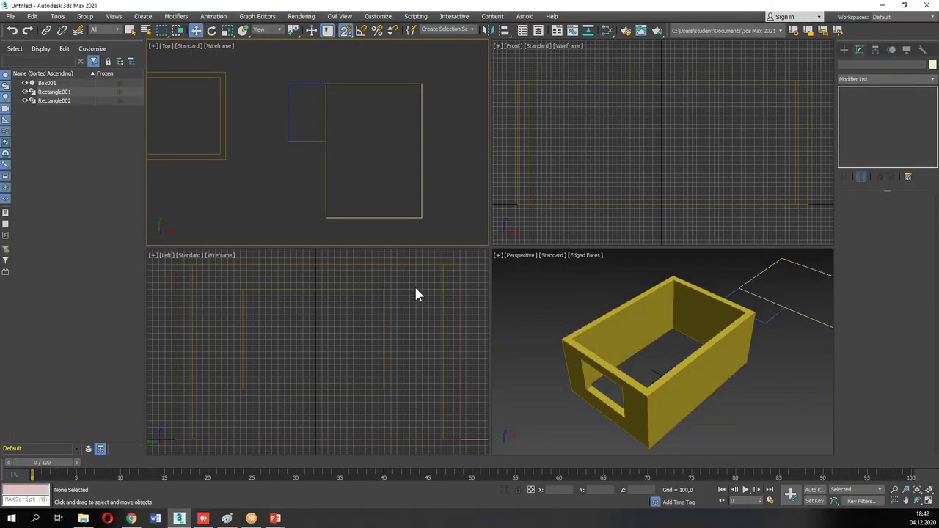
{"action": "left_click", "coordinate": [306, 103]}
{"action": "left_click", "coordinate": [266, 199]}
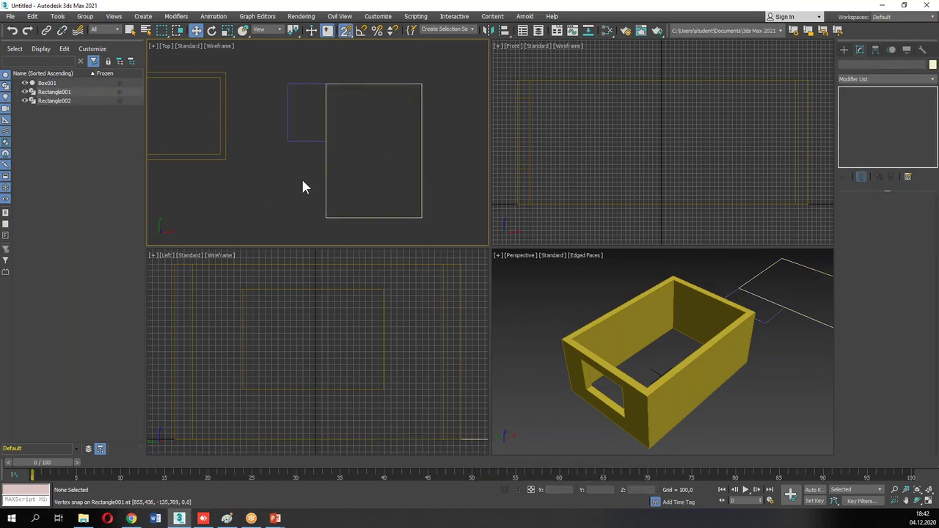
Draw a closed Line spline in the Top view through the six outer corners of the two joined rectangles.
{"action": "left_click", "coordinate": [844, 48]}
{"action": "left_click", "coordinate": [867, 116]}
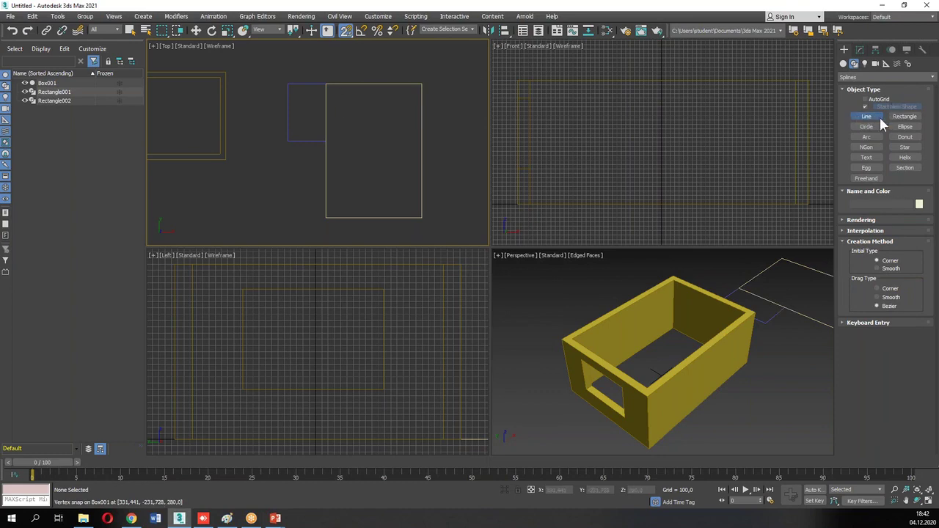
{"action": "left_click", "coordinate": [288, 83]}
{"action": "left_click", "coordinate": [423, 84]}
{"action": "left_click", "coordinate": [423, 217]}
{"action": "left_click", "coordinate": [327, 217]}
{"action": "left_click", "coordinate": [326, 140]}
{"action": "left_click", "coordinate": [288, 140]}
{"action": "left_click", "coordinate": [288, 83]}
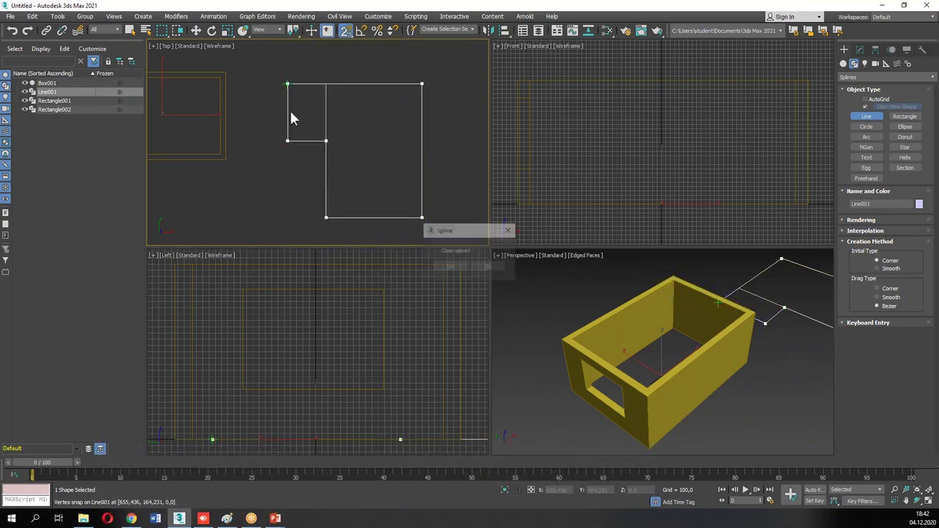
{"action": "left_click", "coordinate": [452, 266]}
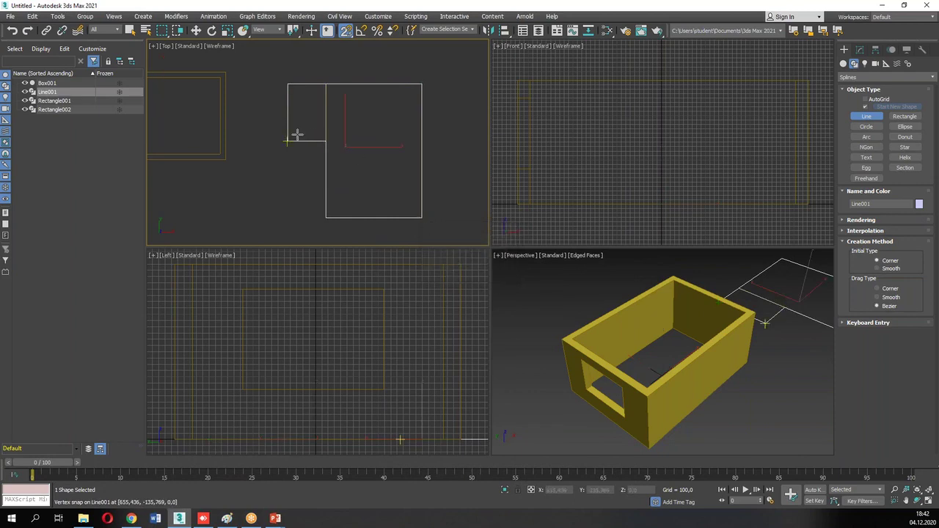
Exit the Line tool and move the L-shaped outline to the right, clear of the two rectangles.
{"action": "mouse_move", "coordinate": [284, 83]}
{"action": "left_mouse_down"}
{"action": "mouse_move", "coordinate": [303, 84]}
{"action": "mouse_move", "coordinate": [445, 213]}
{"action": "mouse_move", "coordinate": [327, 137]}
{"action": "mouse_move", "coordinate": [292, 87]}
{"action": "left_mouse_up"}
{"action": "key", "text": "Escape"}
{"action": "left_click", "coordinate": [195, 30]}
{"action": "left_click_drag", "start_coordinate": [358, 129], "coordinate": [488, 144]}
{"action": "scroll", "coordinate": [302, 143], "scroll_direction": "down", "scroll_amount": 2}
Delete the two helper rectangles and move the L-shaped outline back beside the box room.
{"action": "left_click_drag", "start_coordinate": [281, 83], "coordinate": [339, 150]}
{"action": "key", "text": "Delete"}
{"action": "left_click_drag", "start_coordinate": [423, 139], "coordinate": [311, 135]}
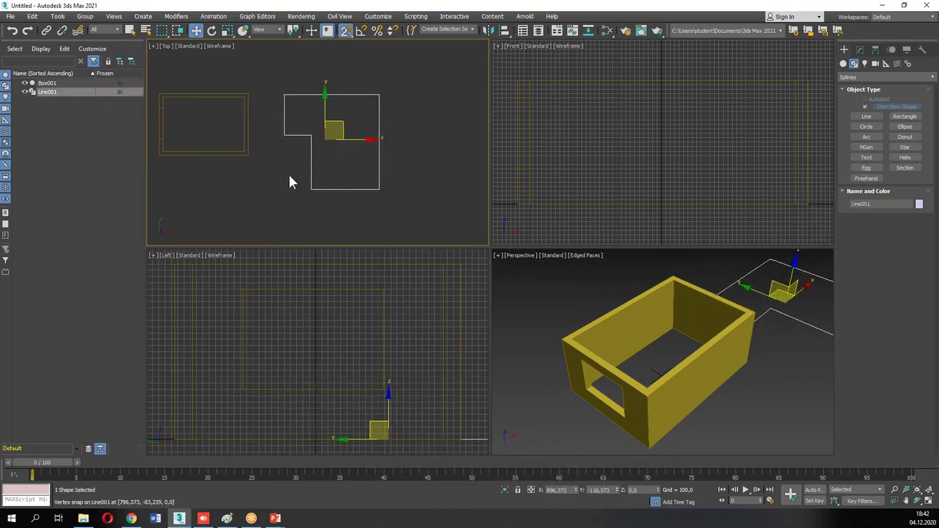
Highlight the upper and left edges of the L-shaped line with temporary red screen annotations and clear them.
{"action": "scroll", "coordinate": [280, 97], "scroll_direction": "up", "scroll_amount": 3}
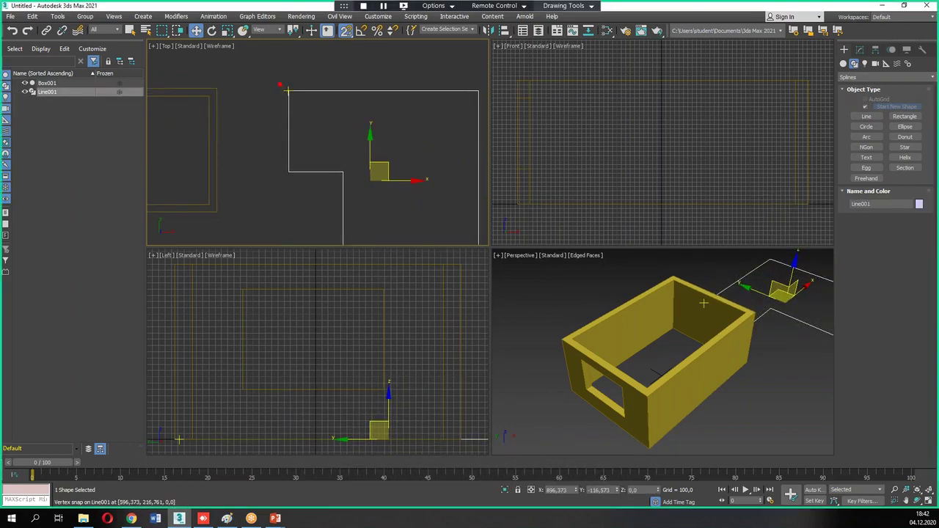
{"action": "left_click_drag", "start_coordinate": [286, 87], "coordinate": [474, 86]}
{"action": "mouse_move", "coordinate": [280, 89]}
{"action": "left_mouse_down"}
{"action": "mouse_move", "coordinate": [272, 173]}
{"action": "mouse_move", "coordinate": [314, 182]}
{"action": "left_mouse_up"}
{"action": "left_click_drag", "start_coordinate": [332, 182], "coordinate": [332, 222]}
{"action": "key", "text": "Escape"}
At the Spline sub-object level, offset the L-shaped line outward with an Outline of 40 to form the wall thickness.
{"action": "scroll", "coordinate": [331, 180], "scroll_direction": "down", "scroll_amount": 2}
{"action": "mouse_move", "coordinate": [372, 193]}
{"action": "middle_mouse_down"}
{"action": "mouse_move", "coordinate": [331, 180]}
{"action": "mouse_move", "coordinate": [335, 164]}
{"action": "middle_mouse_up"}
{"action": "left_click", "coordinate": [861, 52]}
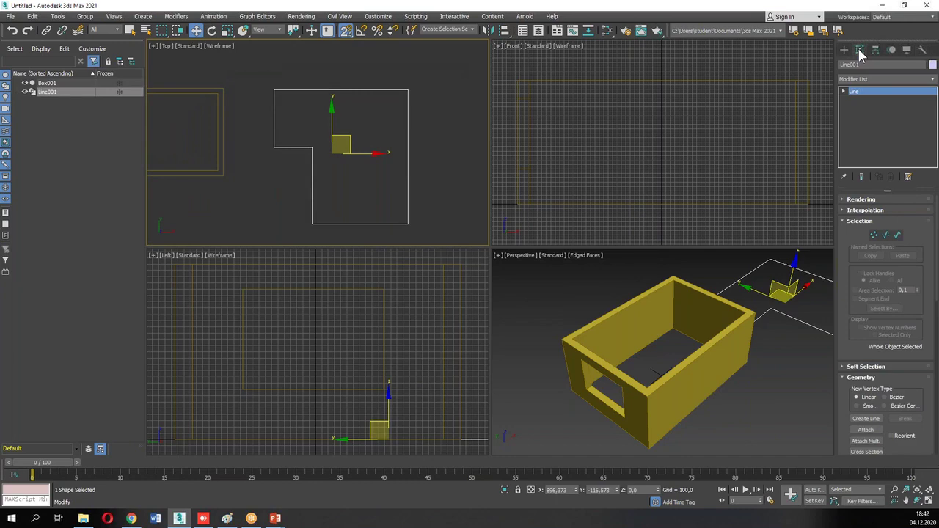
{"action": "left_click", "coordinate": [844, 91]}
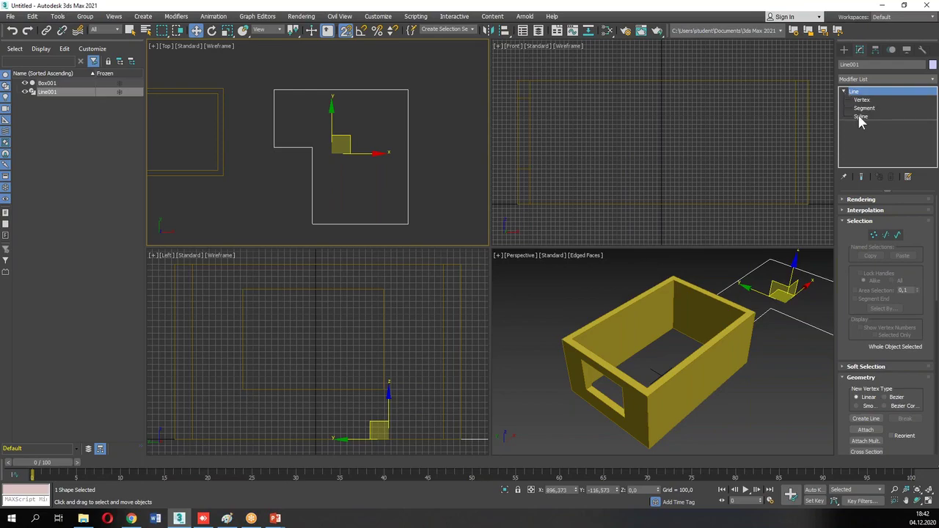
{"action": "left_click", "coordinate": [872, 115]}
{"action": "scroll", "coordinate": [880, 384], "scroll_direction": "down", "scroll_amount": 5}
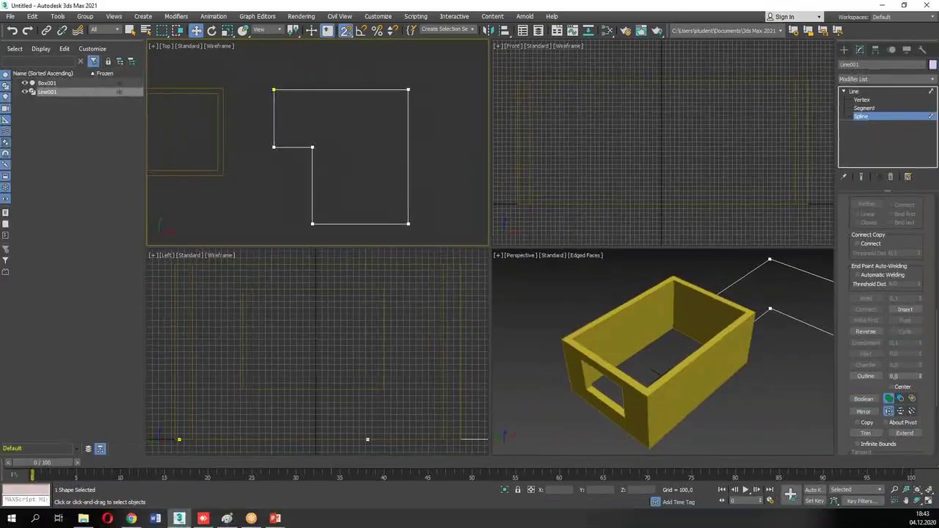
{"action": "left_click", "coordinate": [849, 310]}
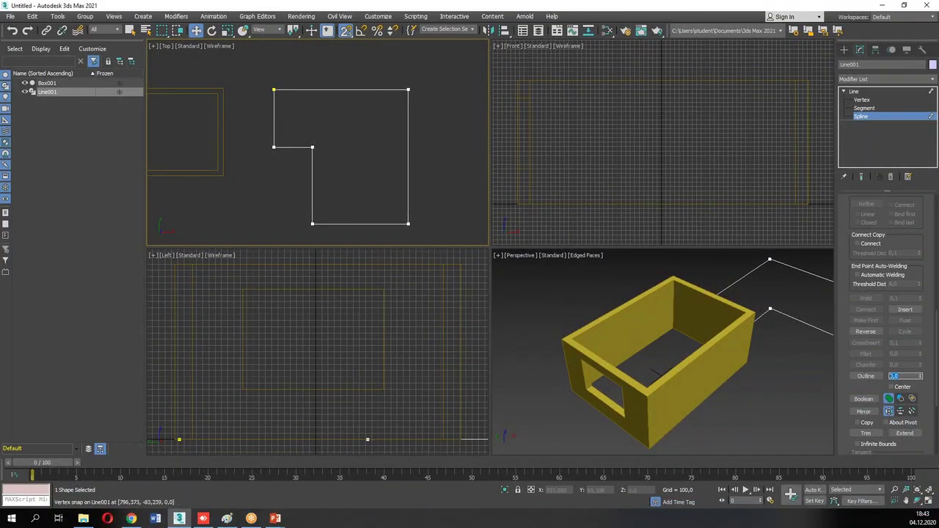
{"action": "mouse_move", "coordinate": [264, 74]}
{"action": "left_mouse_down"}
{"action": "mouse_move", "coordinate": [436, 74]}
{"action": "mouse_move", "coordinate": [438, 231]}
{"action": "mouse_move", "coordinate": [319, 237]}
{"action": "mouse_move", "coordinate": [260, 90]}
{"action": "left_mouse_up"}
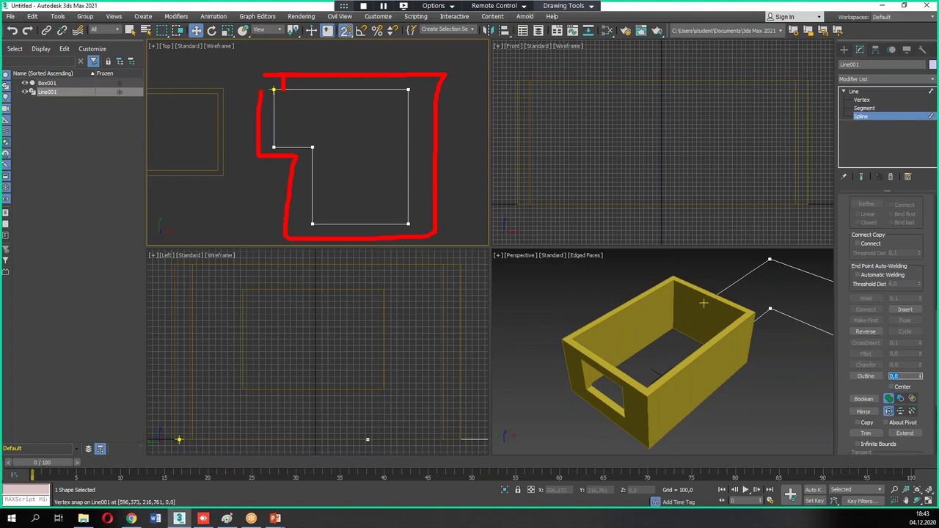
{"action": "key", "text": "Escape"}
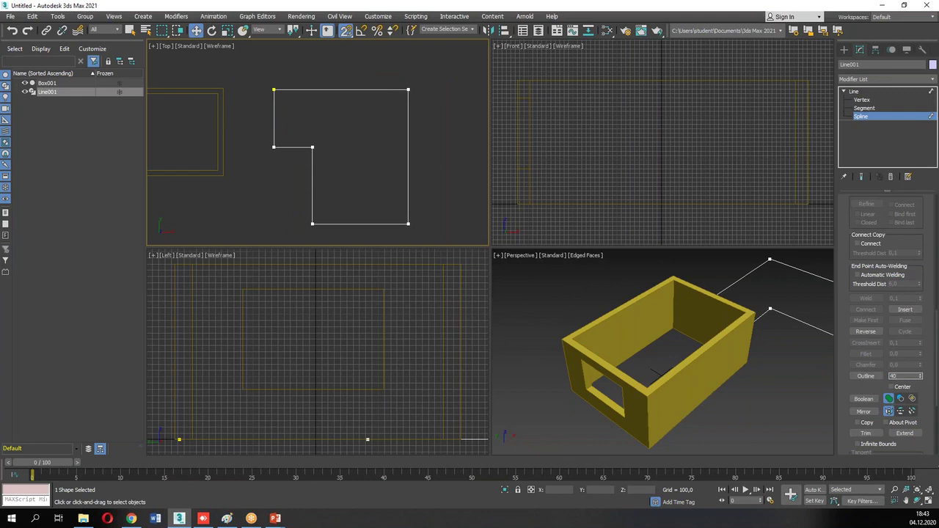
{"action": "key", "text": "Return"}
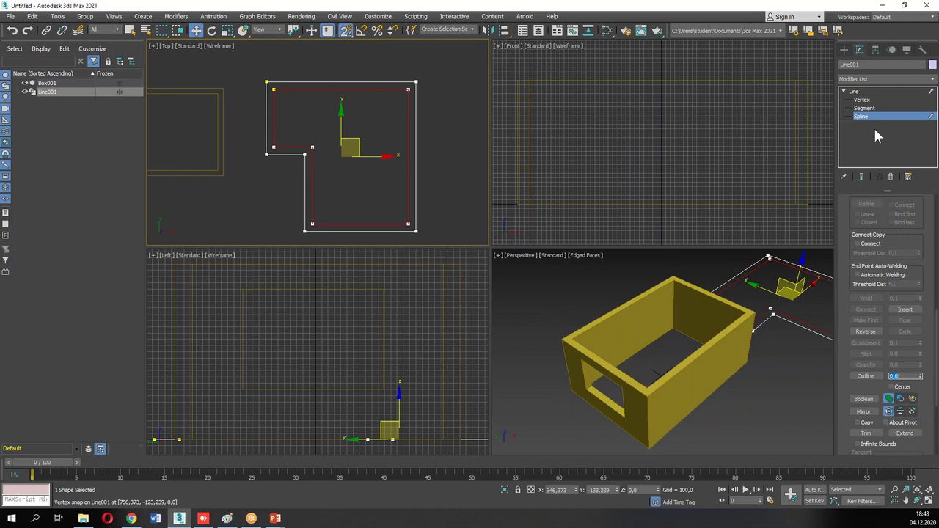
Apply an Extrude modifier to the whole L-shaped double outline with an amount of 280.
{"action": "left_click", "coordinate": [868, 91]}
{"action": "left_click", "coordinate": [868, 80]}
{"action": "key", "text": "e"}
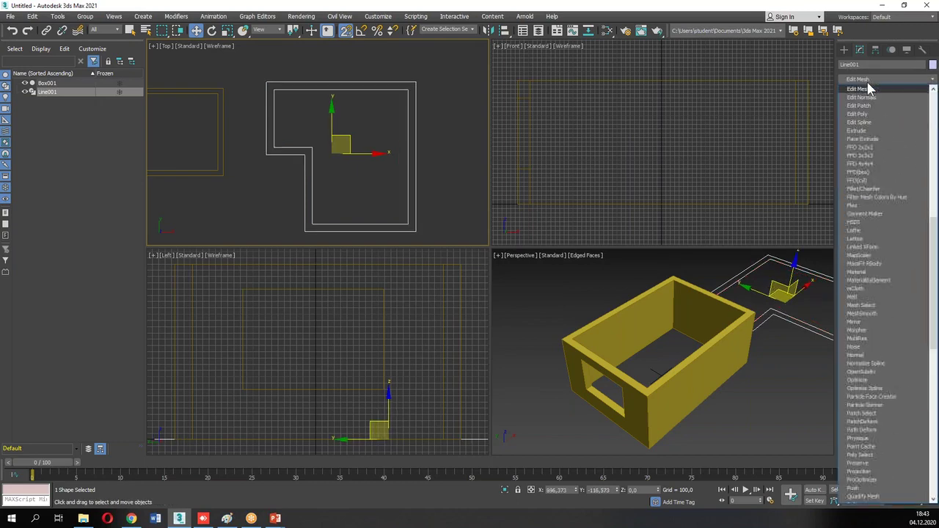
{"action": "left_click", "coordinate": [857, 130]}
{"action": "scroll", "coordinate": [774, 293], "scroll_direction": "up", "scroll_amount": 5}
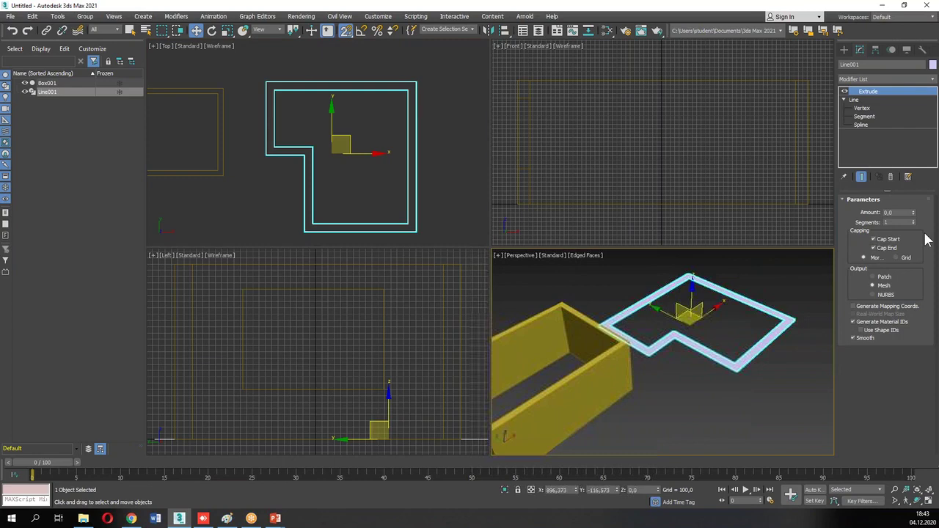
{"action": "left_click", "coordinate": [902, 213]}
{"action": "type", "text": "280"}
{"action": "key", "text": "Return"}
{"action": "middle_click_drag", "start_coordinate": [661, 344], "coordinate": [633, 350], "text": "alt"}
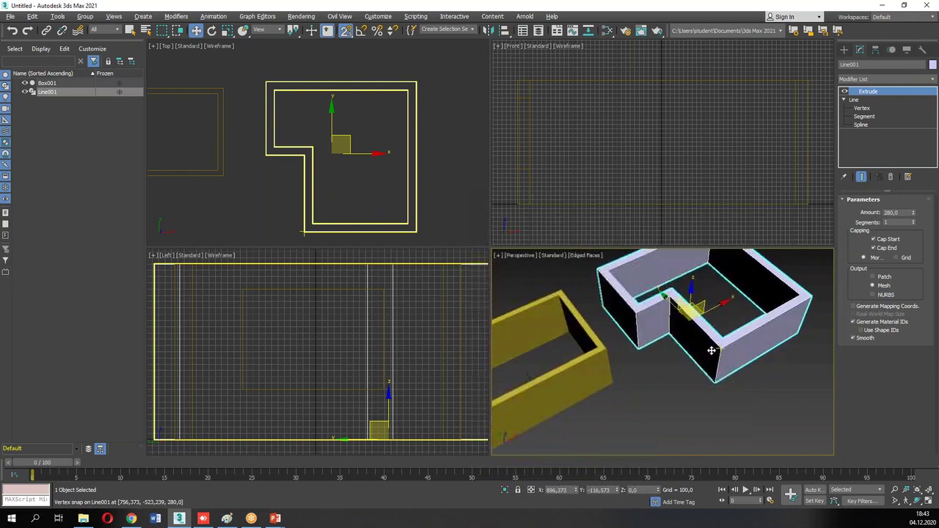
{"action": "middle_click_drag", "start_coordinate": [527, 373], "coordinate": [608, 360], "text": "alt"}
Draw a standard primitive box about 94 long and 110 wide across the short notch wall in the Top view.
{"action": "left_click", "coordinate": [844, 49]}
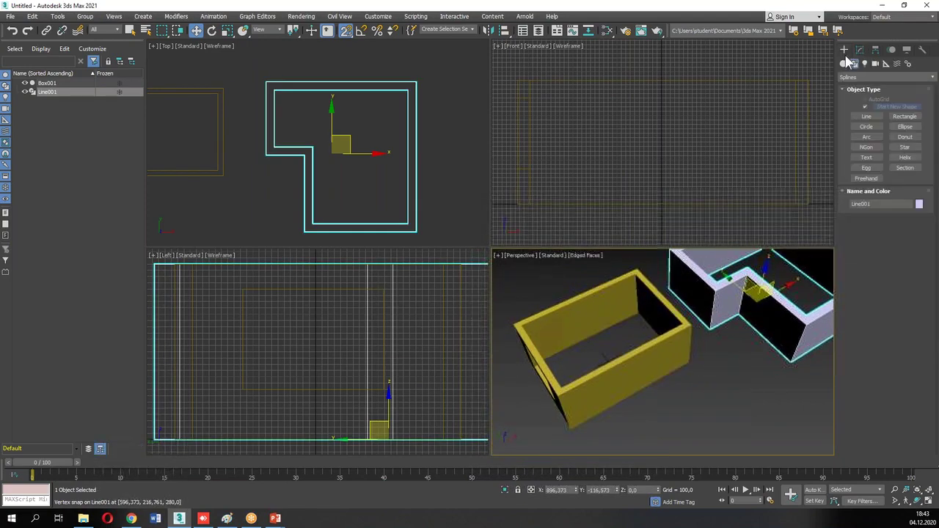
{"action": "left_click", "coordinate": [884, 77]}
{"action": "left_click", "coordinate": [857, 109]}
{"action": "left_click", "coordinate": [885, 77]}
{"action": "left_click", "coordinate": [857, 82]}
{"action": "left_click", "coordinate": [866, 108]}
{"action": "left_click_drag", "start_coordinate": [256, 107], "coordinate": [311, 182]}
{"action": "right_click", "coordinate": [278, 130]}
{"action": "scroll", "coordinate": [266, 110], "scroll_direction": "up", "scroll_amount": 2}
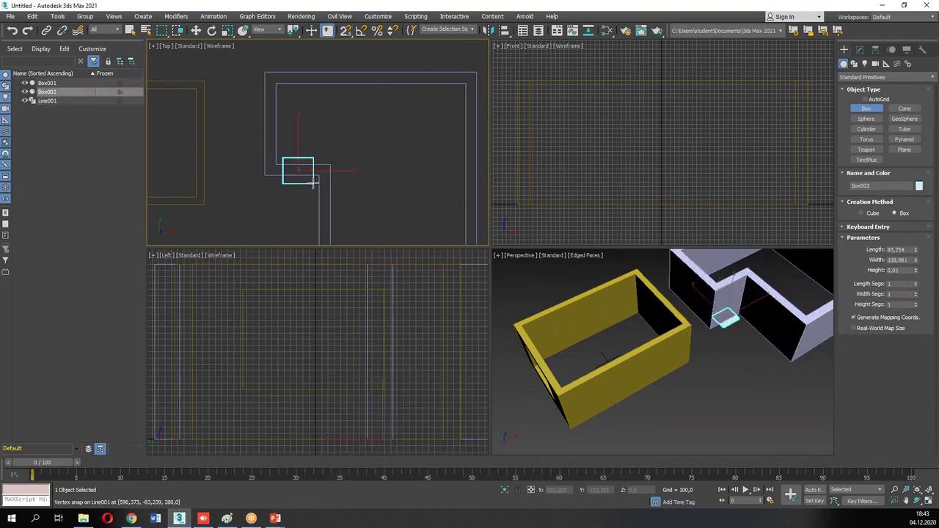
{"action": "left_click", "coordinate": [331, 161]}
Set the door box's width to 100 and its height to 210.
{"action": "double_click", "coordinate": [910, 260]}
{"action": "key", "text": "Tab"}
{"action": "type", "text": "210"}
{"action": "key", "text": "Return"}
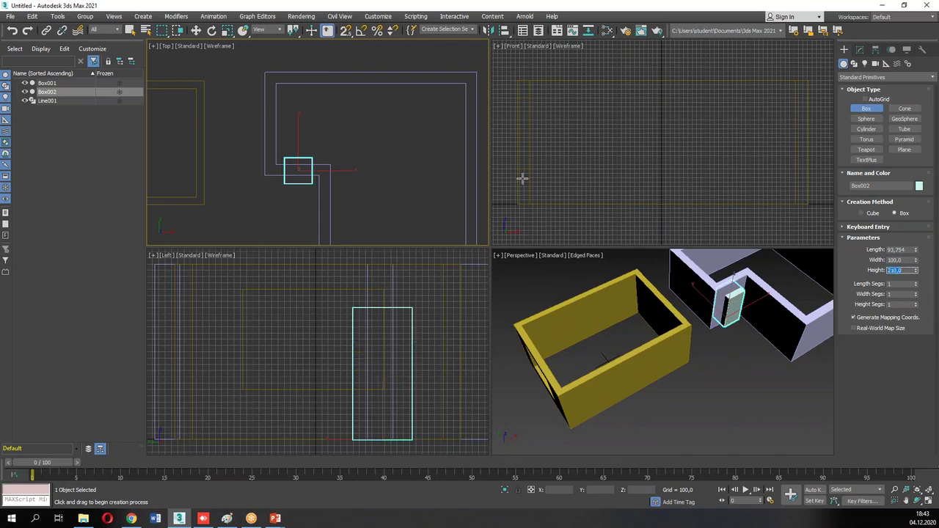
Draw a second box about 133 wide and 160 high across the long right wall of the L-shaped room in the Top view.
{"action": "middle_click_drag", "start_coordinate": [431, 150], "coordinate": [413, 147]}
{"action": "left_click_drag", "start_coordinate": [432, 102], "coordinate": [470, 182]}
{"action": "left_click", "coordinate": [469, 138]}
{"action": "scroll", "coordinate": [664, 345], "scroll_direction": "down", "scroll_amount": 3}
{"action": "middle_click_drag", "start_coordinate": [741, 339], "coordinate": [710, 313]}
Set the window box's length to 160 and its height to 180.
{"action": "left_click_drag", "start_coordinate": [917, 250], "coordinate": [917, 283]}
{"action": "type", "text": "16"}
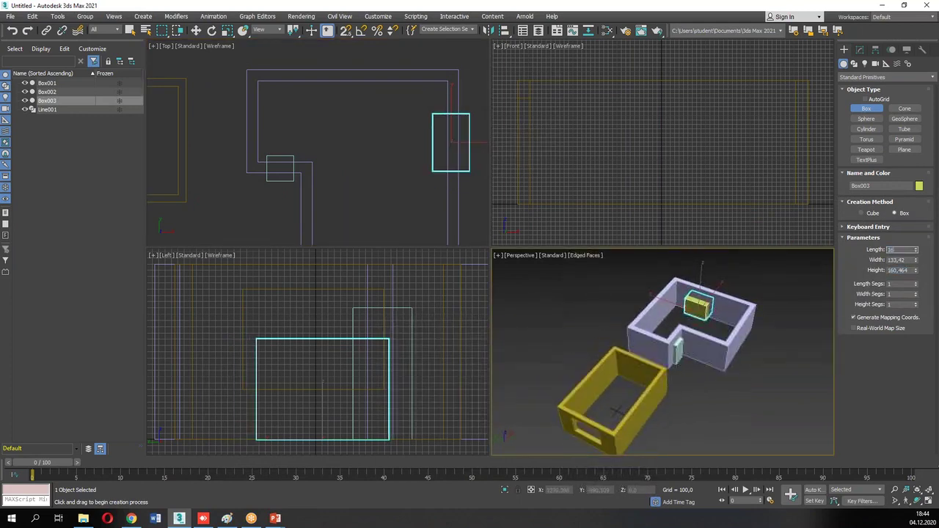
{"action": "type", "text": "0"}
{"action": "key", "text": "Tab"}
{"action": "key", "text": "Tab"}
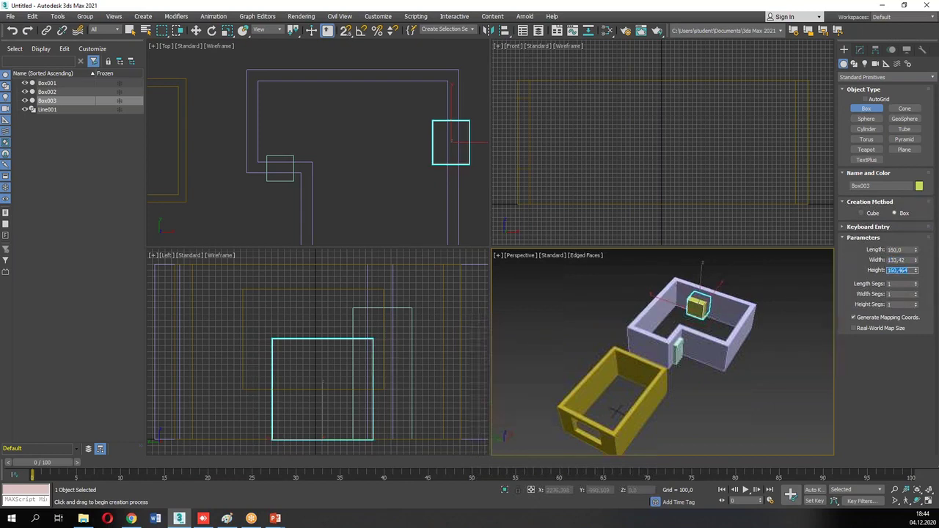
{"action": "type", "text": "180"}
{"action": "key", "text": "Return"}
Raise the window box to a Z position of 40.
{"action": "left_click", "coordinate": [196, 30]}
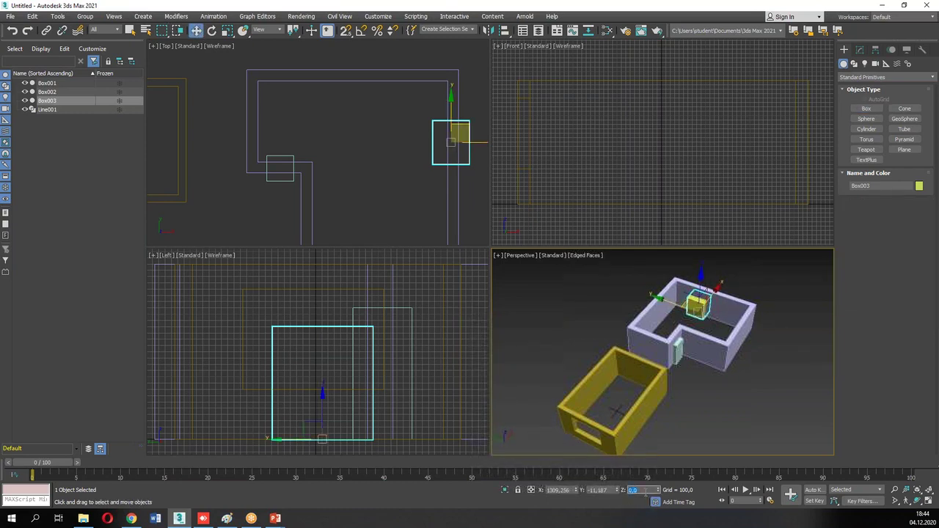
{"action": "type", "text": "40"}
{"action": "key", "text": "Return"}
{"action": "middle_click_drag", "start_coordinate": [684, 276], "coordinate": [664, 276], "text": "alt"}
Clone the window box twice as copies down the right wall and shift the upper two boxes slightly upward.
{"action": "scroll", "coordinate": [344, 162], "scroll_direction": "down", "scroll_amount": 2}
{"action": "mouse_move", "coordinate": [419, 111]}
{"action": "left_mouse_down"}
{"action": "mouse_move", "coordinate": [418, 96]}
{"action": "mouse_move", "coordinate": [419, 182]}
{"action": "left_mouse_up"}
{"action": "left_click", "coordinate": [473, 299]}
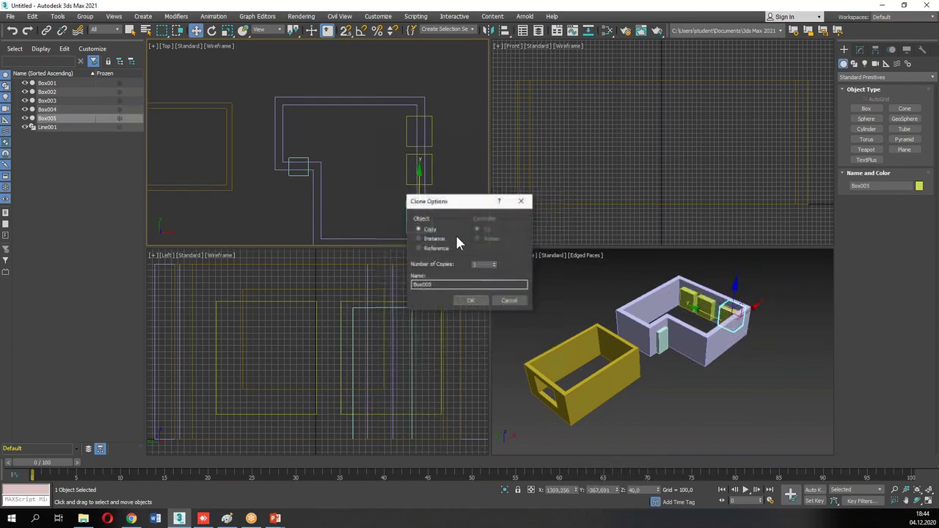
{"action": "left_click", "coordinate": [471, 299]}
{"action": "left_click_drag", "start_coordinate": [392, 140], "coordinate": [412, 167]}
{"action": "left_click_drag", "start_coordinate": [419, 130], "coordinate": [420, 125]}
Subtract the door box and the three window boxes from the L-shaped room with a ProBoolean.
{"action": "left_click", "coordinate": [371, 111]}
{"action": "left_click", "coordinate": [370, 110]}
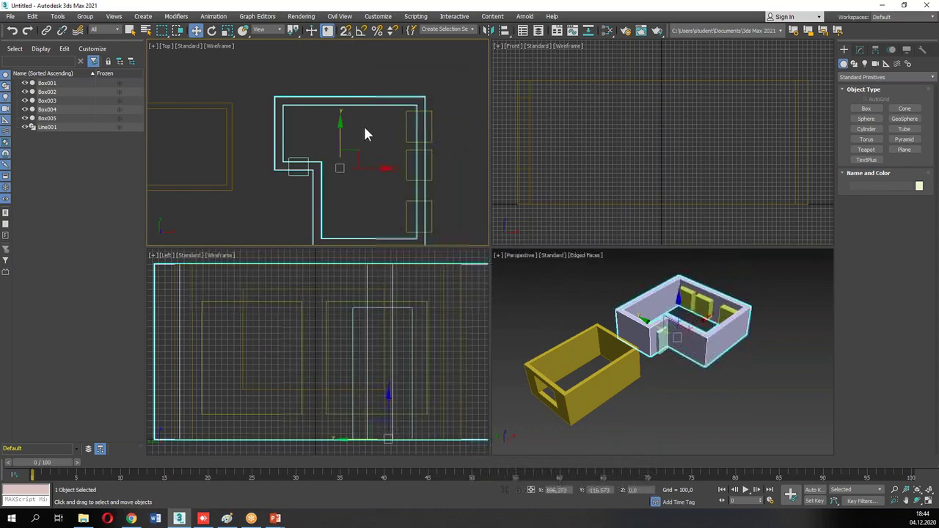
{"action": "left_click", "coordinate": [863, 78]}
{"action": "left_click", "coordinate": [863, 105]}
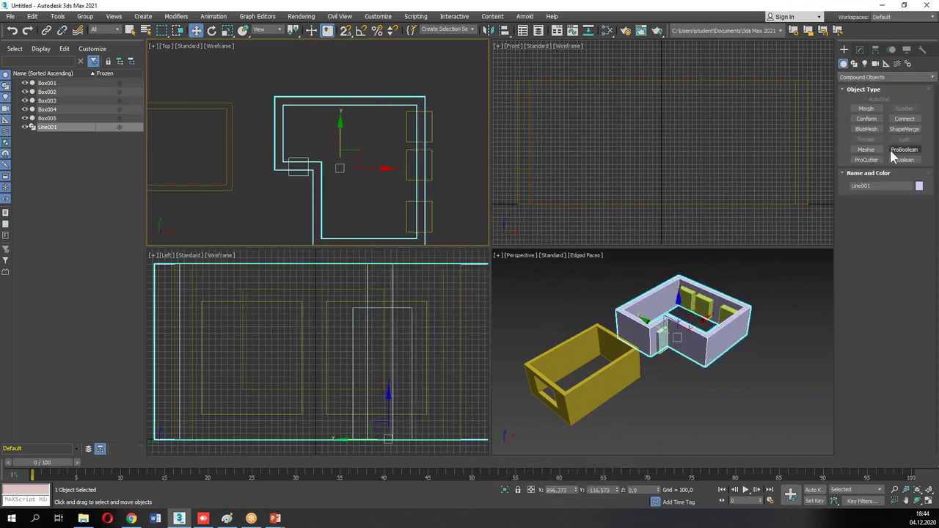
{"action": "left_click", "coordinate": [904, 149]}
{"action": "left_click", "coordinate": [884, 212]}
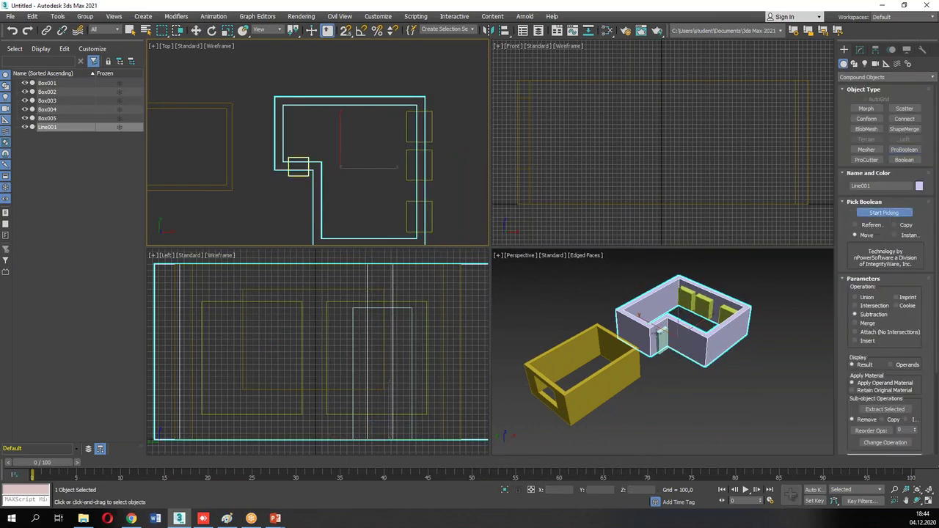
{"action": "left_click", "coordinate": [658, 334]}
{"action": "left_click", "coordinate": [684, 298]}
{"action": "left_click", "coordinate": [704, 307]}
{"action": "left_click", "coordinate": [730, 316]}
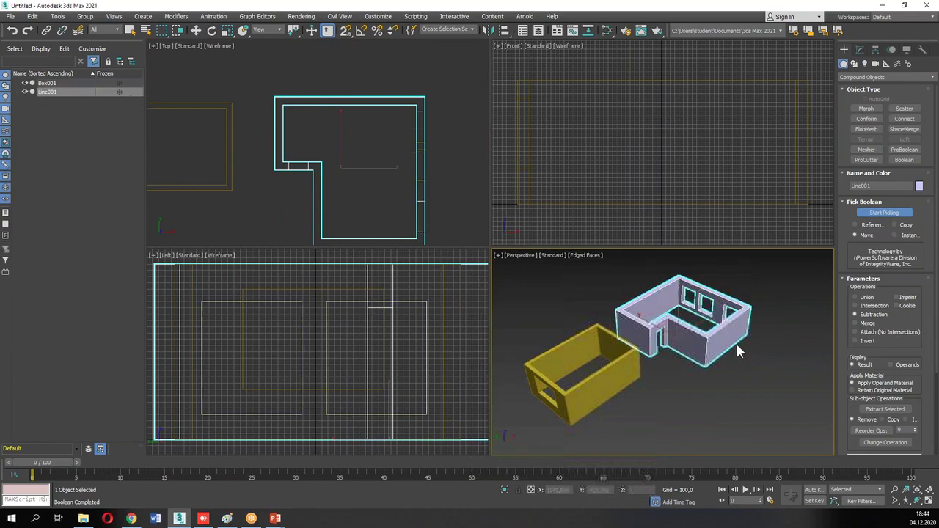
Examine the L-shaped room's openings in an enlarged Perspective view and mark the long notch wall with temporary red annotations.
{"action": "key", "text": "alt+w"}
{"action": "middle_click_drag", "start_coordinate": [594, 275], "coordinate": [572, 277], "text": "alt"}
{"action": "key", "text": "w"}
{"action": "mouse_move", "coordinate": [583, 193]}
{"action": "middle_mouse_down", "text": "alt"}
{"action": "mouse_move", "coordinate": [484, 163]}
{"action": "mouse_move", "coordinate": [430, 170]}
{"action": "mouse_move", "coordinate": [409, 216]}
{"action": "mouse_move", "coordinate": [636, 181]}
{"action": "mouse_move", "coordinate": [597, 192]}
{"action": "mouse_move", "coordinate": [624, 171]}
{"action": "mouse_move", "coordinate": [665, 175]}
{"action": "mouse_move", "coordinate": [588, 183]}
{"action": "middle_mouse_up", "text": "alt"}
{"action": "scroll", "coordinate": [455, 221], "scroll_direction": "up", "scroll_amount": 3}
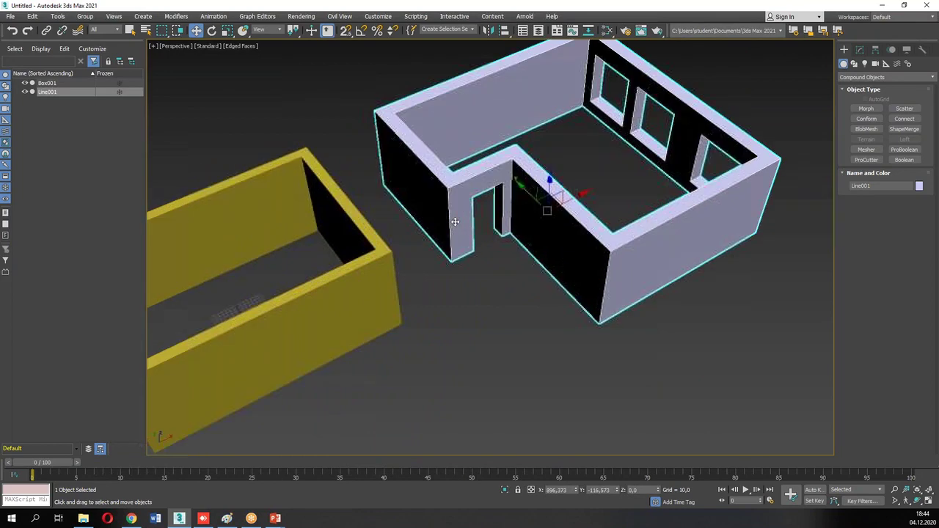
{"action": "middle_click_drag", "start_coordinate": [510, 220], "coordinate": [503, 229], "text": "alt"}
{"action": "left_click_drag", "start_coordinate": [503, 158], "coordinate": [577, 277]}
{"action": "left_click_drag", "start_coordinate": [541, 148], "coordinate": [592, 269]}
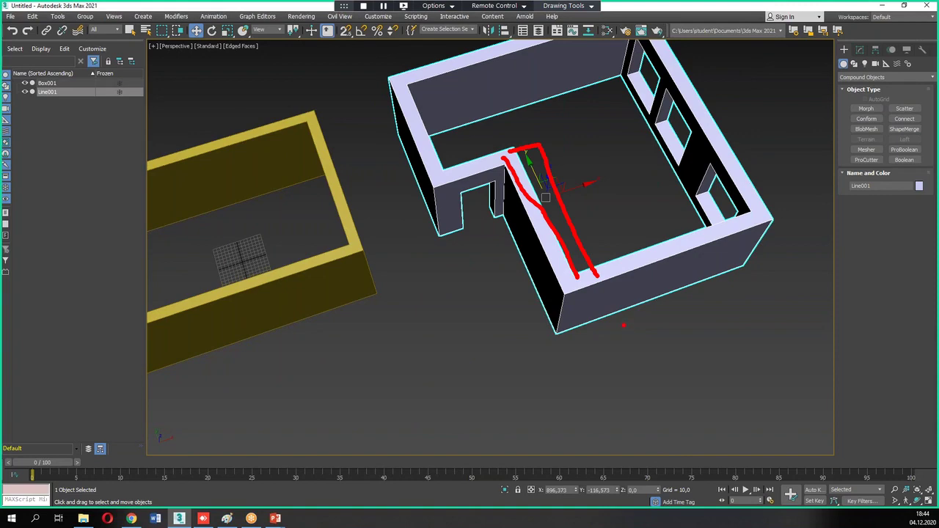
{"action": "key", "text": "alt+w"}
{"action": "middle_click_drag", "start_coordinate": [375, 163], "coordinate": [369, 134]}
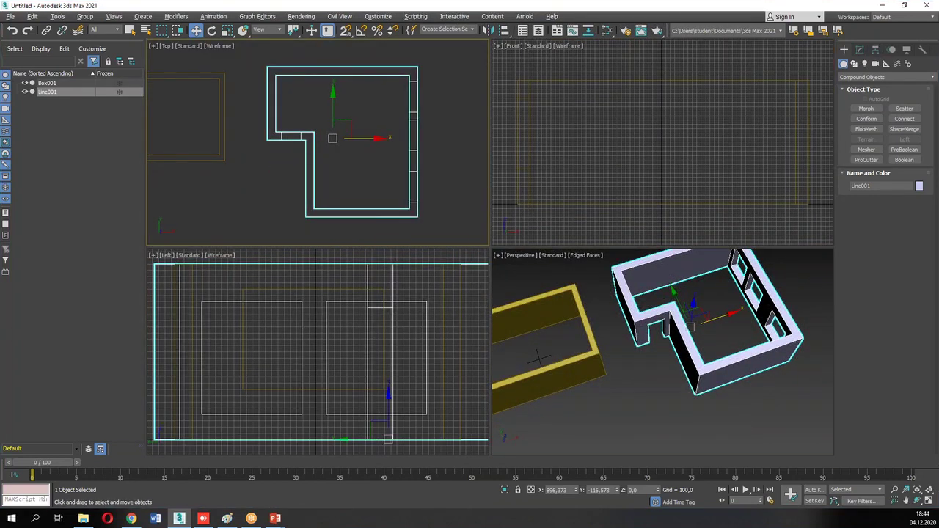
Using the ProBoolean's Operands display, move the lowest window box to the upper wall, rotate it 90 degrees, and restore the Result display.
{"action": "left_click", "coordinate": [860, 49]}
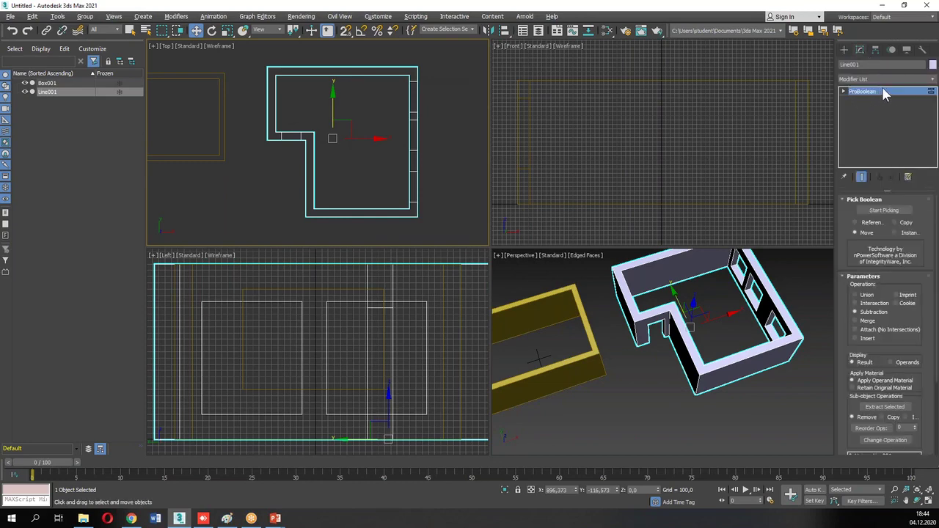
{"action": "middle_click_drag", "start_coordinate": [741, 308], "coordinate": [779, 304], "text": "alt"}
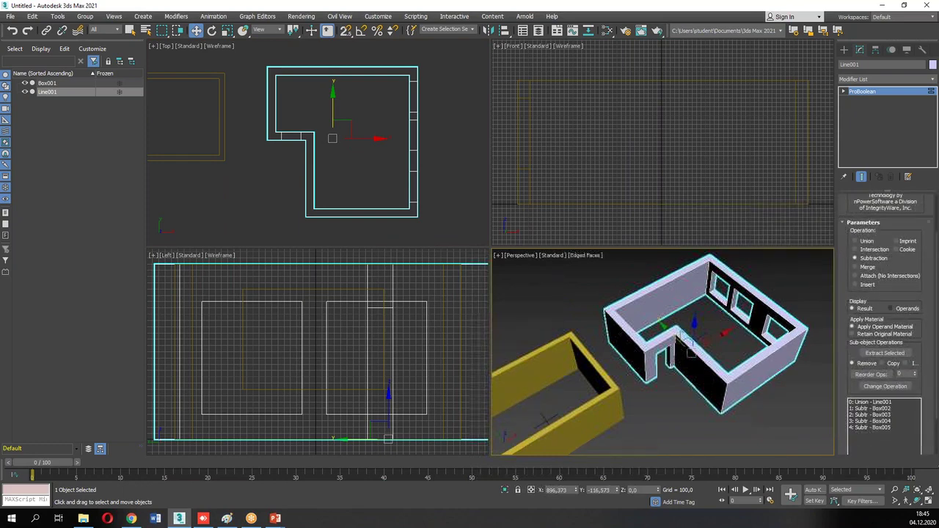
{"action": "left_click", "coordinate": [899, 309]}
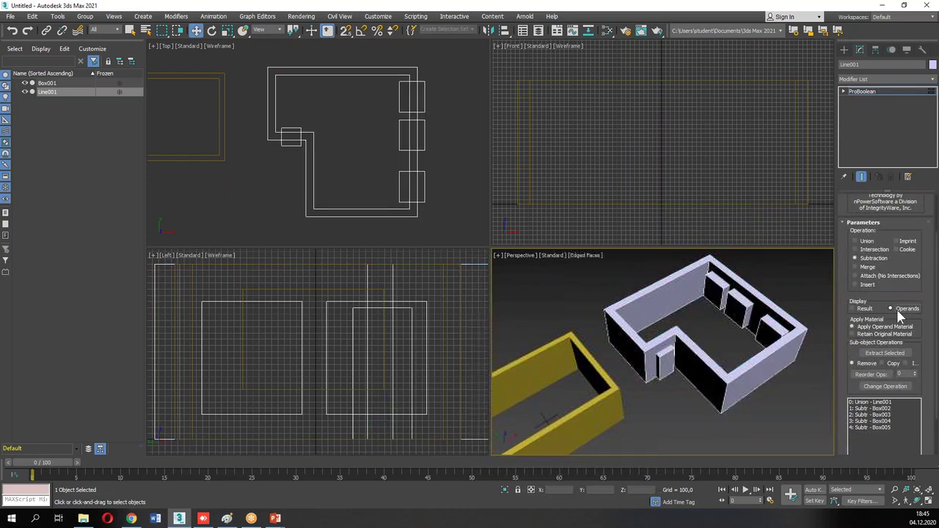
{"action": "left_click", "coordinate": [423, 177]}
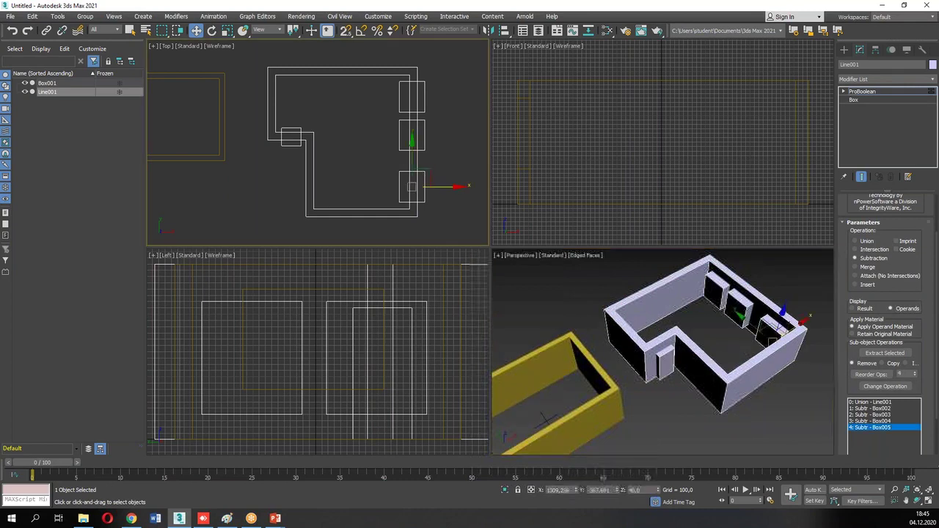
{"action": "left_click_drag", "start_coordinate": [430, 184], "coordinate": [345, 63]}
{"action": "key", "text": "e"}
{"action": "key", "text": "a"}
{"action": "left_click_drag", "start_coordinate": [367, 53], "coordinate": [389, 85]}
{"action": "key", "text": "w"}
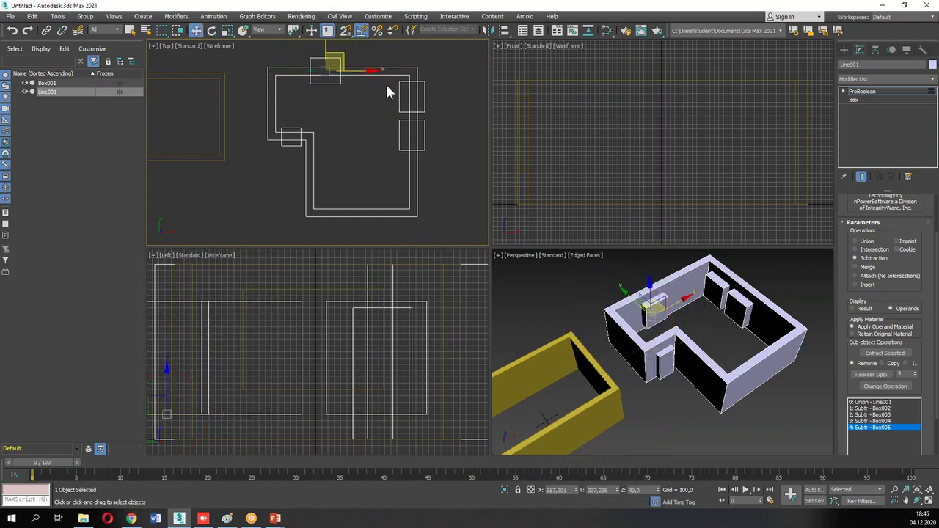
{"action": "left_click", "coordinate": [864, 310]}
{"action": "mouse_move", "coordinate": [701, 345]}
{"action": "middle_mouse_down", "text": "alt"}
{"action": "mouse_move", "coordinate": [726, 339]}
{"action": "mouse_move", "coordinate": [741, 317]}
{"action": "mouse_move", "coordinate": [685, 354]}
{"action": "middle_mouse_up", "text": "alt"}
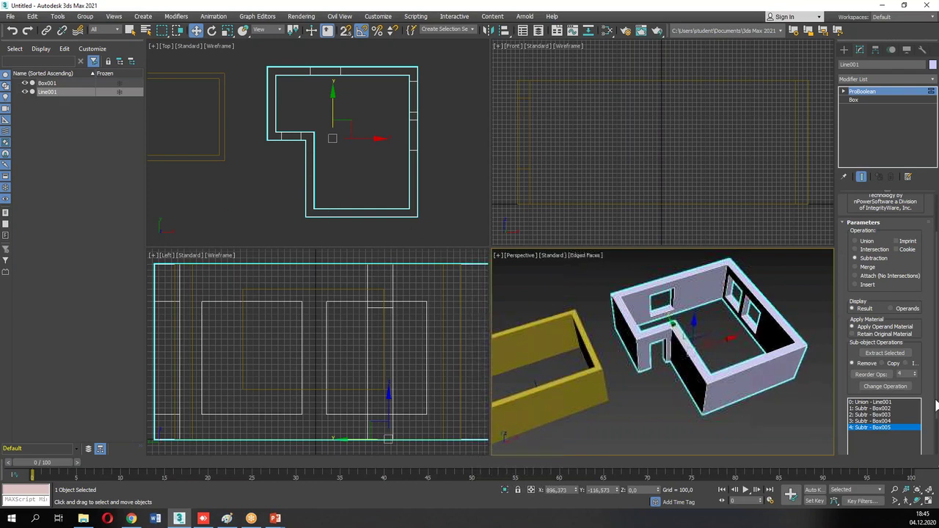
At the Vertex level of the ProBoolean's Line operand, move the lower leg's left wall to the right and its bottom wall upward.
{"action": "left_click", "coordinate": [883, 403]}
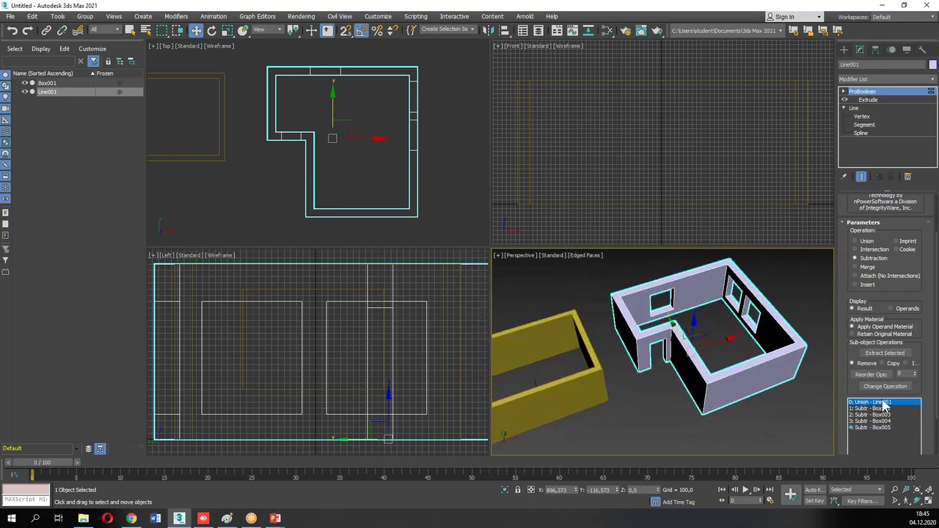
{"action": "left_click", "coordinate": [864, 117]}
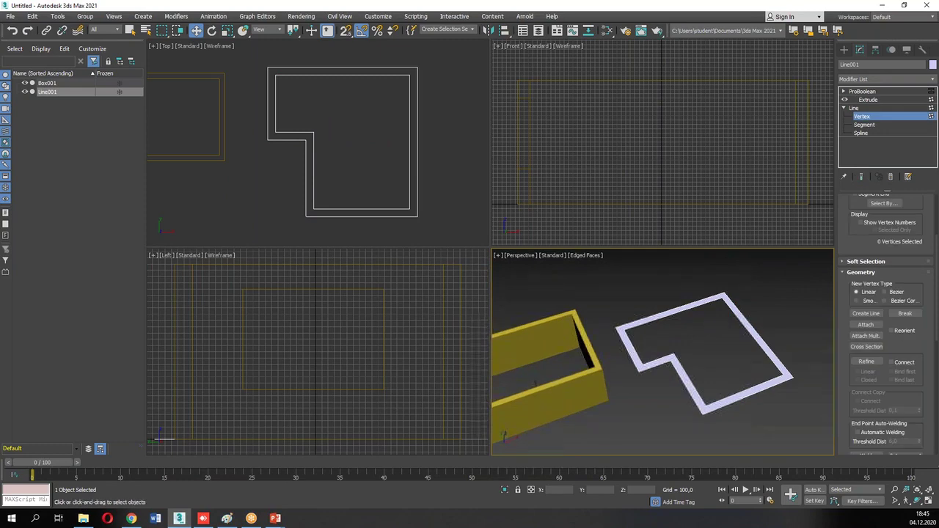
{"action": "left_click_drag", "start_coordinate": [282, 118], "coordinate": [325, 226]}
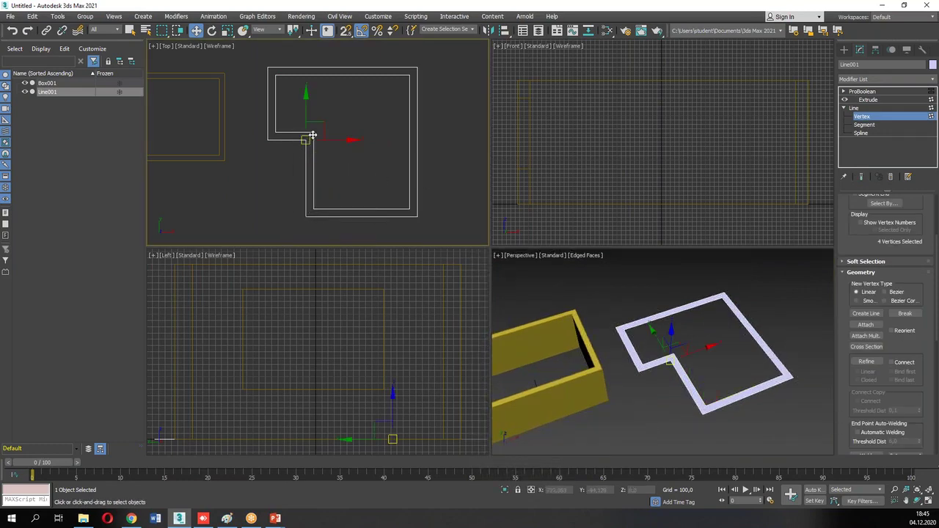
{"action": "left_click_drag", "start_coordinate": [351, 209], "coordinate": [371, 213]}
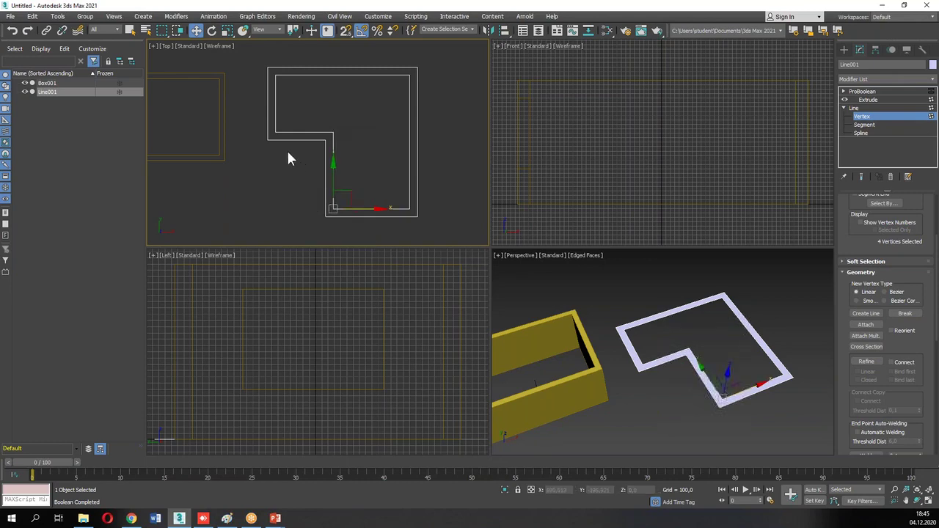
{"action": "left_click_drag", "start_coordinate": [309, 186], "coordinate": [426, 224]}
{"action": "left_click_drag", "start_coordinate": [417, 186], "coordinate": [417, 163]}
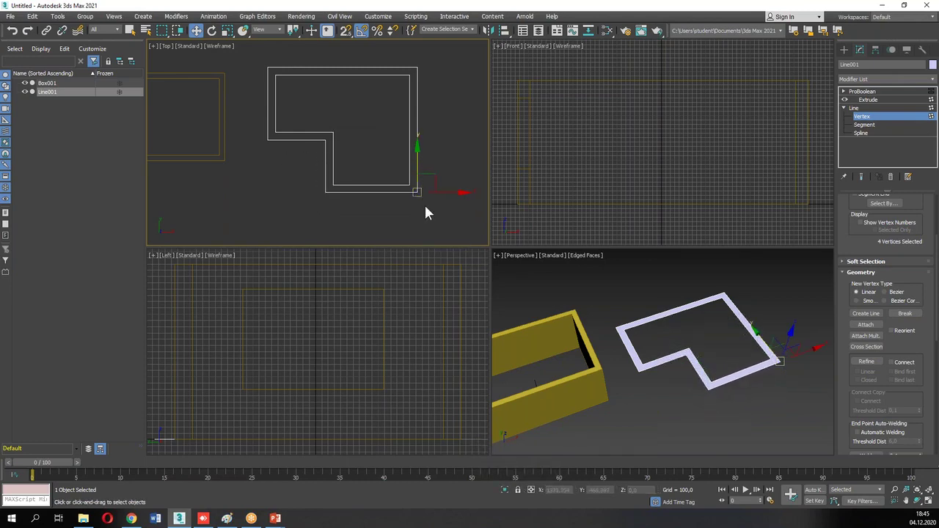
Return the L-shaped room to its ProBoolean level and mark that modifier with a temporary red annotation.
{"action": "left_click", "coordinate": [880, 109]}
{"action": "left_click", "coordinate": [870, 91]}
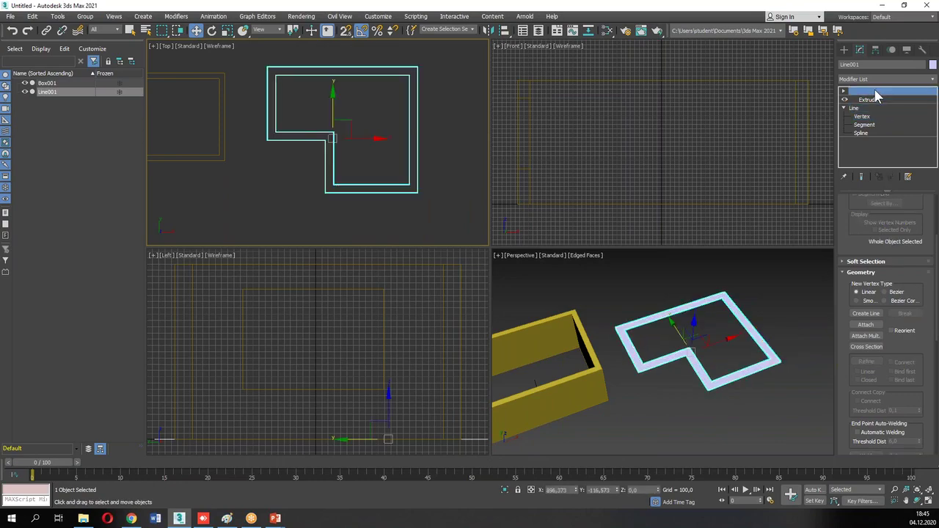
{"action": "middle_click_drag", "start_coordinate": [711, 313], "coordinate": [730, 322], "text": "alt"}
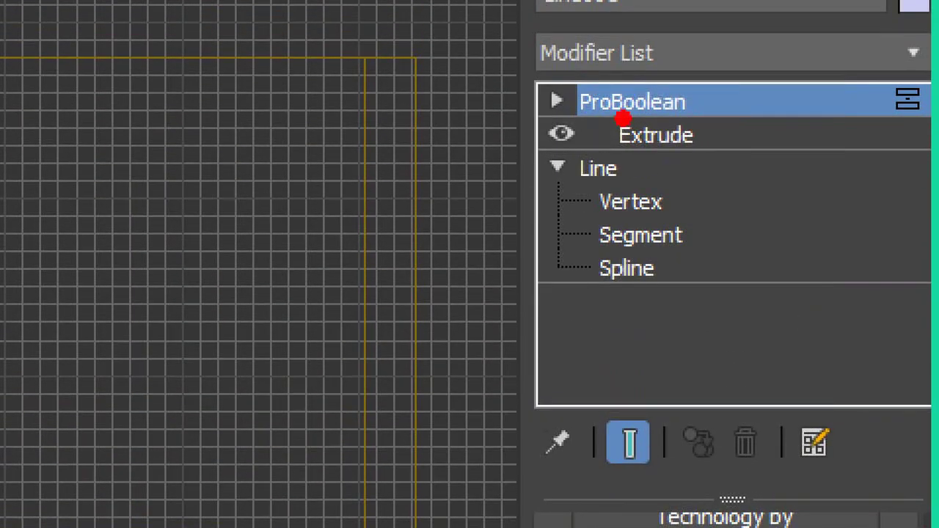
{"action": "left_click_drag", "start_coordinate": [523, 136], "coordinate": [767, 135]}
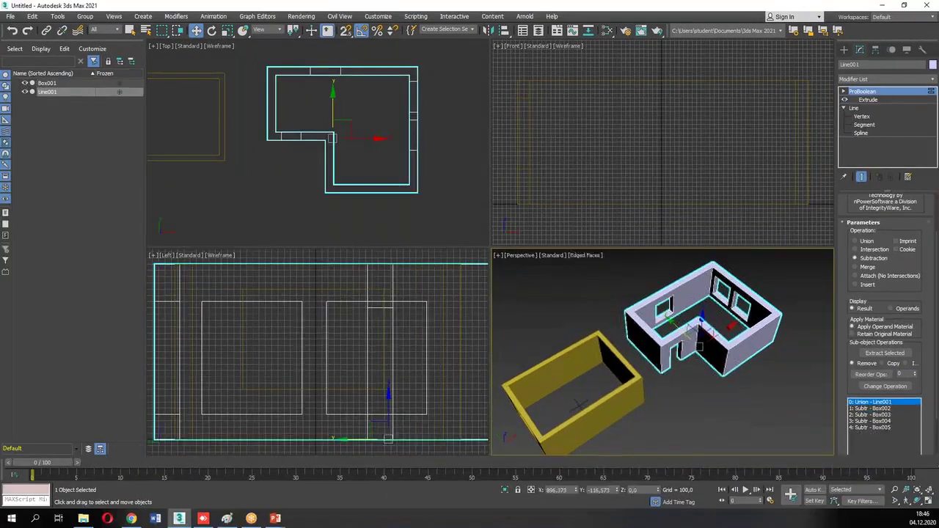
Examine both rooms in an enlarged Perspective view and circle them with temporary red annotations.
{"action": "left_click", "coordinate": [693, 429]}
{"action": "key", "text": "alt+w"}
{"action": "scroll", "coordinate": [686, 415], "scroll_direction": "down", "scroll_amount": 4}
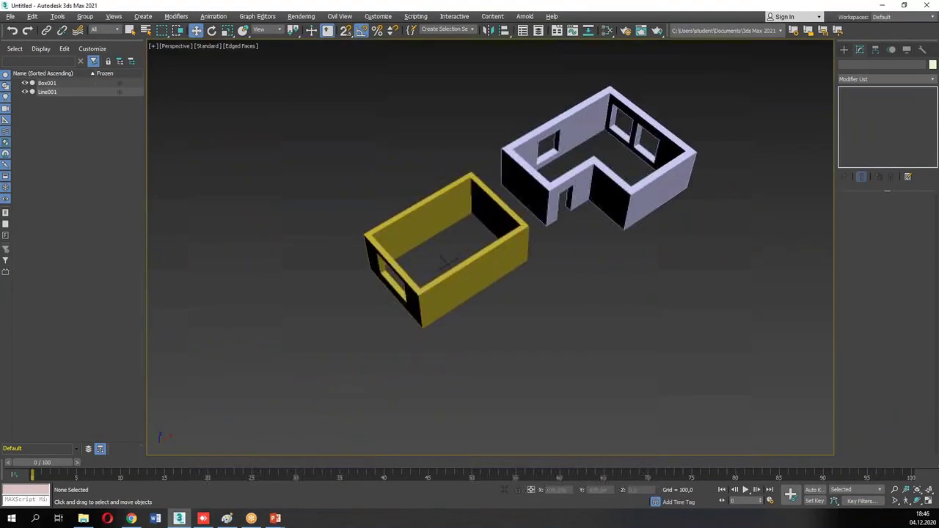
{"action": "mouse_move", "coordinate": [648, 268]}
{"action": "left_mouse_down"}
{"action": "mouse_move", "coordinate": [450, 115]}
{"action": "mouse_move", "coordinate": [314, 301]}
{"action": "left_mouse_up"}
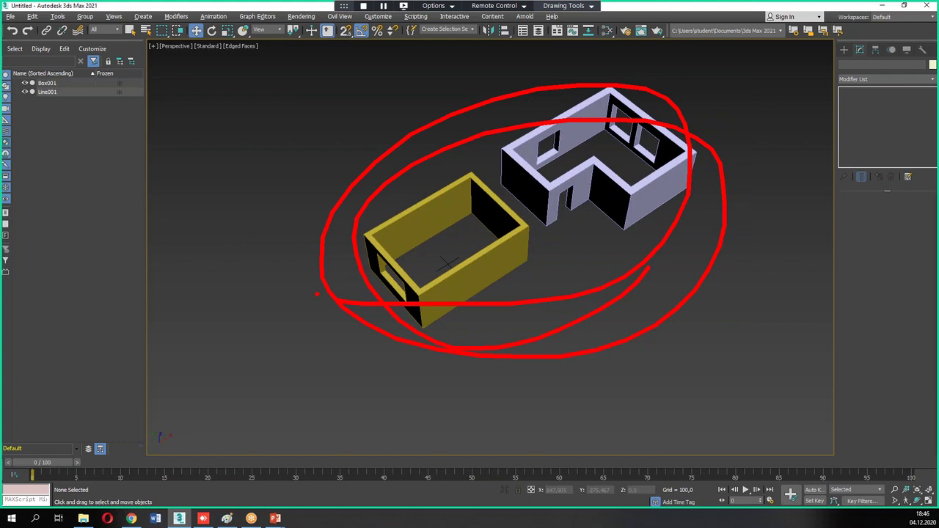
{"action": "key", "text": "Escape"}
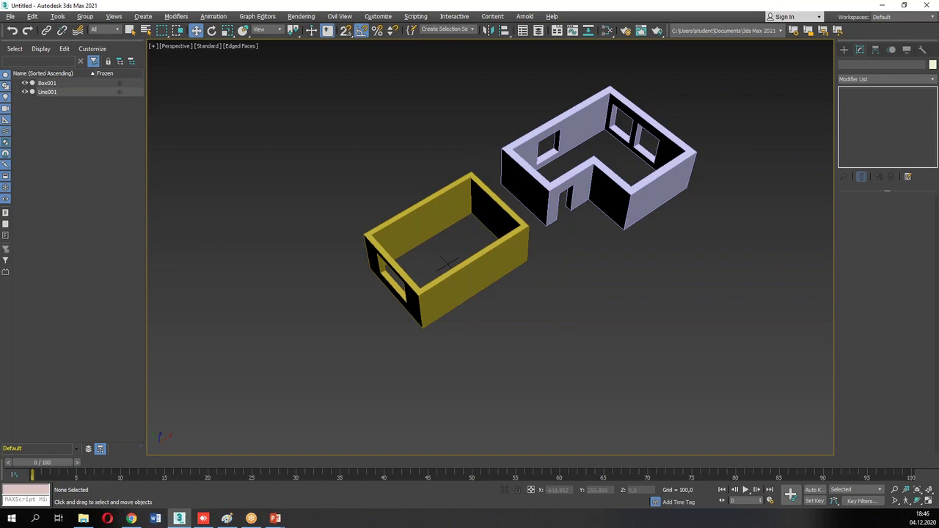
Switch to File Explorer and view room plan.jpg from the wall construction folder in the photo viewer.
{"action": "key", "text": "alt+Tab"}
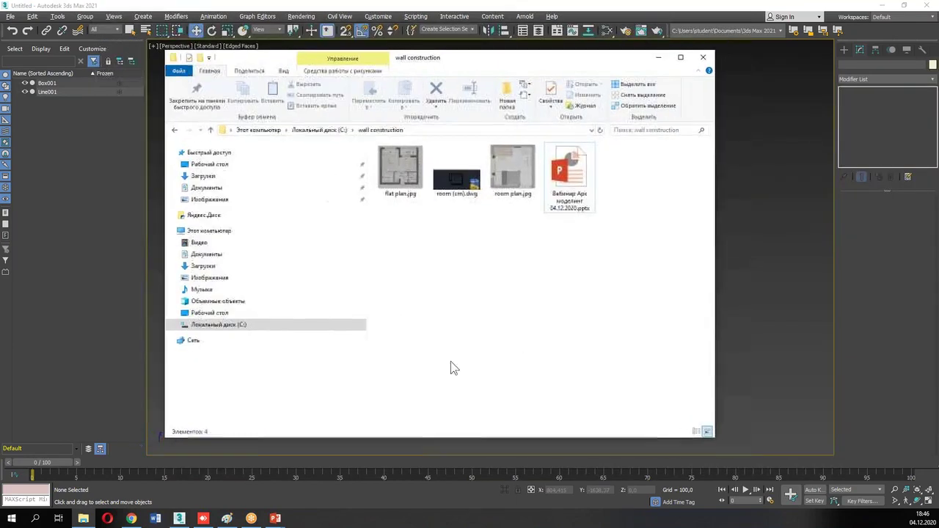
{"action": "left_click", "coordinate": [388, 162]}
{"action": "key", "text": "Right"}
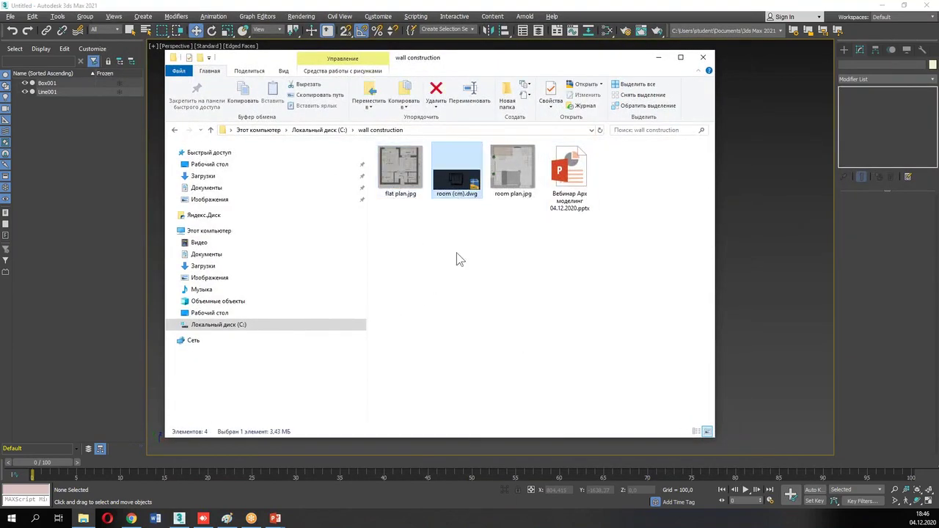
{"action": "left_click", "coordinate": [514, 176]}
{"action": "double_click", "coordinate": [515, 182]}
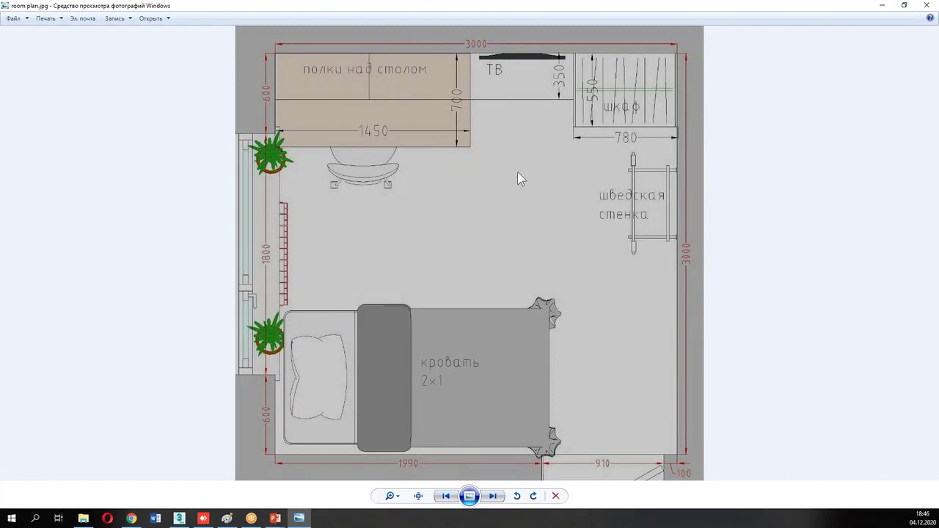
{"action": "key", "text": "Left"}
{"action": "key", "text": "Right"}
{"action": "left_click", "coordinate": [934, 6]}
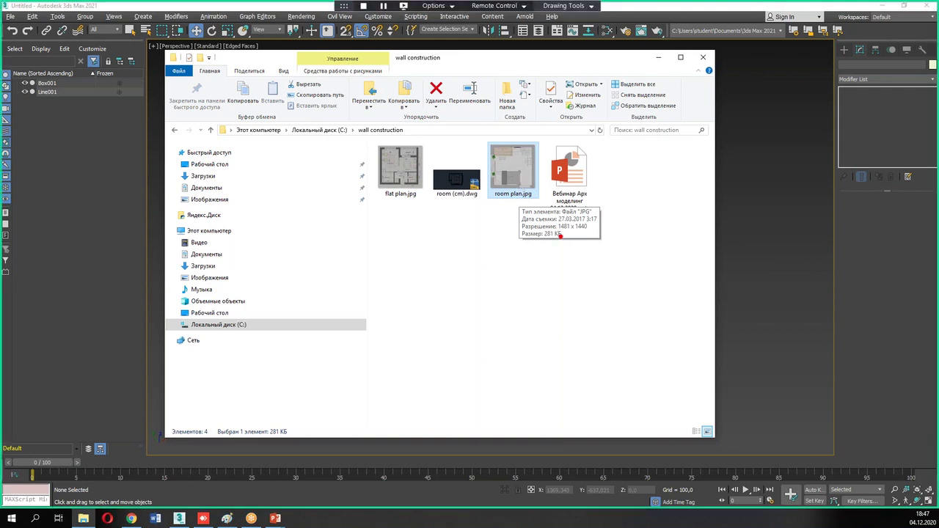
Mark the resolution of room plan.jpg with a temporary red annotation and return to 3ds Max.
{"action": "mouse_move", "coordinate": [551, 232]}
{"action": "left_mouse_down"}
{"action": "mouse_move", "coordinate": [603, 226]}
{"action": "mouse_move", "coordinate": [552, 218]}
{"action": "left_mouse_up"}
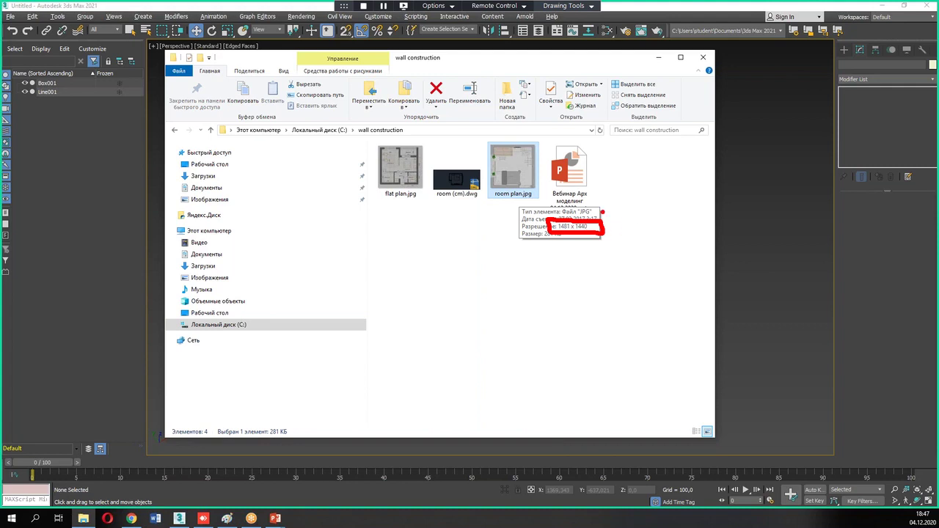
{"action": "key", "text": "Escape"}
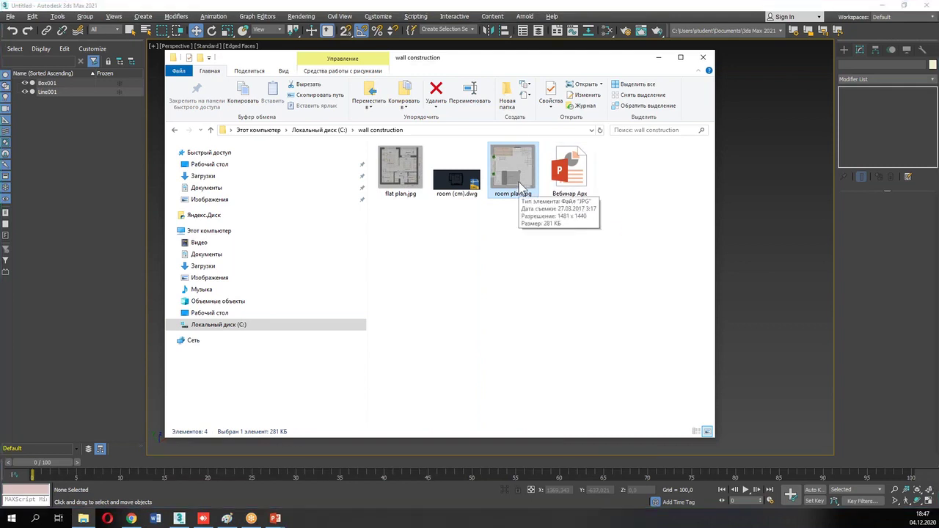
{"action": "left_click", "coordinate": [659, 58]}
Create a Standard Primitives Plane about 840 long and 854 wide below the two rooms in the Top view.
{"action": "left_click", "coordinate": [844, 49]}
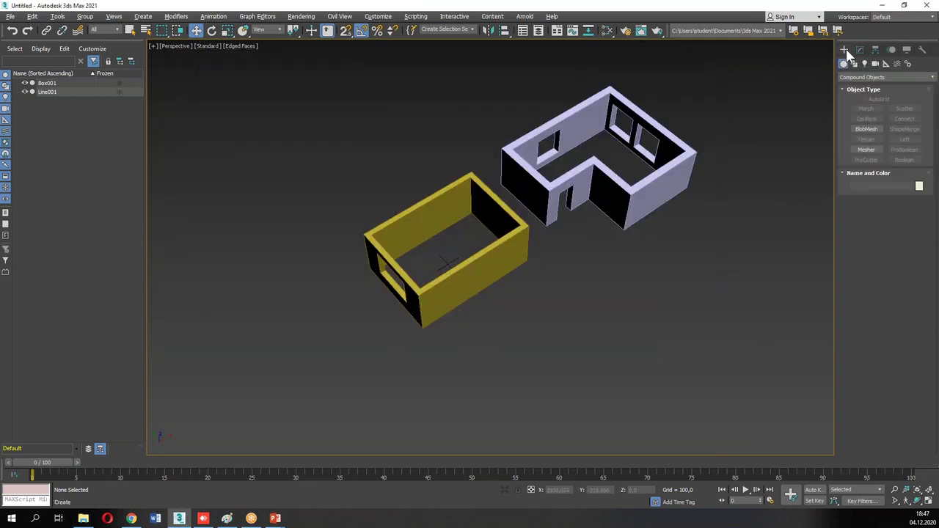
{"action": "left_click", "coordinate": [849, 77]}
{"action": "left_click", "coordinate": [855, 86]}
{"action": "left_click", "coordinate": [902, 150]}
{"action": "middle_click_drag", "start_coordinate": [722, 322], "coordinate": [698, 248]}
{"action": "left_click_drag", "start_coordinate": [588, 199], "coordinate": [575, 413]}
{"action": "key", "text": "alt+w"}
{"action": "middle_click", "coordinate": [382, 182]}
{"action": "key", "text": "alt+w"}
{"action": "middle_click_drag", "start_coordinate": [370, 188], "coordinate": [462, 101]}
{"action": "scroll", "coordinate": [463, 102], "scroll_direction": "down", "scroll_amount": 3}
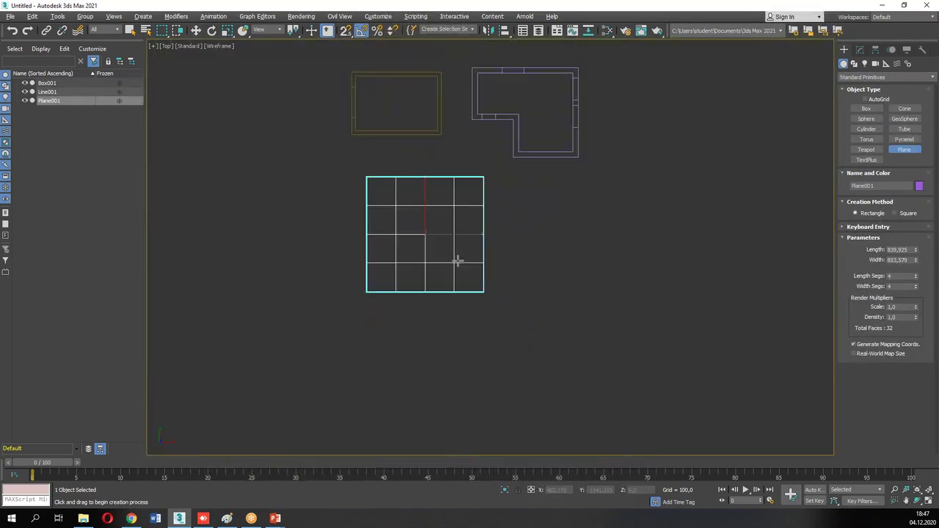
Reduce the plane's length and width segments to 1 each and show its modifiable parameters.
{"action": "right_click", "coordinate": [917, 276]}
{"action": "right_click", "coordinate": [916, 288]}
{"action": "left_click", "coordinate": [859, 50]}
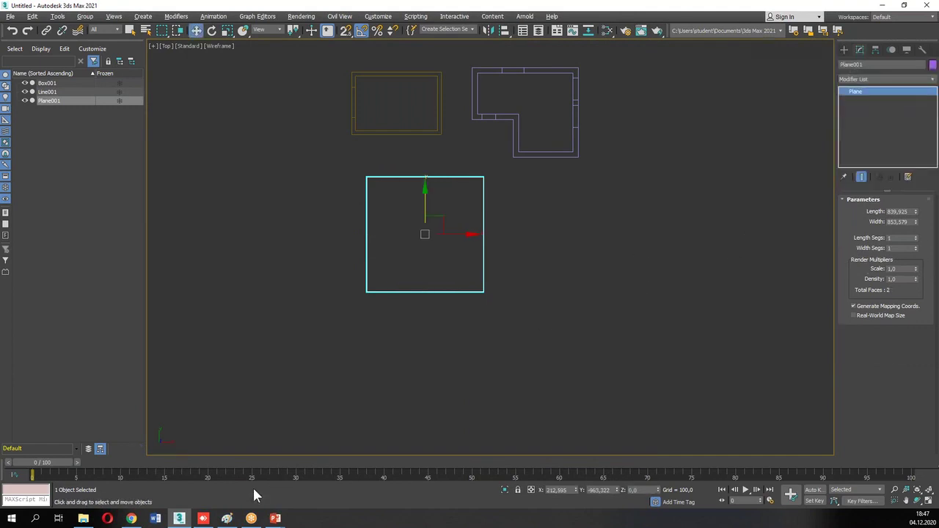
Switch to File Explorer, inspect the pixel width and height in room plan.jpg's detailed properties, and underline the height with an annotation.
{"action": "left_click", "coordinate": [83, 518]}
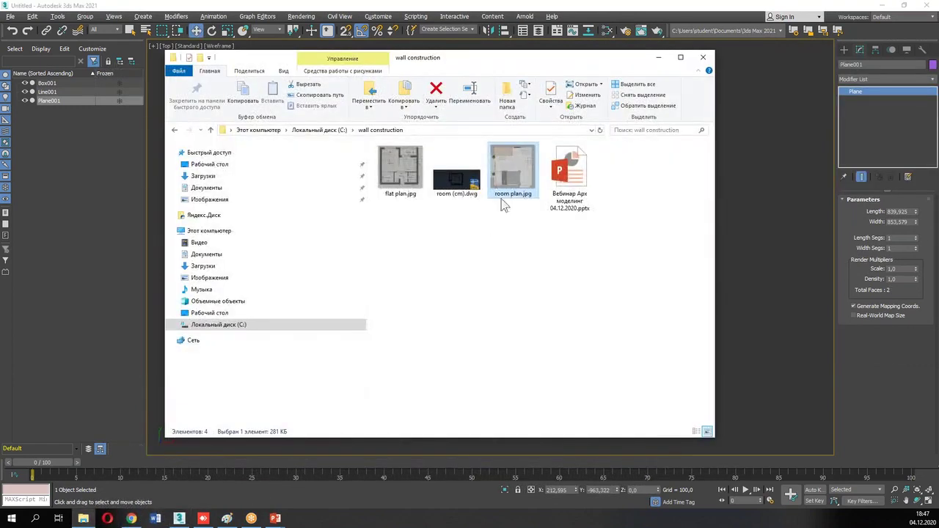
{"action": "right_click", "coordinate": [510, 175]}
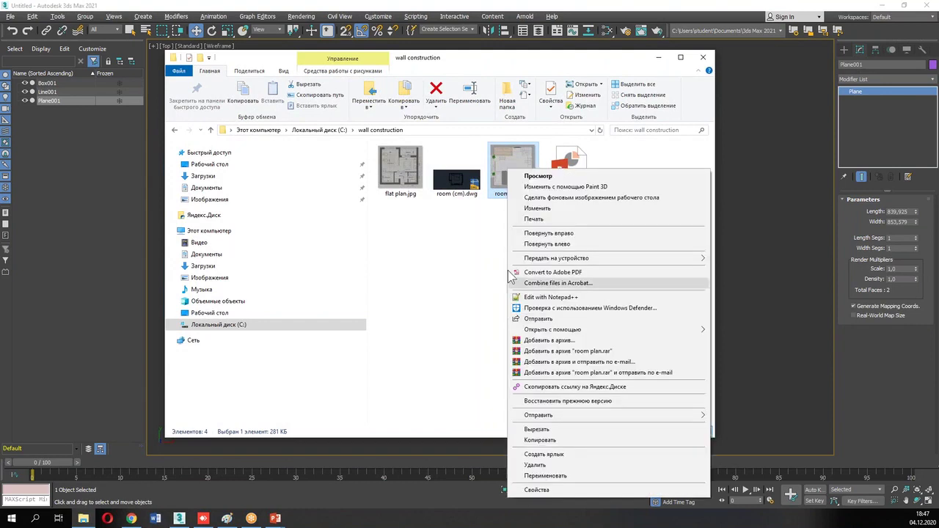
{"action": "left_click", "coordinate": [540, 493]}
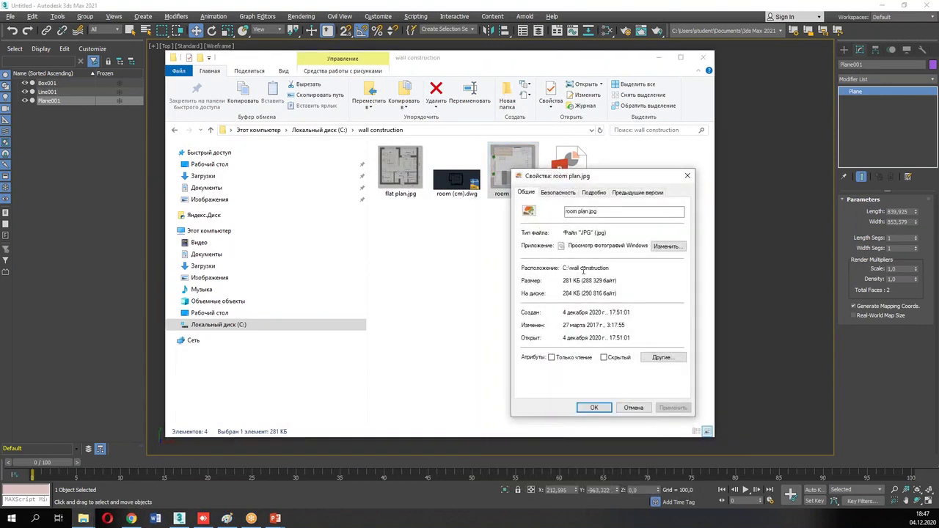
{"action": "left_click", "coordinate": [595, 193]}
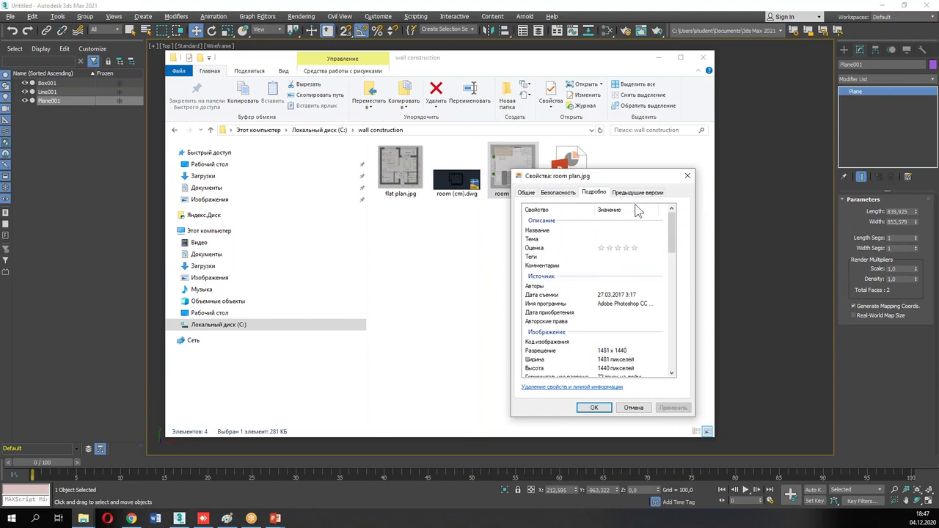
{"action": "left_click", "coordinate": [556, 193]}
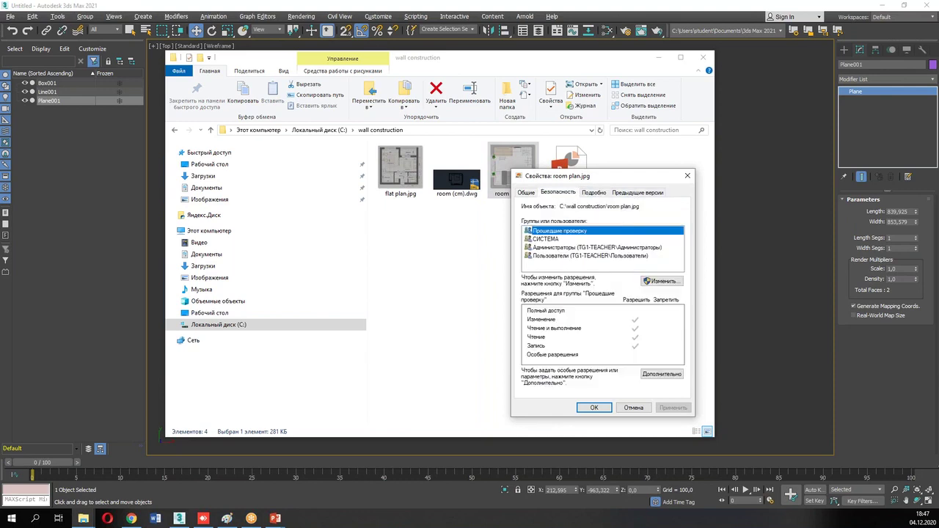
{"action": "left_click", "coordinate": [529, 193]}
{"action": "left_click", "coordinate": [594, 192]}
{"action": "scroll", "coordinate": [603, 294], "scroll_direction": "down", "scroll_amount": 5}
{"action": "mouse_move", "coordinate": [578, 260]}
{"action": "left_mouse_down"}
{"action": "mouse_move", "coordinate": [642, 254]}
{"action": "mouse_move", "coordinate": [584, 277]}
{"action": "left_mouse_up"}
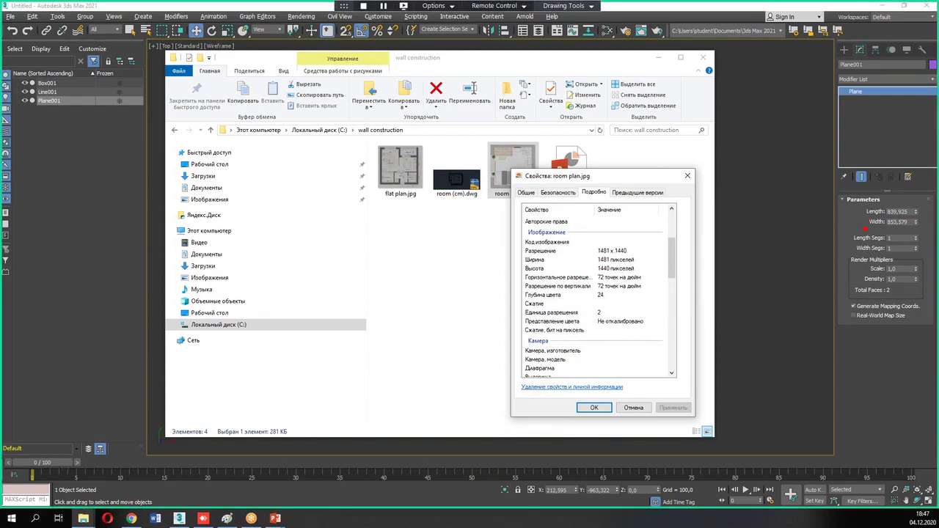
{"action": "left_click_drag", "start_coordinate": [603, 272], "coordinate": [656, 273]}
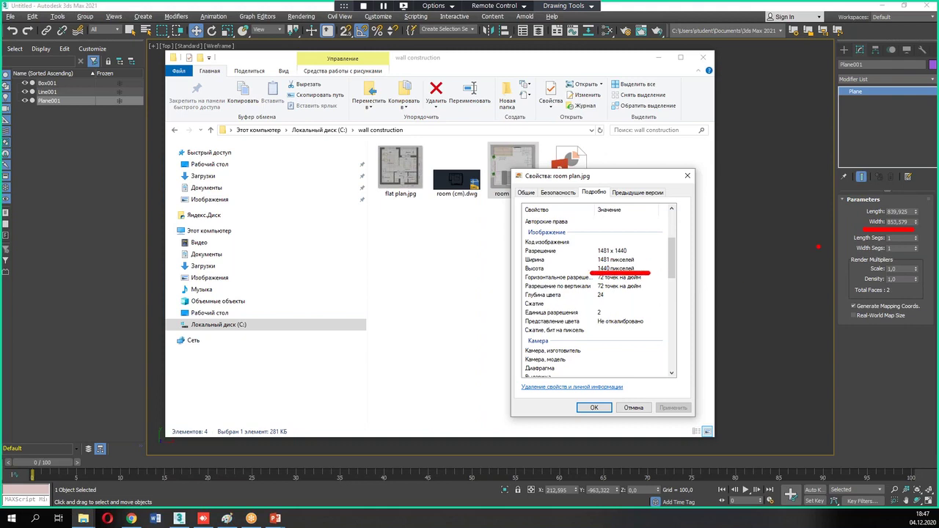
Set the plane's length to 1440 and width to 1481, and move it down clear of the two rooms.
{"action": "left_click", "coordinate": [910, 211]}
{"action": "left_click_drag", "start_coordinate": [915, 213], "coordinate": [915, 221]}
{"action": "type", "text": "1140"}
{"action": "key", "text": "Return"}
{"action": "type", "text": "1440"}
{"action": "key", "text": "Return"}
{"action": "key", "text": "Tab"}
{"action": "type", "text": "14"}
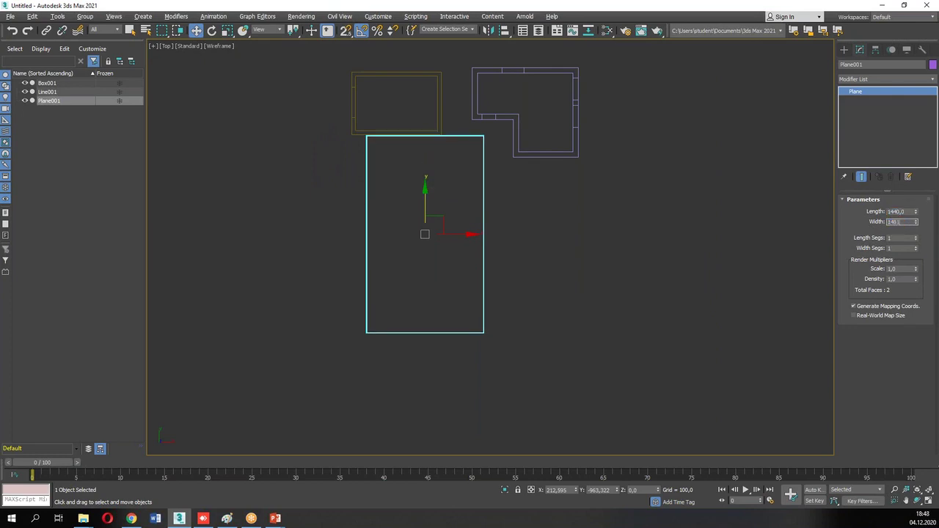
{"action": "type", "text": "81"}
{"action": "key", "text": "Return"}
{"action": "left_click_drag", "start_coordinate": [445, 223], "coordinate": [463, 269]}
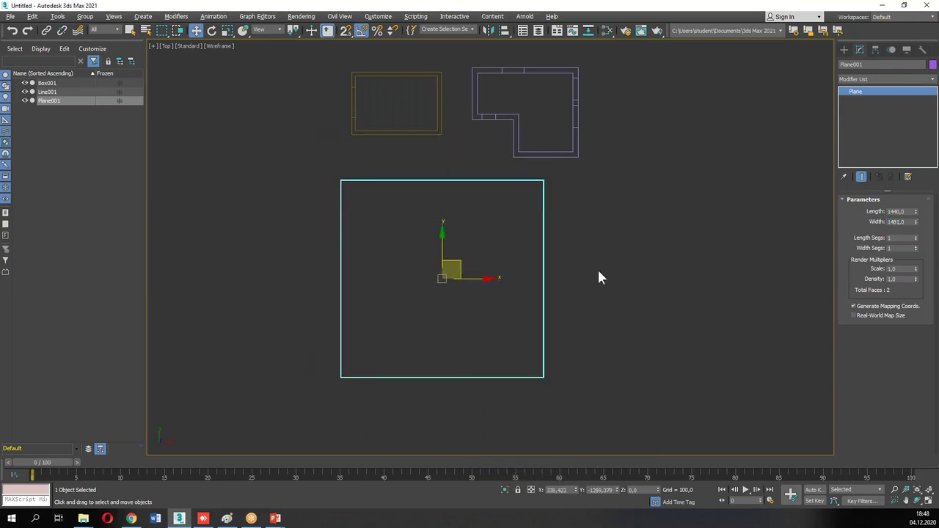
Mark the plane's two side directions in the Perspective view with temporary red arrows.
{"action": "key", "text": "alt+w"}
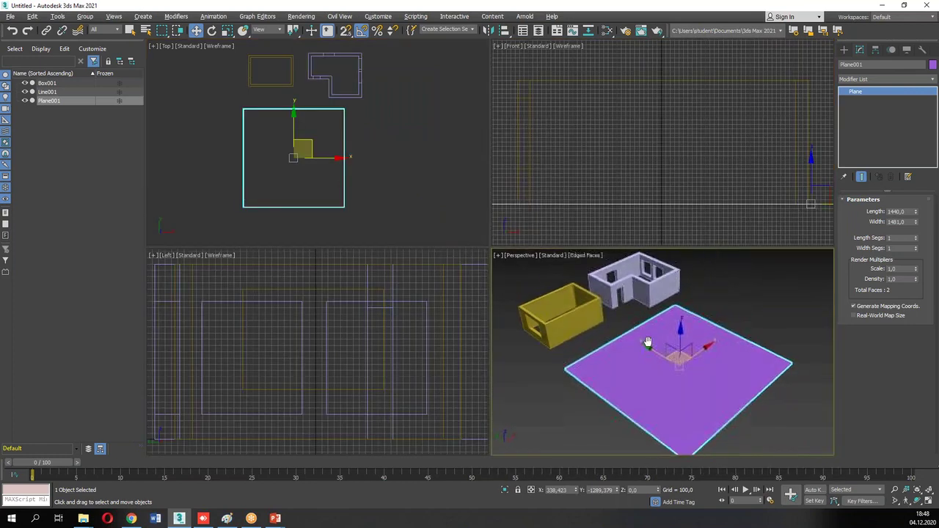
{"action": "mouse_move", "coordinate": [608, 360]}
{"action": "left_mouse_down"}
{"action": "mouse_move", "coordinate": [615, 350]}
{"action": "mouse_move", "coordinate": [724, 427]}
{"action": "mouse_move", "coordinate": [725, 412]}
{"action": "left_mouse_up"}
{"action": "mouse_move", "coordinate": [714, 335]}
{"action": "left_mouse_down"}
{"action": "mouse_move", "coordinate": [740, 338]}
{"action": "mouse_move", "coordinate": [643, 424]}
{"action": "left_mouse_up"}
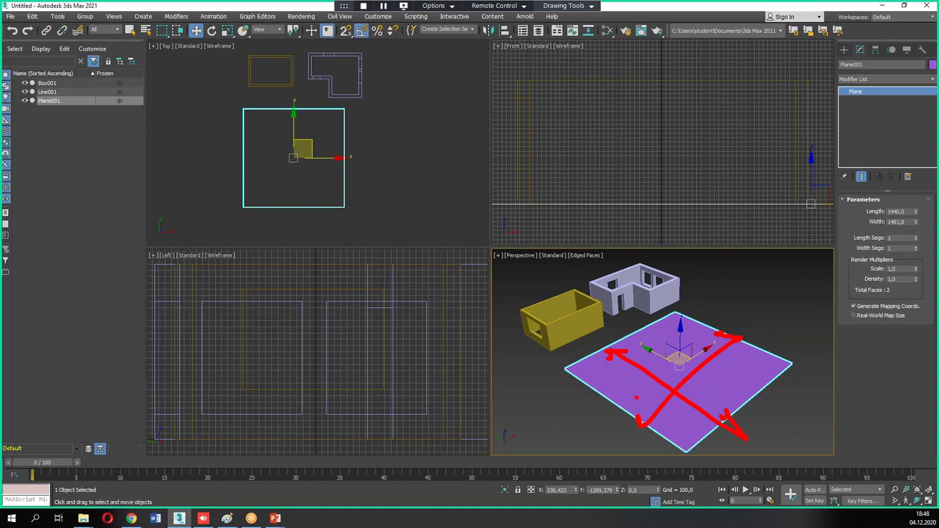
{"action": "key", "text": "Escape"}
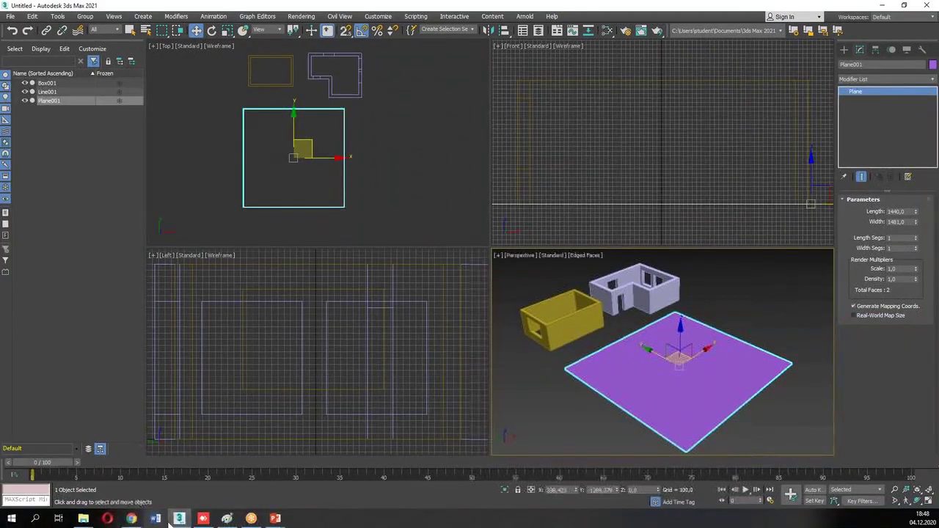
Apply room plan.jpg from the wall construction folder to the plane and inspect it in an enlarged Perspective view.
{"action": "left_click", "coordinate": [84, 518]}
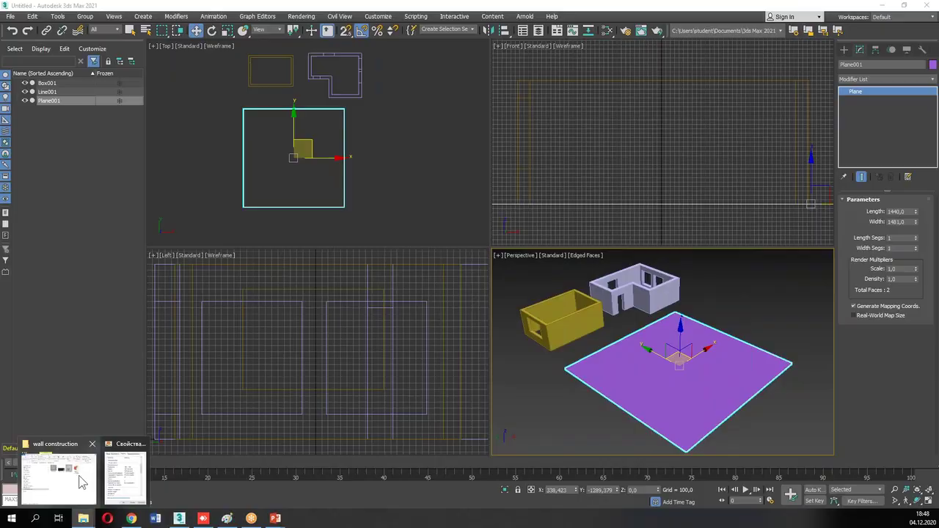
{"action": "left_click", "coordinate": [80, 481]}
{"action": "left_click_drag", "start_coordinate": [607, 66], "coordinate": [420, 69]}
{"action": "left_click_drag", "start_coordinate": [326, 173], "coordinate": [693, 412]}
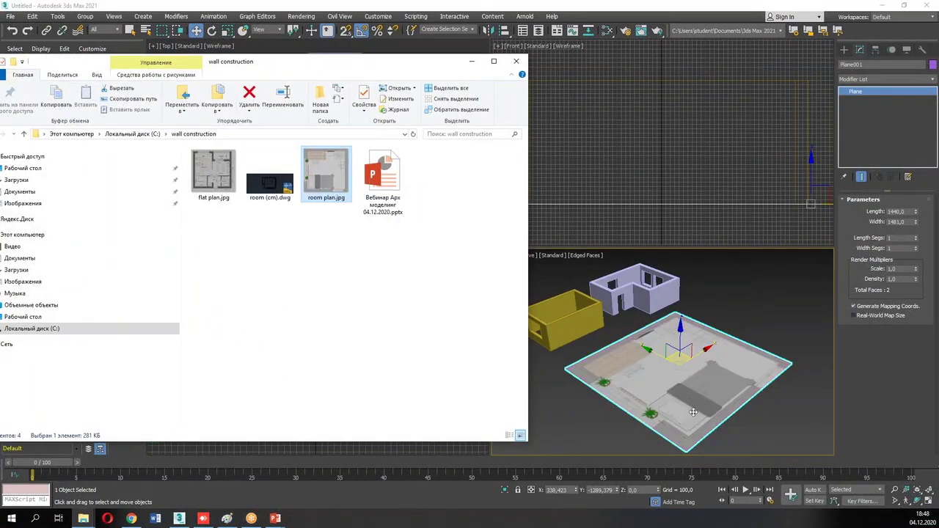
{"action": "left_click", "coordinate": [517, 61]}
{"action": "key", "text": "alt+w"}
{"action": "middle_click_drag", "start_coordinate": [701, 367], "coordinate": [648, 357], "text": "alt"}
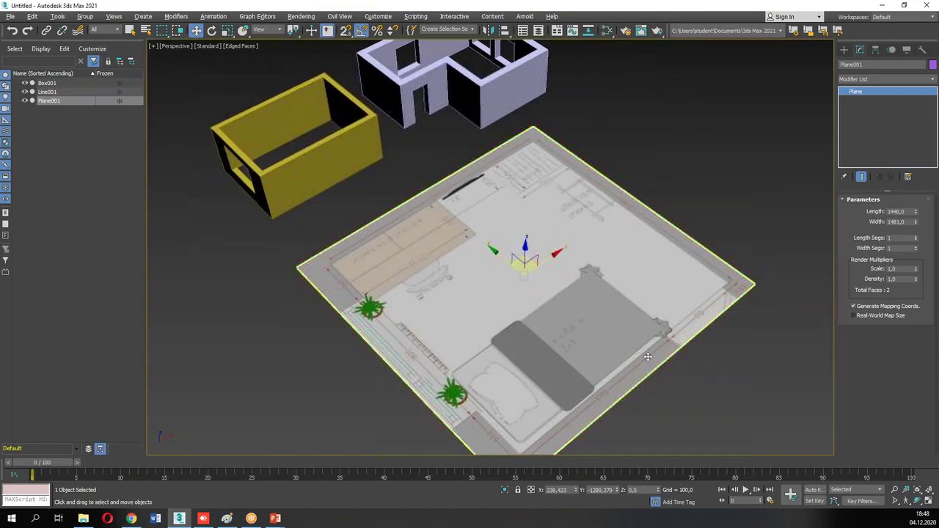
Switch the Top view to Default Shading and enlarge it on the floor plan plane.
{"action": "key", "text": "alt+w"}
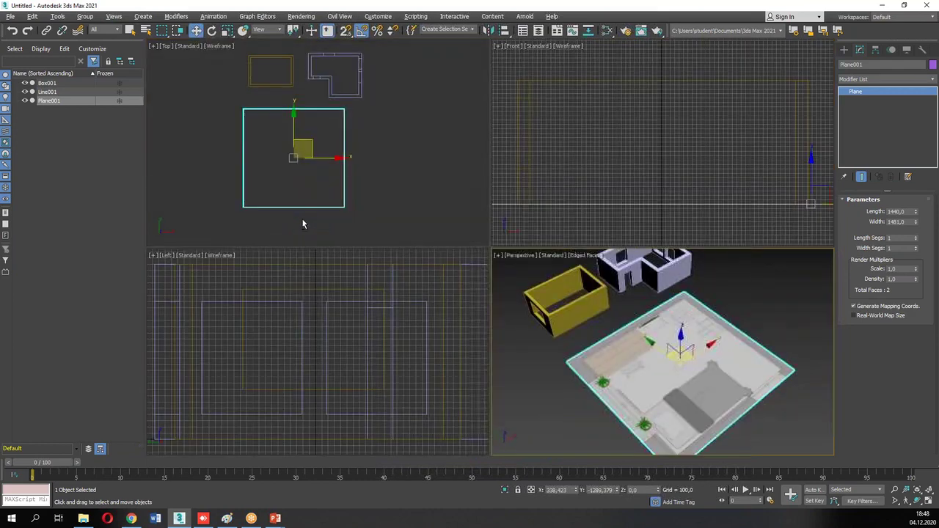
{"action": "mouse_move", "coordinate": [285, 204]}
{"action": "middle_mouse_down"}
{"action": "mouse_move", "coordinate": [308, 204]}
{"action": "mouse_move", "coordinate": [312, 193]}
{"action": "middle_mouse_up"}
{"action": "key", "text": "F3"}
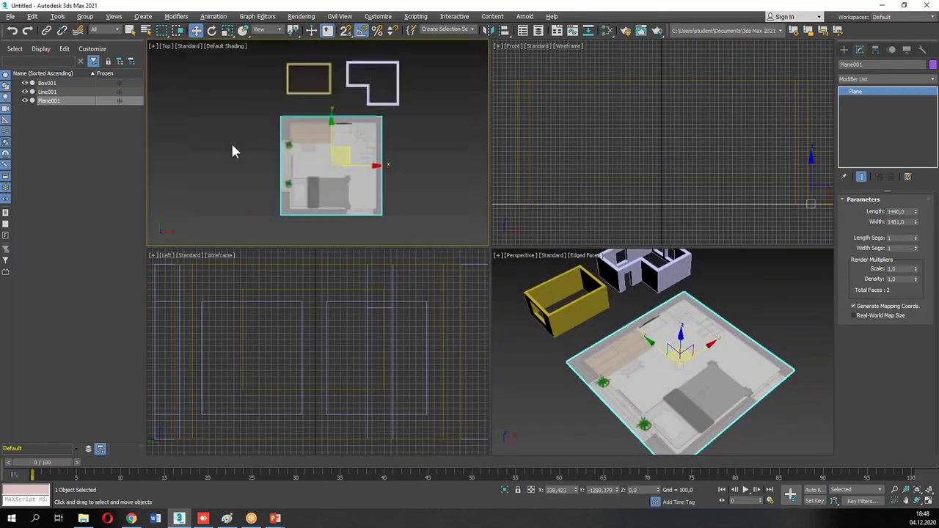
{"action": "key", "text": "alt+w"}
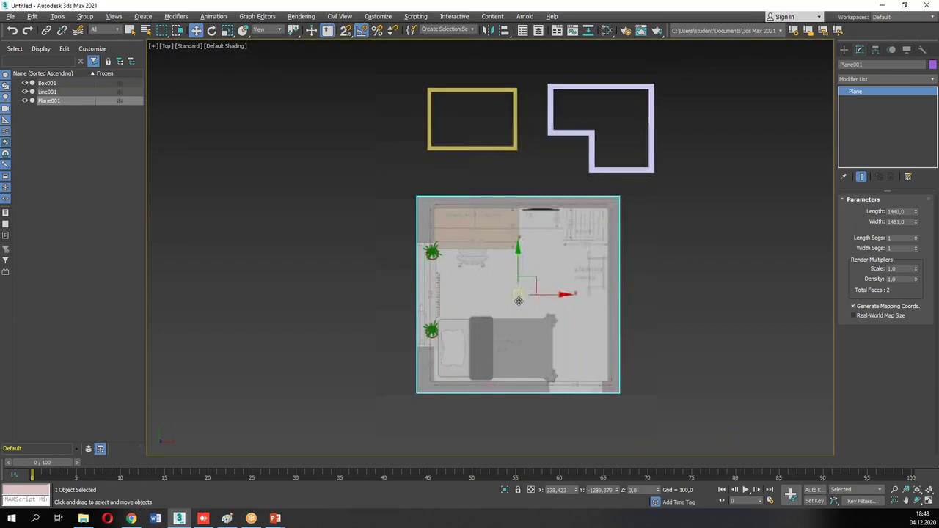
{"action": "scroll", "coordinate": [517, 298], "scroll_direction": "up", "scroll_amount": 2}
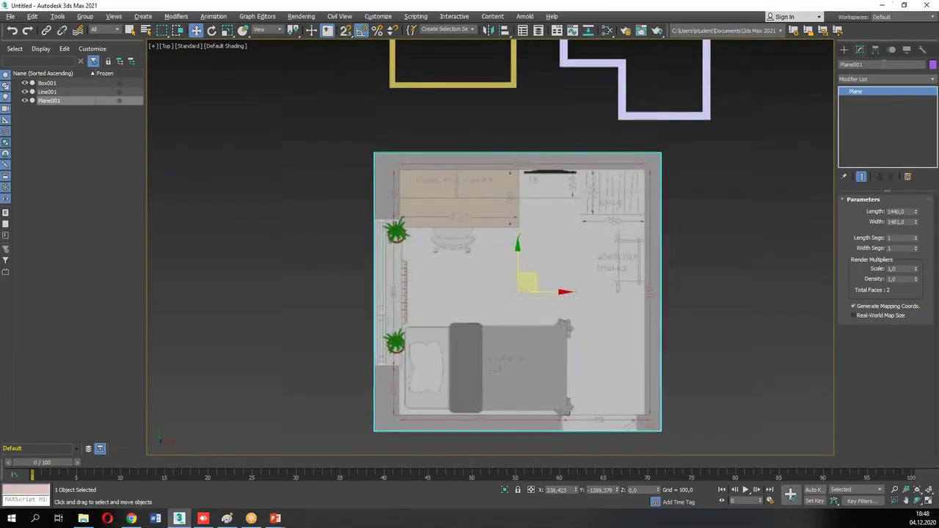
Create a thin horizontal box about 770 wide, 35 long and 137 high just above the floor plan plane.
{"action": "left_click", "coordinate": [845, 52]}
{"action": "left_click", "coordinate": [871, 110]}
{"action": "left_click_drag", "start_coordinate": [443, 119], "coordinate": [592, 122]}
{"action": "left_click", "coordinate": [593, 107]}
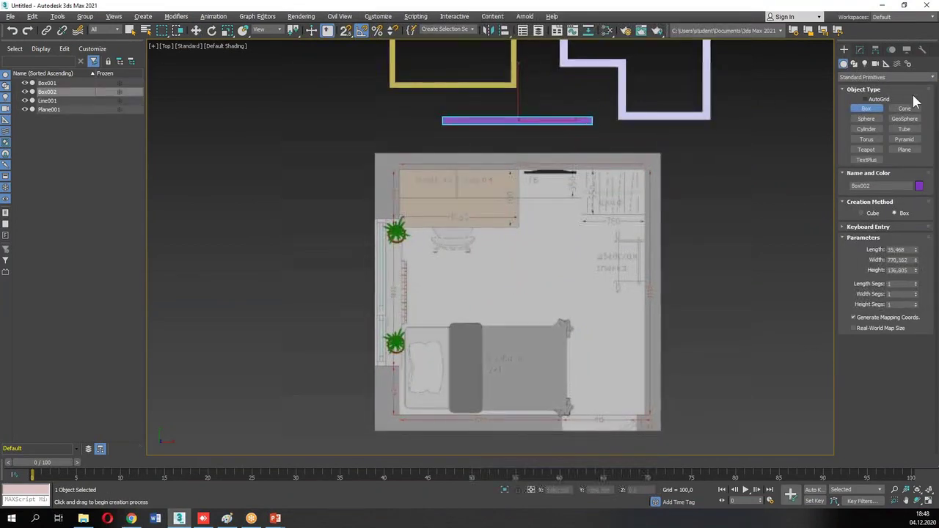
Set the thin box's width to 300.
{"action": "left_click", "coordinate": [860, 49]}
{"action": "mouse_move", "coordinate": [916, 224]}
{"action": "left_mouse_down"}
{"action": "mouse_move", "coordinate": [915, 242]}
{"action": "mouse_move", "coordinate": [915, 215]}
{"action": "left_mouse_up"}
{"action": "double_click", "coordinate": [909, 222]}
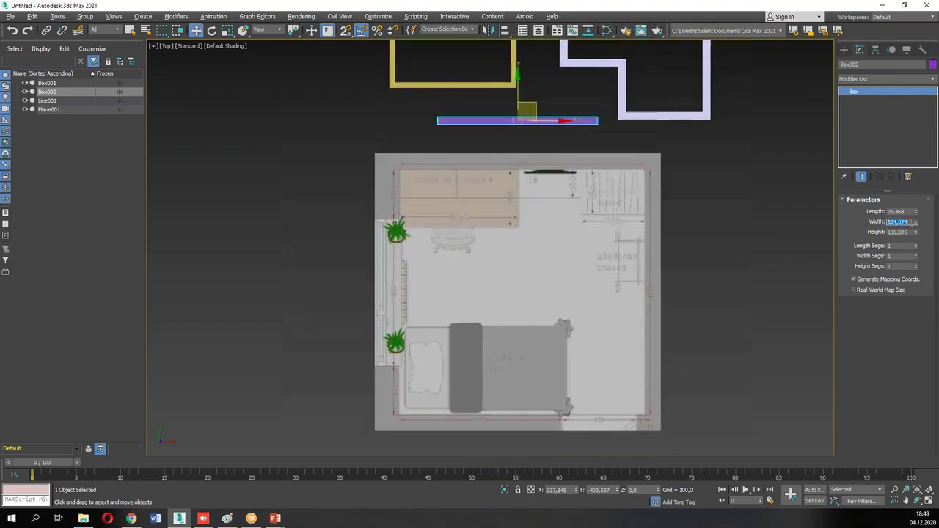
{"action": "key", "text": "Return"}
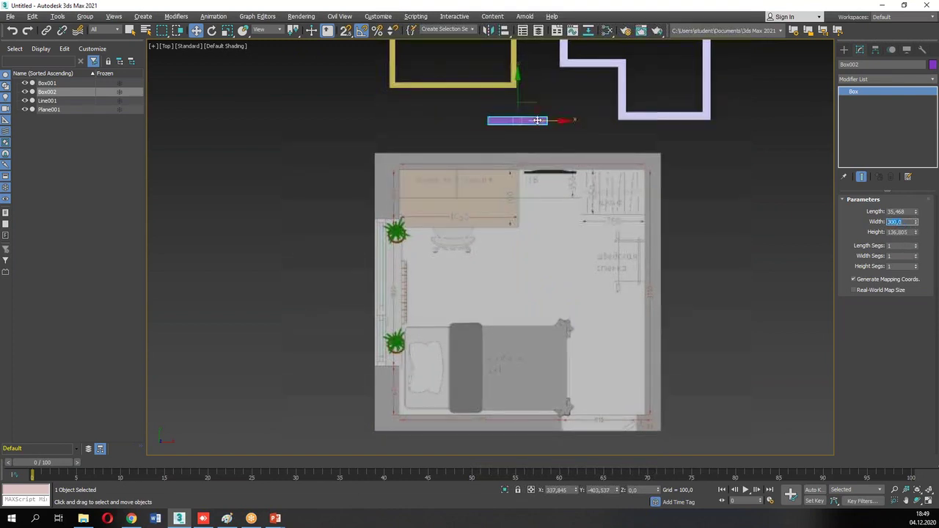
Mark the thin box's width and the plan's 3000 wall dimension with temporary red lines.
{"action": "scroll", "coordinate": [538, 120], "scroll_direction": "up", "scroll_amount": 4}
{"action": "mouse_move", "coordinate": [428, 147]}
{"action": "left_mouse_down"}
{"action": "mouse_move", "coordinate": [446, 117]}
{"action": "mouse_move", "coordinate": [544, 132]}
{"action": "left_mouse_up"}
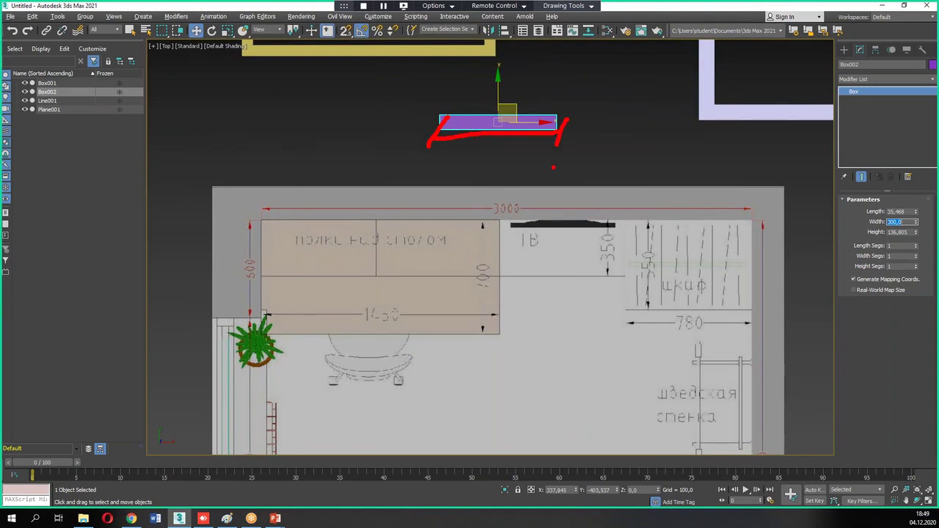
{"action": "mouse_move", "coordinate": [251, 223]}
{"action": "left_mouse_down"}
{"action": "mouse_move", "coordinate": [675, 216]}
{"action": "mouse_move", "coordinate": [745, 252]}
{"action": "left_mouse_up"}
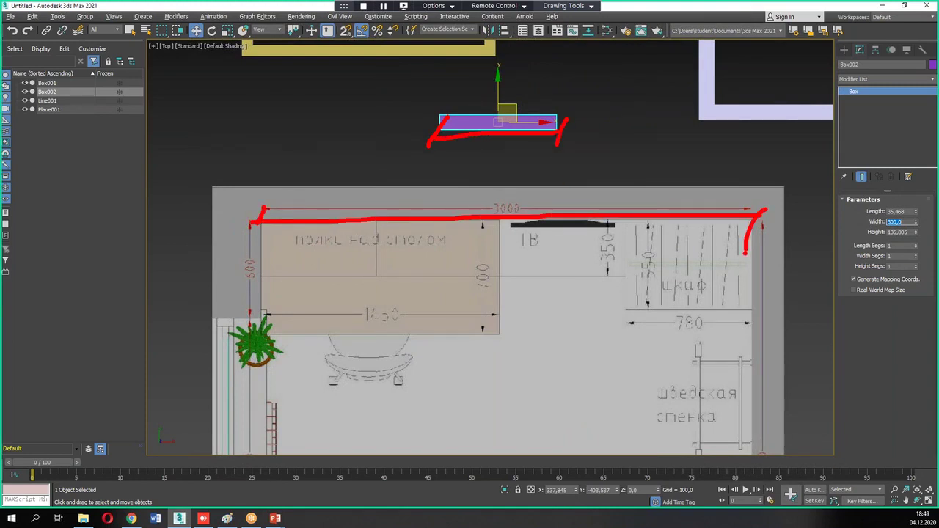
{"action": "key", "text": "Escape"}
Scale the floor plan plane down uniformly and move it up toward the thin box.
{"action": "scroll", "coordinate": [554, 314], "scroll_direction": "down", "scroll_amount": 4}
{"action": "left_click", "coordinate": [553, 314]}
{"action": "middle_click_drag", "start_coordinate": [554, 314], "coordinate": [522, 211]}
{"action": "left_click", "coordinate": [215, 29]}
{"action": "left_click_drag", "start_coordinate": [523, 295], "coordinate": [540, 406]}
{"action": "key", "text": "w"}
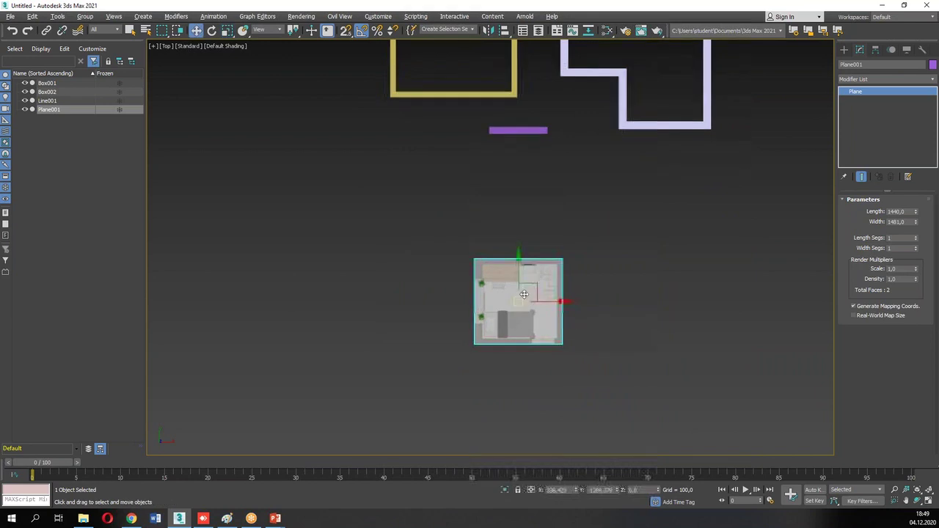
{"action": "left_click_drag", "start_coordinate": [527, 282], "coordinate": [527, 151]}
Fine-tune the plane's uniform scale and position so the plan's 3000 wall dimension matches the 300-wide box.
{"action": "scroll", "coordinate": [527, 151], "scroll_direction": "up", "scroll_amount": 2}
{"action": "scroll", "coordinate": [527, 151], "scroll_direction": "up", "scroll_amount": 3}
{"action": "middle_click_drag", "start_coordinate": [527, 151], "coordinate": [533, 311]}
{"action": "key", "text": "r"}
{"action": "left_click_drag", "start_coordinate": [519, 359], "coordinate": [531, 273]}
{"action": "key", "text": "w"}
{"action": "scroll", "coordinate": [484, 180], "scroll_direction": "up", "scroll_amount": 2}
{"action": "key", "text": "r"}
{"action": "left_click_drag", "start_coordinate": [531, 328], "coordinate": [530, 327]}
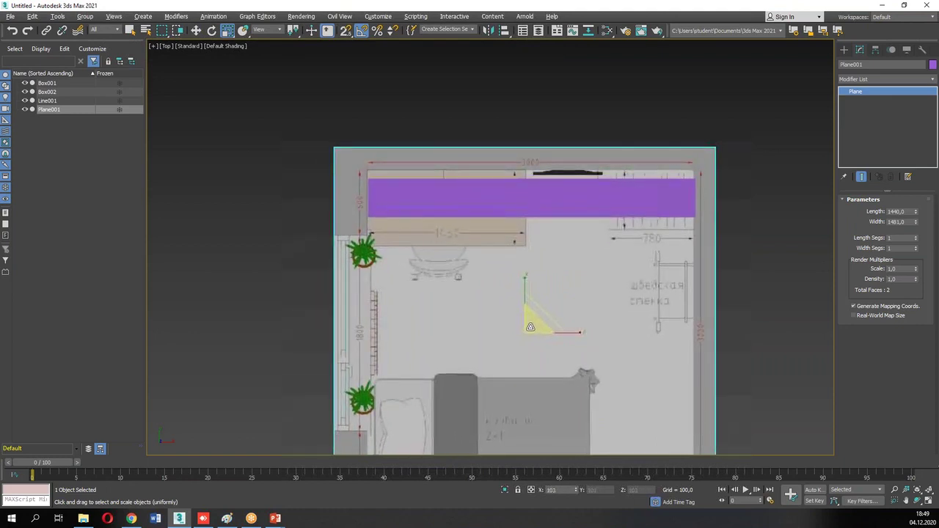
{"action": "key", "text": "w"}
{"action": "left_click_drag", "start_coordinate": [557, 334], "coordinate": [557, 337]}
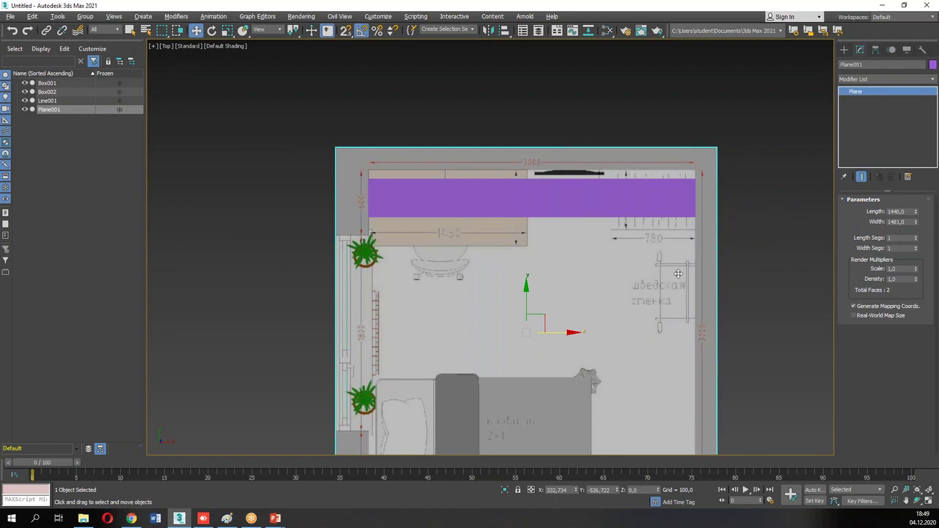
Highlight the aligned box edge and the 3000 dimension line with temporary red strokes.
{"action": "left_click", "coordinate": [784, 198]}
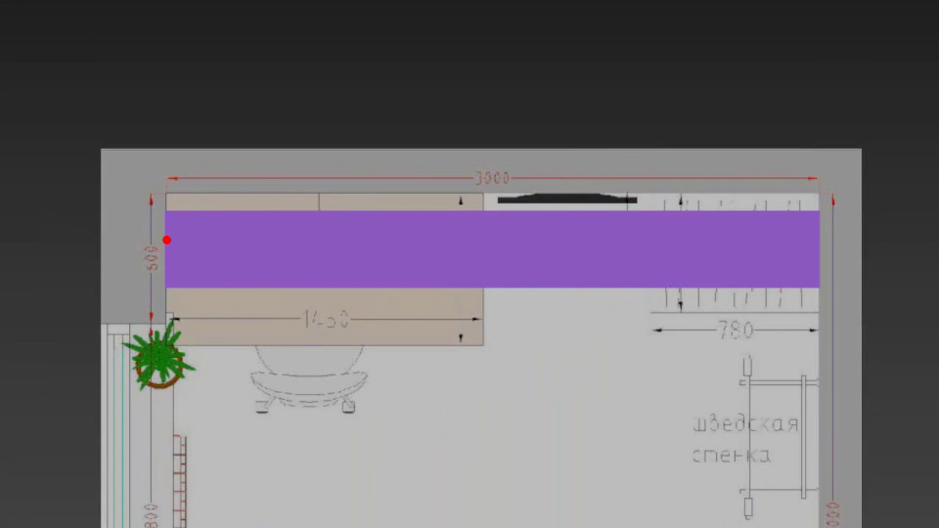
{"action": "mouse_move", "coordinate": [167, 240]}
{"action": "left_mouse_down"}
{"action": "mouse_move", "coordinate": [154, 257]}
{"action": "mouse_move", "coordinate": [766, 269]}
{"action": "mouse_move", "coordinate": [851, 261]}
{"action": "left_mouse_up"}
{"action": "mouse_move", "coordinate": [815, 167]}
{"action": "left_mouse_down"}
{"action": "mouse_move", "coordinate": [814, 195]}
{"action": "mouse_move", "coordinate": [199, 178]}
{"action": "mouse_move", "coordinate": [161, 209]}
{"action": "left_mouse_up"}
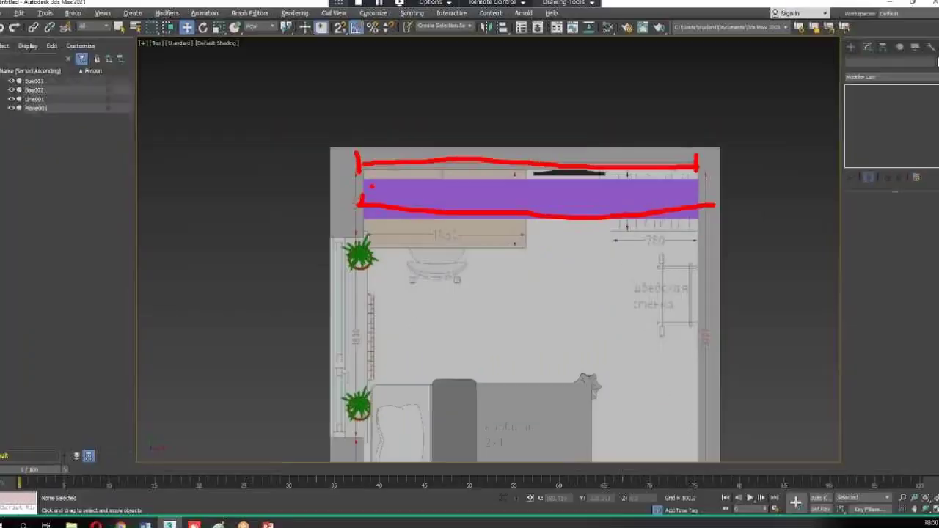
Delete the thin reference box and move the scaled floor plan plane to the open space below the yellow room.
{"action": "left_click", "coordinate": [535, 212]}
{"action": "key", "text": "Delete"}
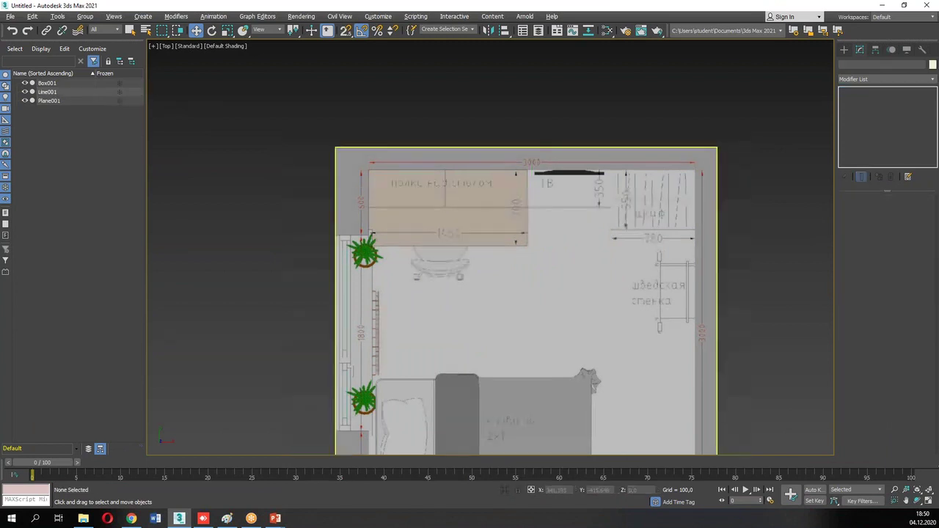
{"action": "scroll", "coordinate": [535, 217], "scroll_direction": "down", "scroll_amount": 3}
{"action": "left_click", "coordinate": [554, 281]}
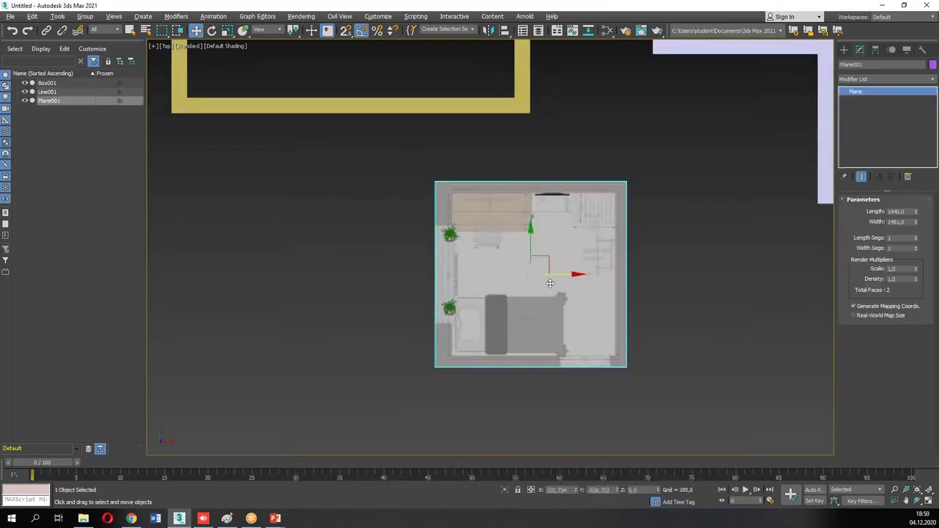
{"action": "middle_click_drag", "start_coordinate": [553, 282], "coordinate": [605, 282]}
{"action": "left_click_drag", "start_coordinate": [598, 261], "coordinate": [371, 253]}
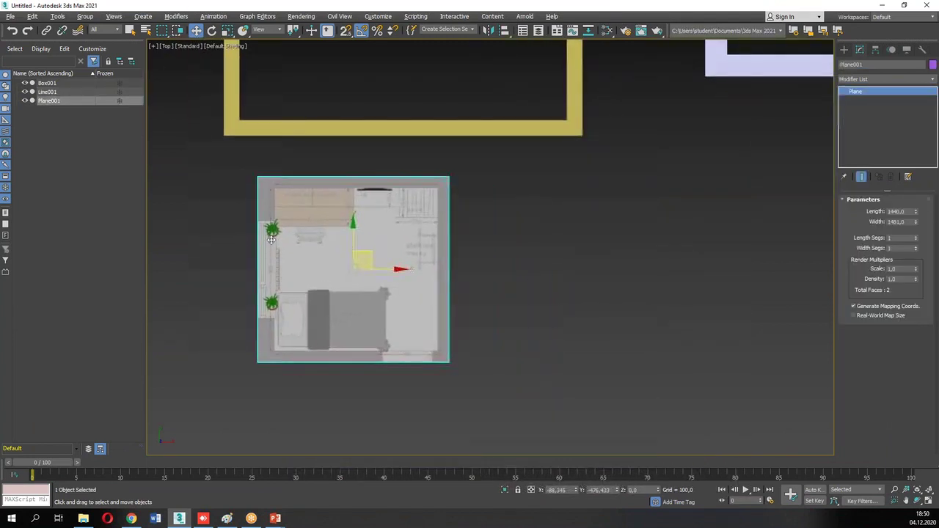
Trace the room's inner wall outline with a closed straight Line spline, adding vertices at the door and window edges.
{"action": "scroll", "coordinate": [263, 234], "scroll_direction": "up", "scroll_amount": 2}
{"action": "middle_click_drag", "start_coordinate": [270, 227], "coordinate": [325, 178]}
{"action": "scroll", "coordinate": [327, 196], "scroll_direction": "up", "scroll_amount": 2}
{"action": "left_click", "coordinate": [844, 49]}
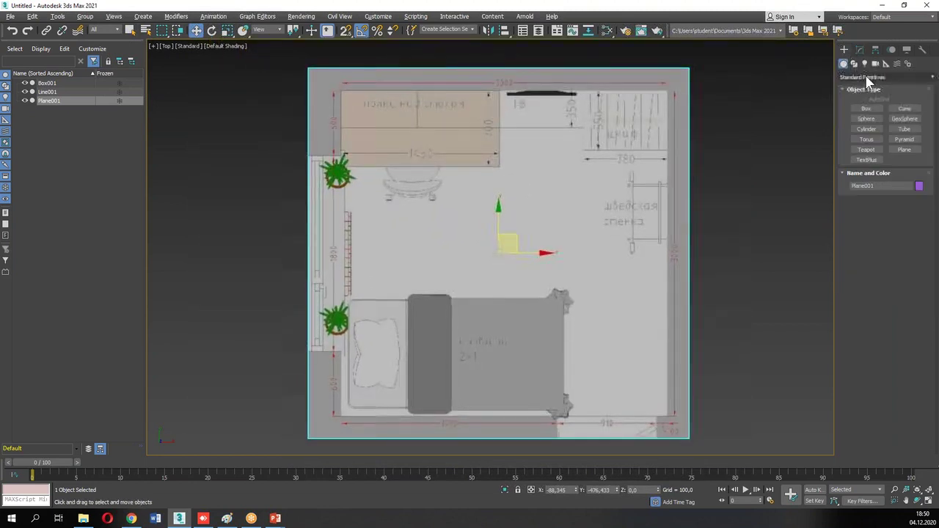
{"action": "left_click", "coordinate": [854, 64]}
{"action": "left_click", "coordinate": [866, 116]}
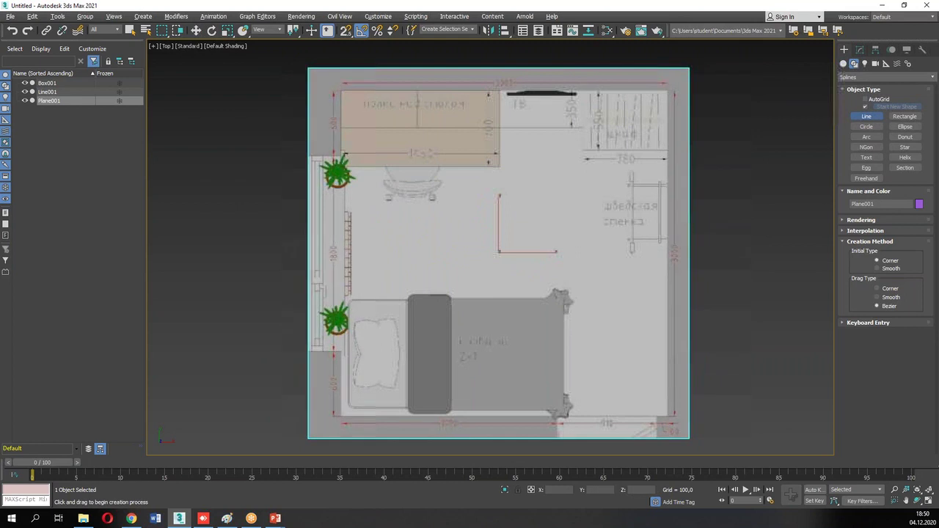
{"action": "left_click", "coordinate": [339, 90]}
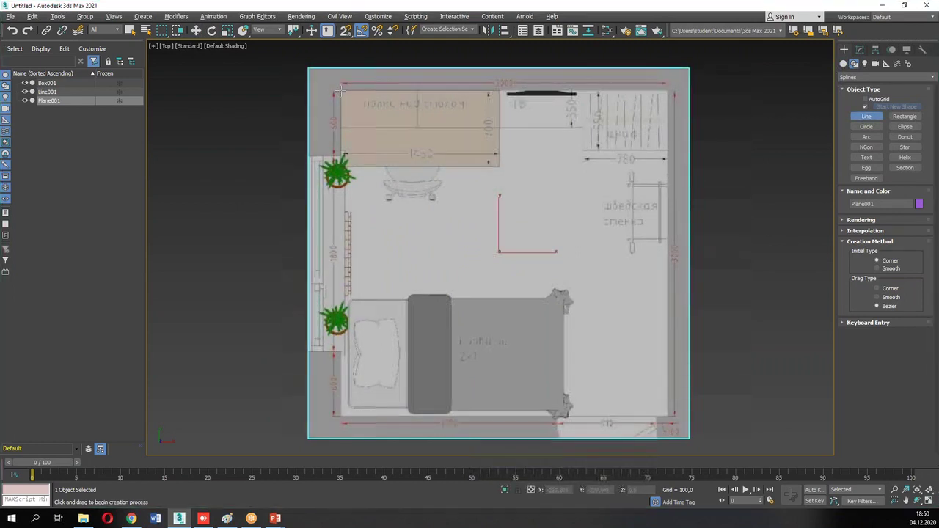
{"action": "left_click", "coordinate": [339, 90]}
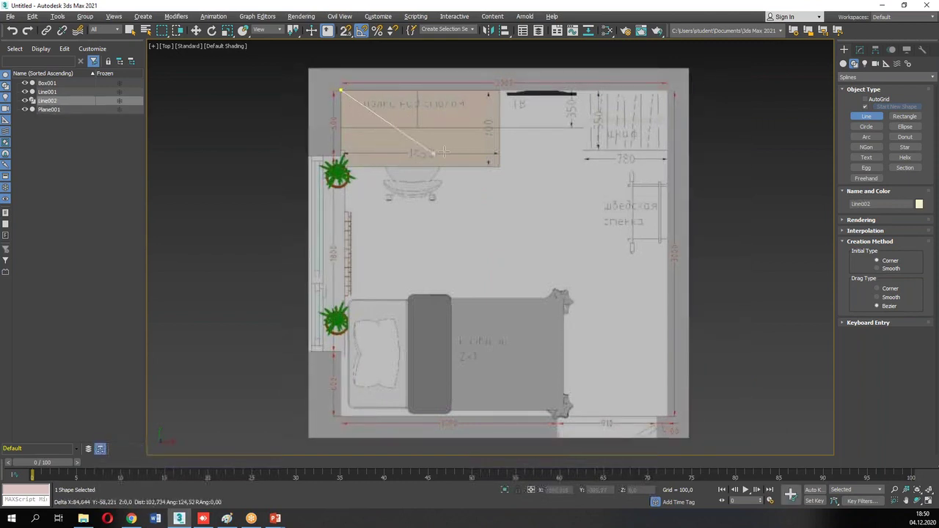
{"action": "left_click", "coordinate": [667, 91]}
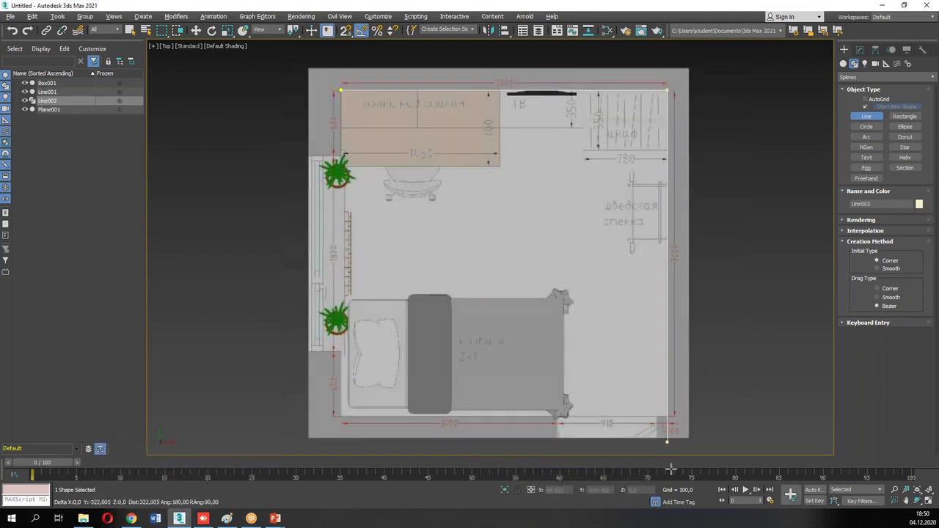
{"action": "left_click", "coordinate": [668, 416]}
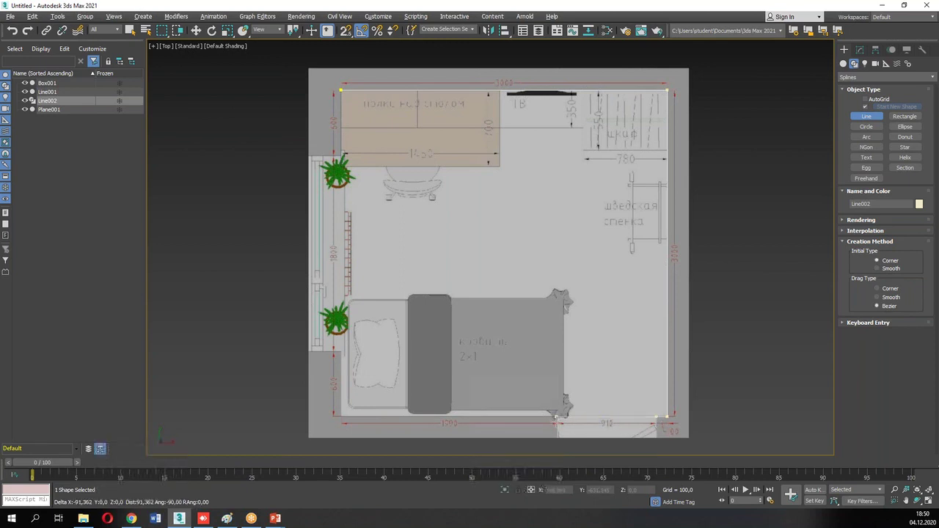
{"action": "left_click", "coordinate": [340, 416]}
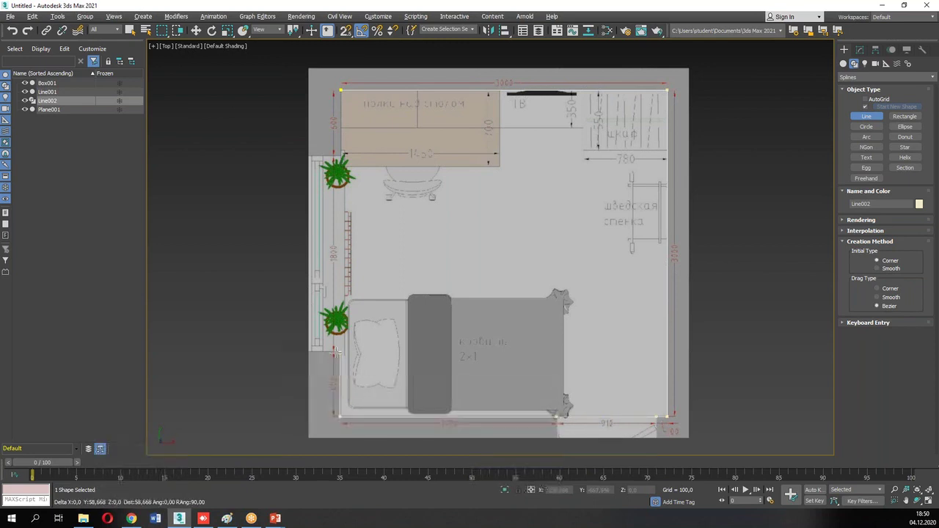
{"action": "left_click", "coordinate": [340, 154]}
{"action": "left_click", "coordinate": [341, 90]}
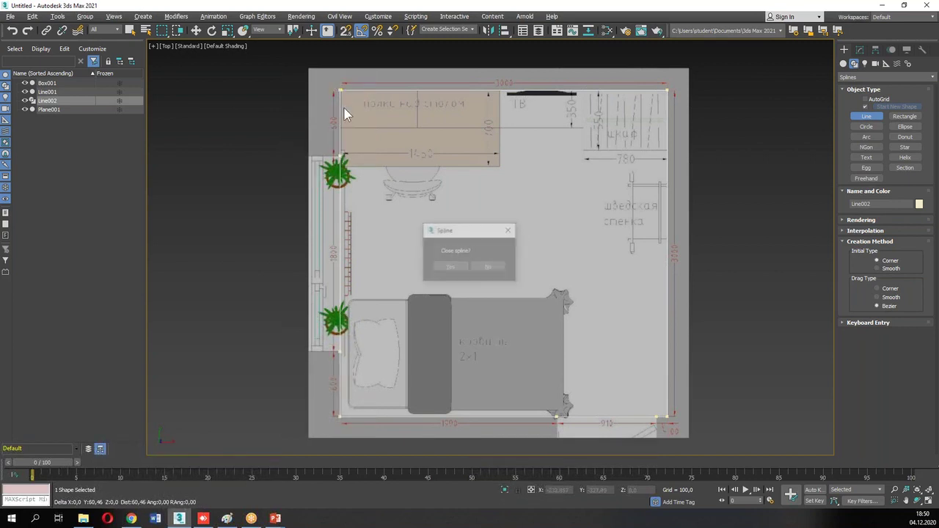
{"action": "left_click", "coordinate": [460, 267]}
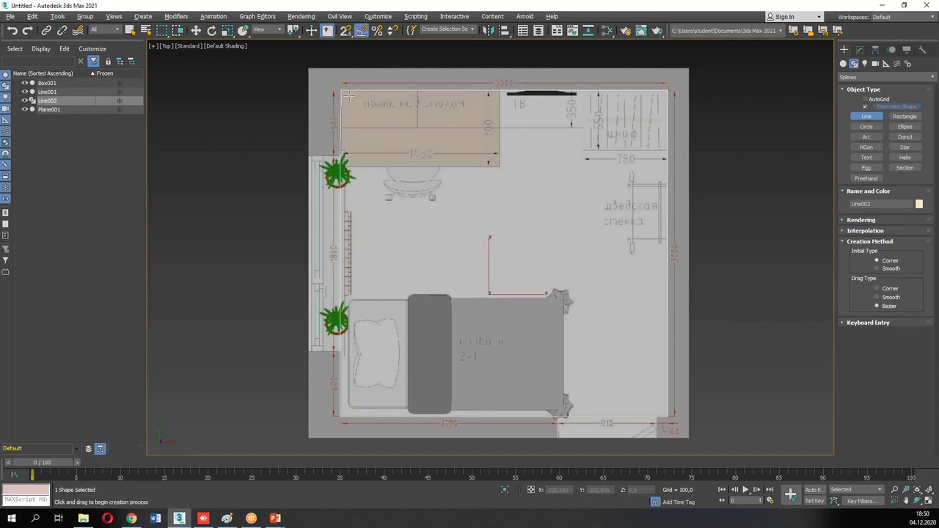
Edit the new spline at Vertex level and nudge its corner vertex beside the desk toward the inner wall corner.
{"action": "left_click", "coordinate": [860, 49]}
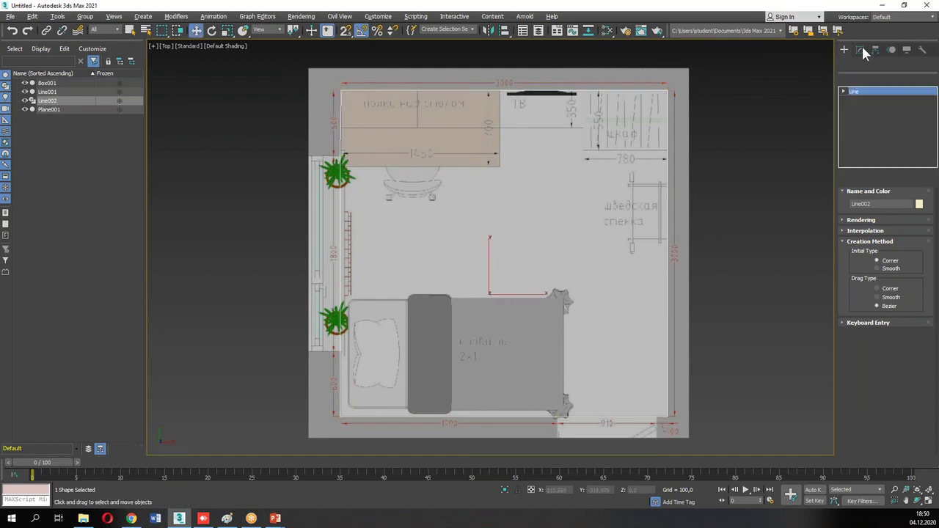
{"action": "left_click", "coordinate": [843, 91]}
{"action": "left_click", "coordinate": [863, 99]}
{"action": "scroll", "coordinate": [350, 91], "scroll_direction": "up", "scroll_amount": 4}
{"action": "left_click", "coordinate": [334, 93]}
{"action": "middle_click_drag", "start_coordinate": [360, 98], "coordinate": [394, 143]}
{"action": "mouse_move", "coordinate": [399, 138]}
{"action": "left_mouse_down"}
{"action": "mouse_move", "coordinate": [388, 135]}
{"action": "mouse_move", "coordinate": [400, 137]}
{"action": "left_mouse_up"}
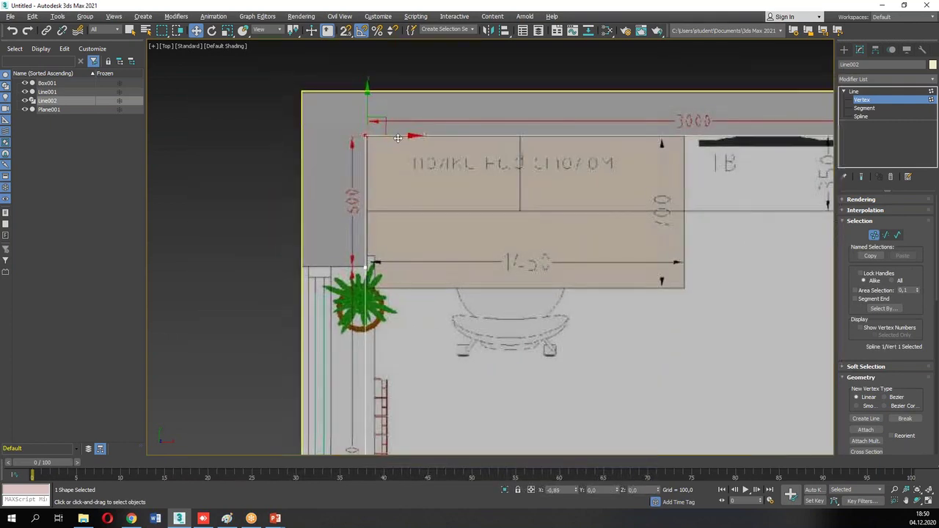
Nudge the four vertices along the window wall together onto the inner wall line and finish vertex editing.
{"action": "scroll", "coordinate": [422, 138], "scroll_direction": "down", "scroll_amount": 5}
{"action": "left_click_drag", "start_coordinate": [389, 83], "coordinate": [407, 350]}
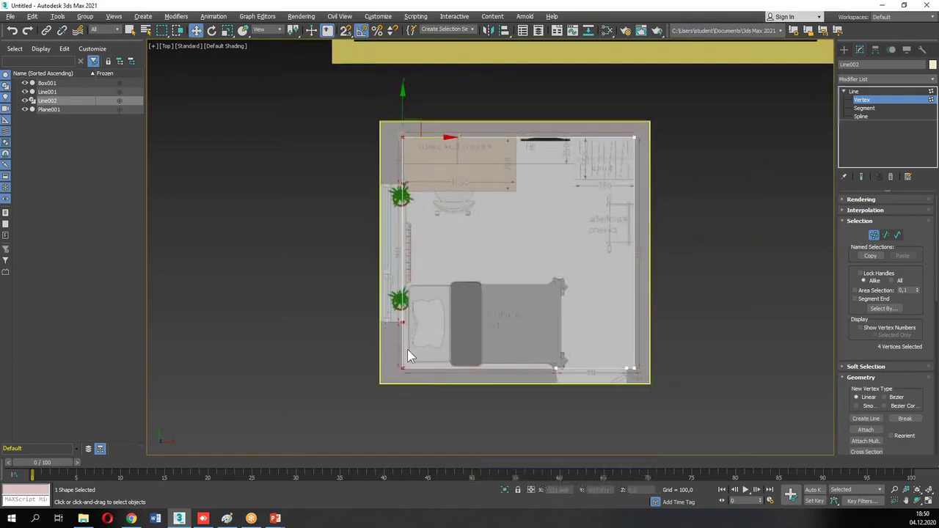
{"action": "scroll", "coordinate": [404, 330], "scroll_direction": "up", "scroll_amount": 6}
{"action": "middle_click_drag", "start_coordinate": [432, 184], "coordinate": [439, 351]}
{"action": "scroll", "coordinate": [439, 351], "scroll_direction": "down", "scroll_amount": 3}
{"action": "middle_click_drag", "start_coordinate": [445, 231], "coordinate": [446, 424]}
{"action": "middle_click_drag", "start_coordinate": [457, 160], "coordinate": [467, 356]}
{"action": "scroll", "coordinate": [466, 356], "scroll_direction": "up", "scroll_amount": 4}
{"action": "left_click_drag", "start_coordinate": [453, 162], "coordinate": [454, 163]}
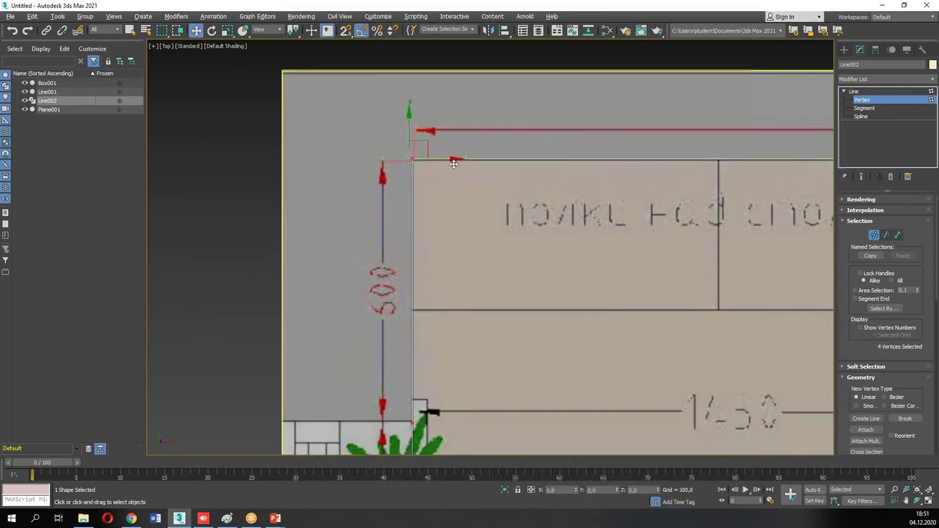
{"action": "scroll", "coordinate": [453, 163], "scroll_direction": "down", "scroll_amount": 8}
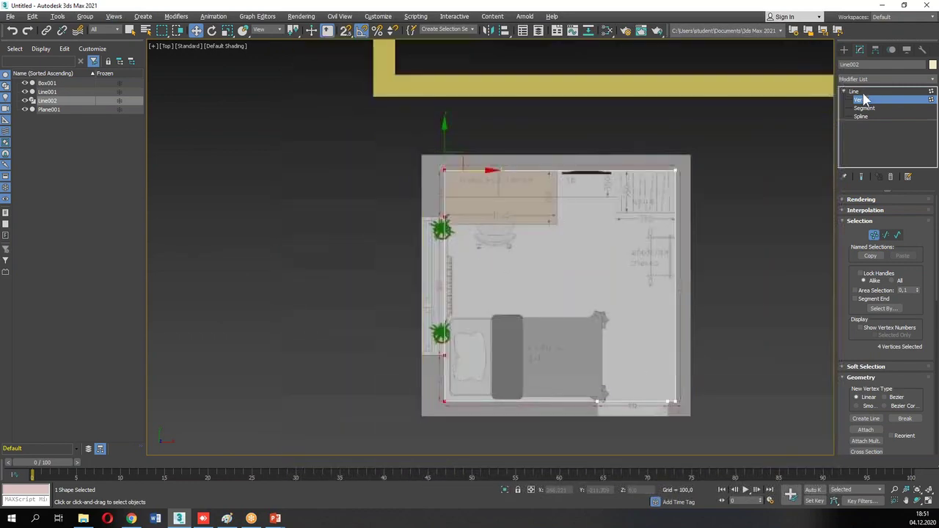
{"action": "left_click", "coordinate": [863, 100]}
Convert the traced room outline to an Editable Poly in the Perspective view.
{"action": "key", "text": "alt+w"}
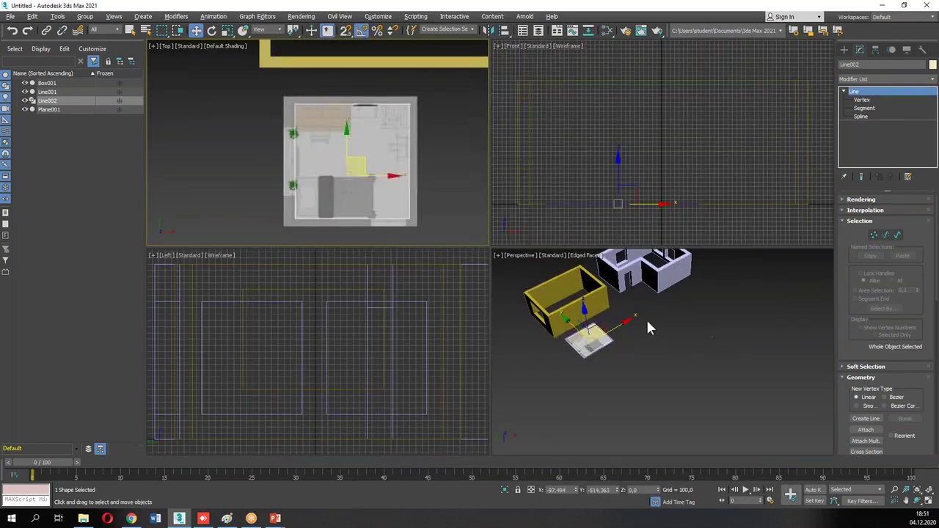
{"action": "scroll", "coordinate": [655, 331], "scroll_direction": "up", "scroll_amount": 6}
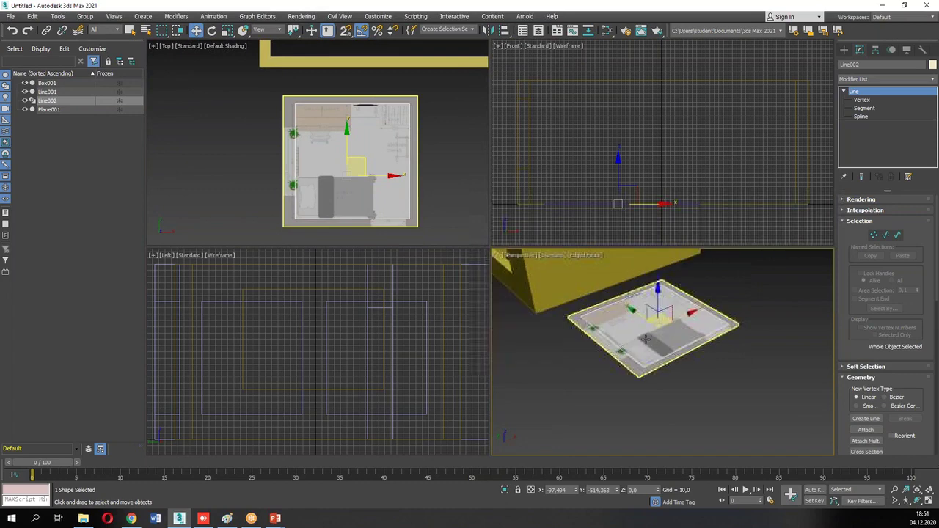
{"action": "middle_click_drag", "start_coordinate": [646, 335], "coordinate": [659, 359], "text": "alt"}
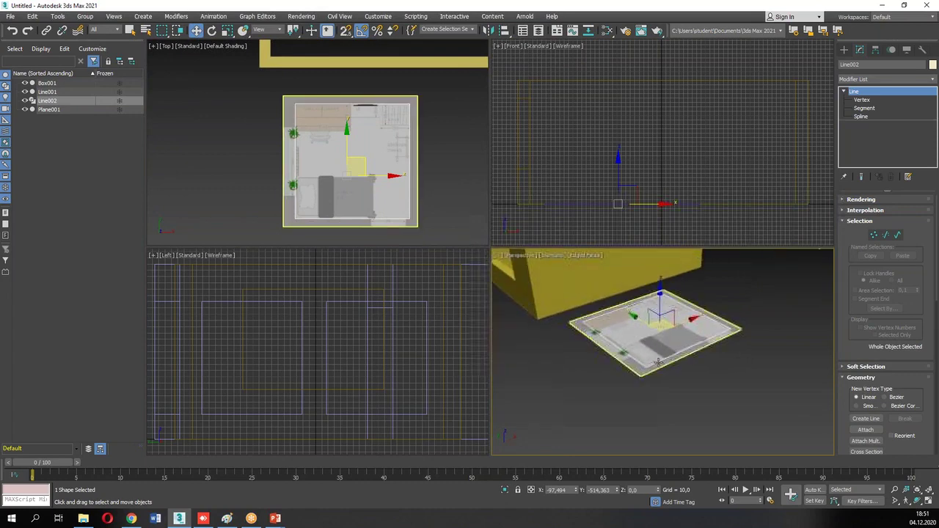
{"action": "right_click", "coordinate": [656, 359]}
{"action": "mouse_move", "coordinate": [698, 467]}
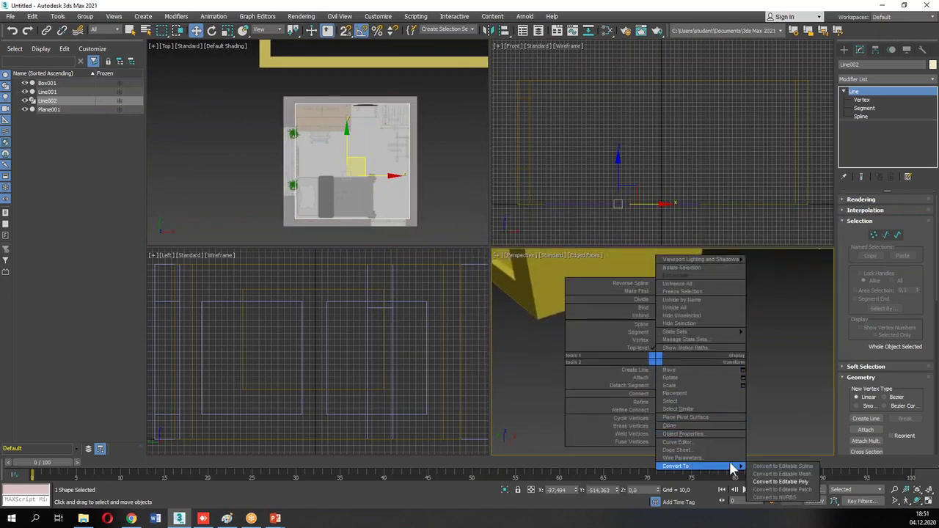
{"action": "left_click", "coordinate": [778, 482]}
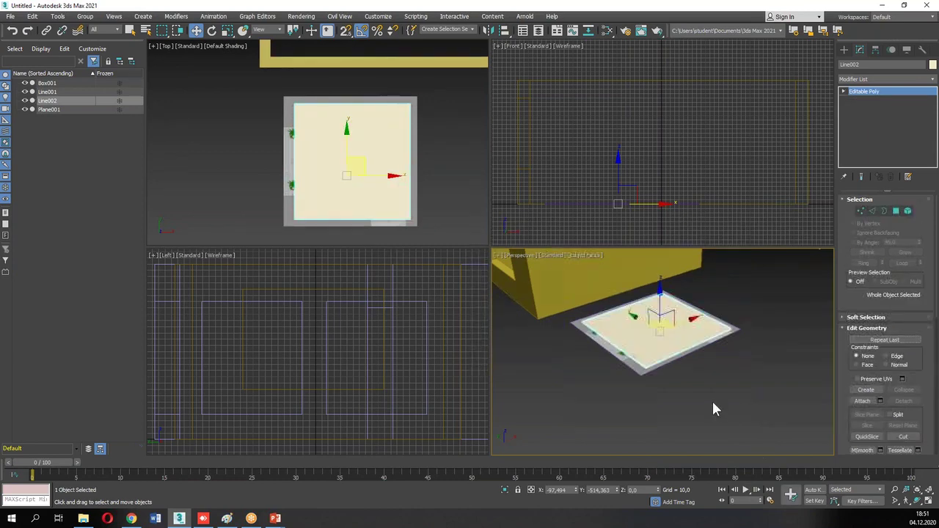
Select the traced room's floor polygon at Polygon level and maximize the Perspective view.
{"action": "left_click", "coordinate": [895, 211]}
{"action": "left_click", "coordinate": [667, 331]}
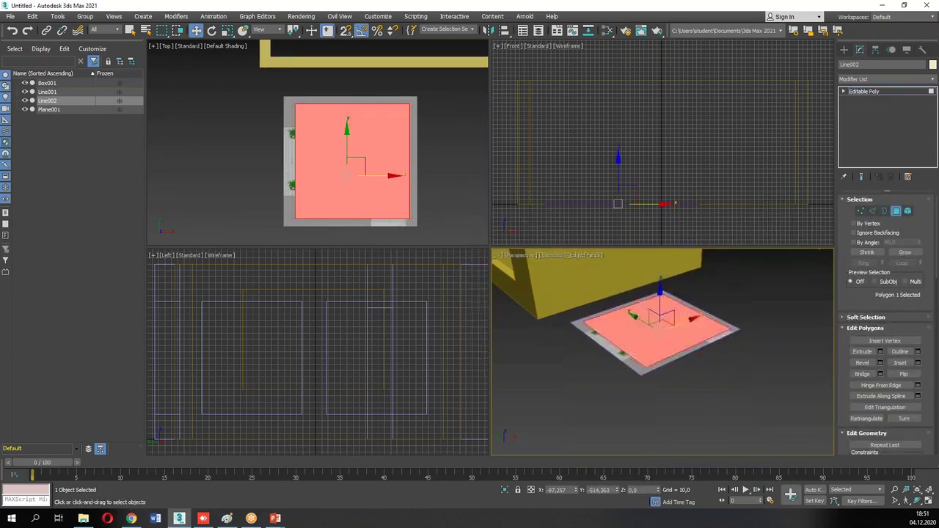
{"action": "key", "text": "alt+w"}
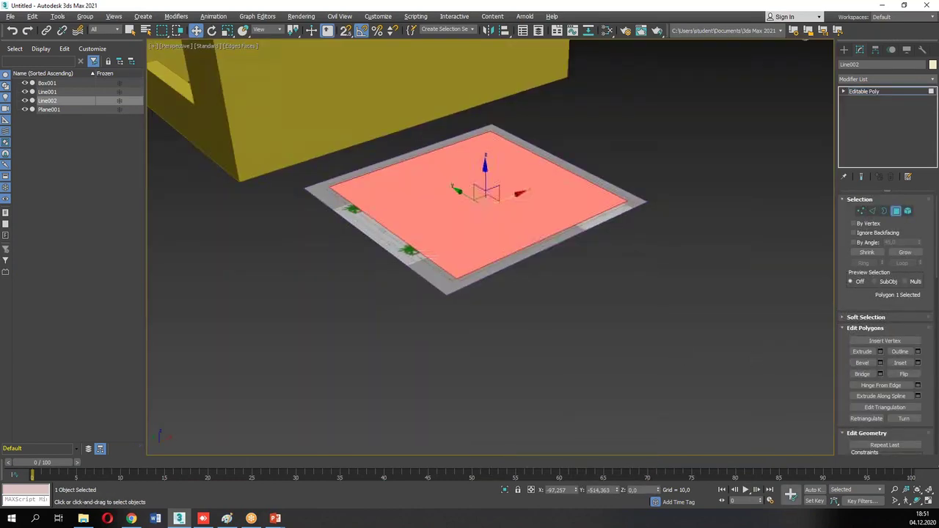
Try extruding the selected floor polygon by 280 in a single piece, and undo the extrusion.
{"action": "left_click", "coordinate": [880, 351]}
{"action": "left_click_drag", "start_coordinate": [498, 271], "coordinate": [500, 45]}
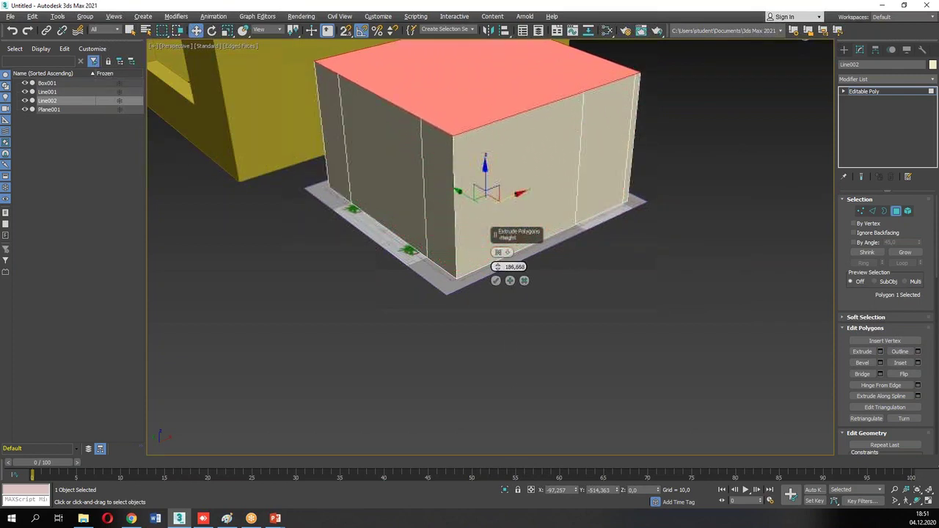
{"action": "double_click", "coordinate": [515, 266]}
{"action": "middle_click_drag", "start_coordinate": [569, 266], "coordinate": [597, 328]}
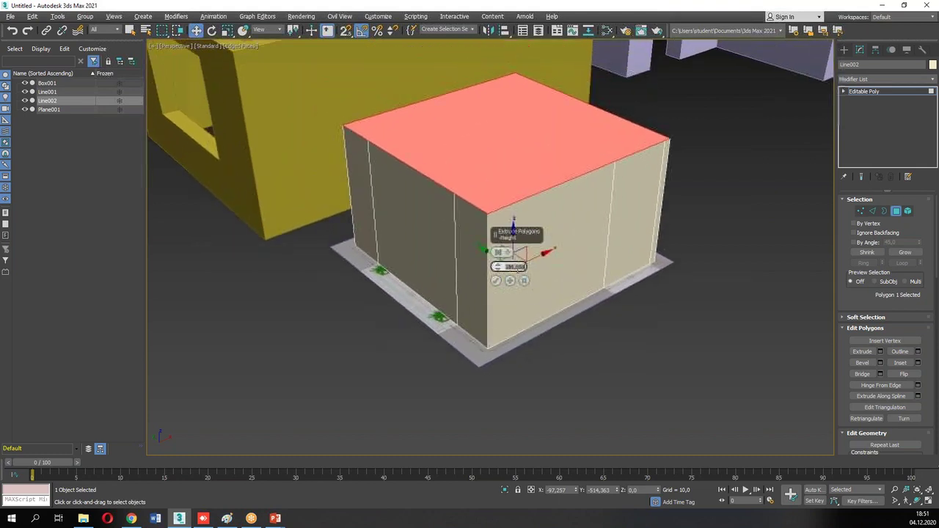
{"action": "type", "text": "300"}
{"action": "key", "text": "Return"}
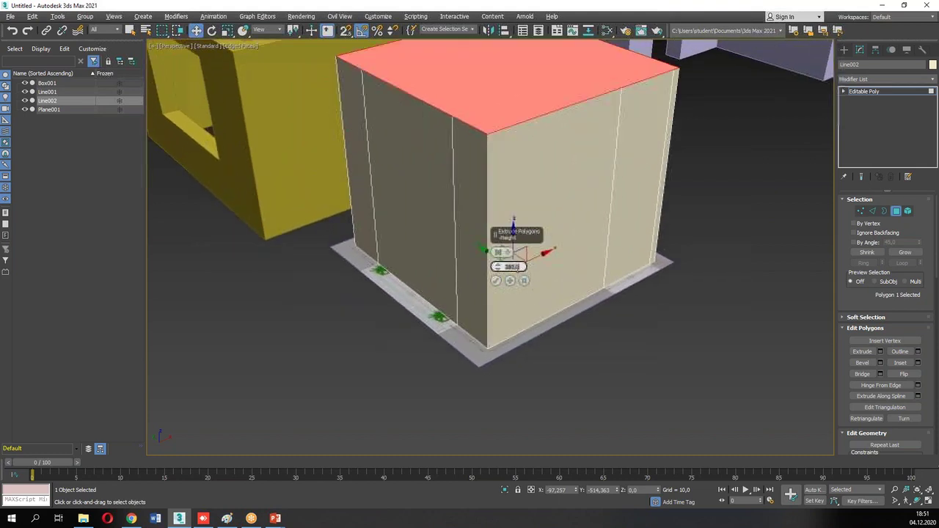
{"action": "left_click", "coordinate": [497, 282]}
{"action": "mouse_move", "coordinate": [458, 225]}
{"action": "middle_mouse_down", "text": "alt"}
{"action": "mouse_move", "coordinate": [547, 218]}
{"action": "mouse_move", "coordinate": [448, 231]}
{"action": "mouse_move", "coordinate": [555, 169]}
{"action": "middle_mouse_up", "text": "alt"}
{"action": "left_click_drag", "start_coordinate": [577, 128], "coordinate": [562, 292]}
{"action": "left_click_drag", "start_coordinate": [628, 114], "coordinate": [639, 296]}
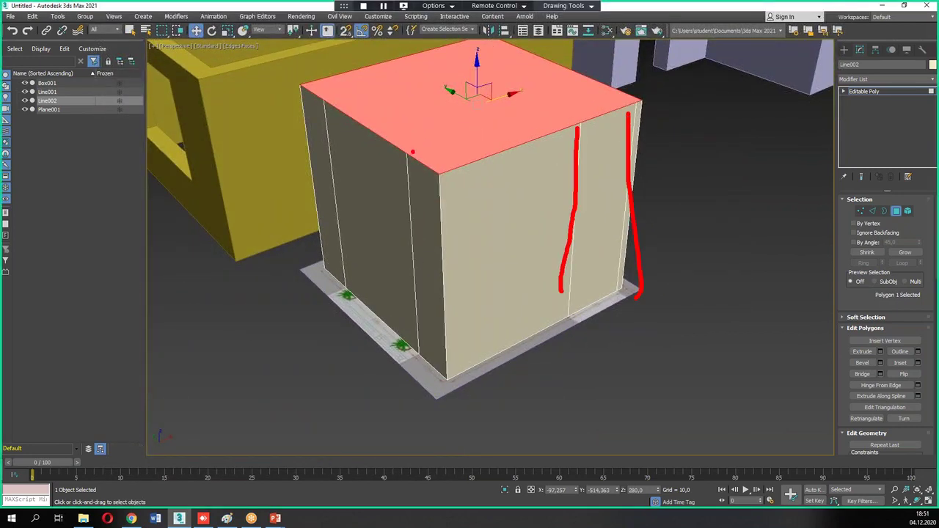
{"action": "left_click_drag", "start_coordinate": [307, 119], "coordinate": [357, 354]}
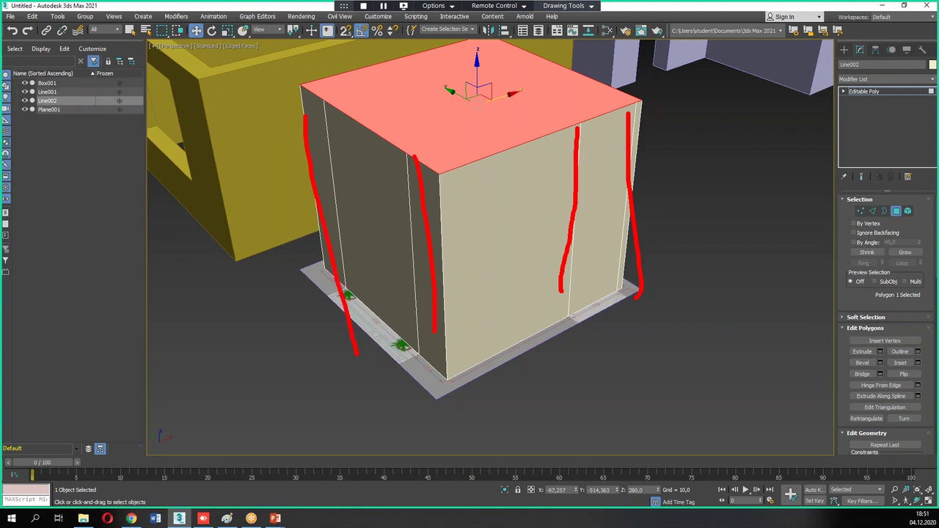
{"action": "key", "text": "Escape"}
{"action": "left_click", "coordinate": [19, 31]}
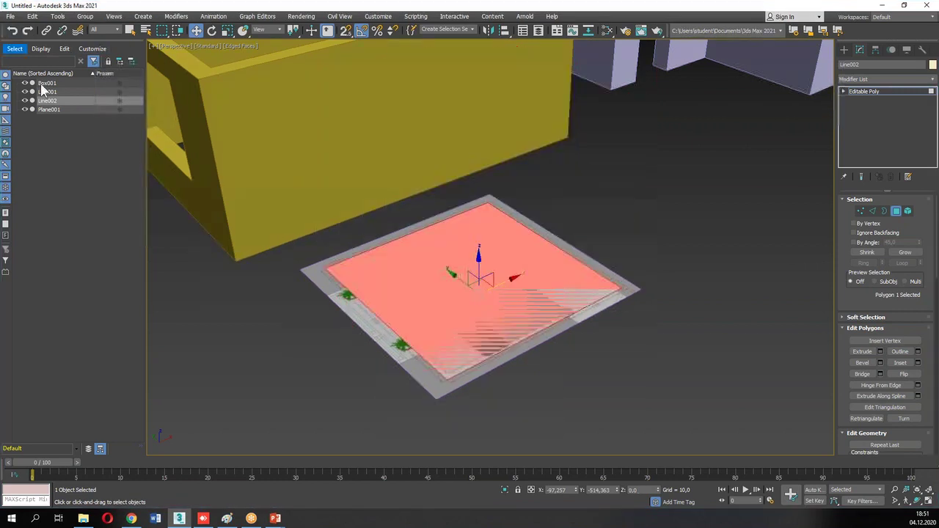
Open the Extrude settings for the floor polygon, switch to Paint and sketch a wall elevation with a window and a door opening.
{"action": "left_click", "coordinate": [880, 352]}
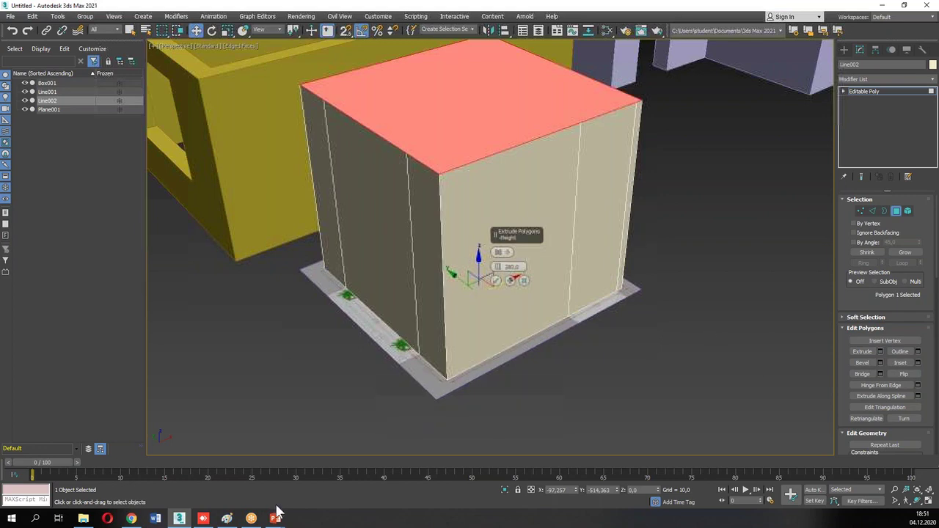
{"action": "left_click", "coordinate": [226, 519]}
{"action": "left_click_drag", "start_coordinate": [199, 313], "coordinate": [414, 322]}
{"action": "left_click_drag", "start_coordinate": [191, 458], "coordinate": [394, 457]}
{"action": "left_click_drag", "start_coordinate": [397, 321], "coordinate": [394, 447]}
{"action": "mouse_move", "coordinate": [224, 422]}
{"action": "left_mouse_down"}
{"action": "mouse_move", "coordinate": [264, 422]}
{"action": "mouse_move", "coordinate": [304, 372]}
{"action": "mouse_move", "coordinate": [276, 347]}
{"action": "mouse_move", "coordinate": [235, 415]}
{"action": "left_mouse_up"}
{"action": "left_click_drag", "start_coordinate": [337, 345], "coordinate": [335, 446]}
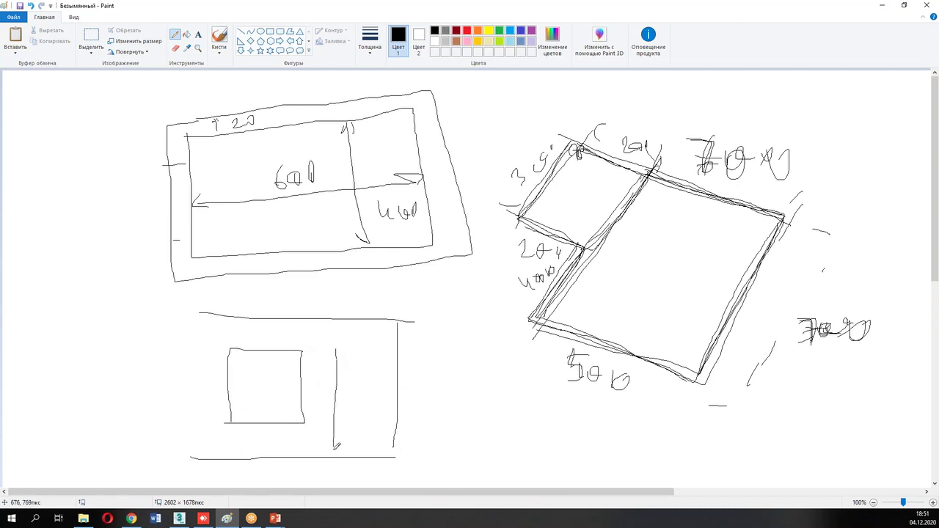
{"action": "mouse_move", "coordinate": [337, 345]}
{"action": "left_mouse_down"}
{"action": "mouse_move", "coordinate": [380, 347]}
{"action": "mouse_move", "coordinate": [390, 458]}
{"action": "left_mouse_up"}
{"action": "left_click_drag", "start_coordinate": [400, 424], "coordinate": [396, 440]}
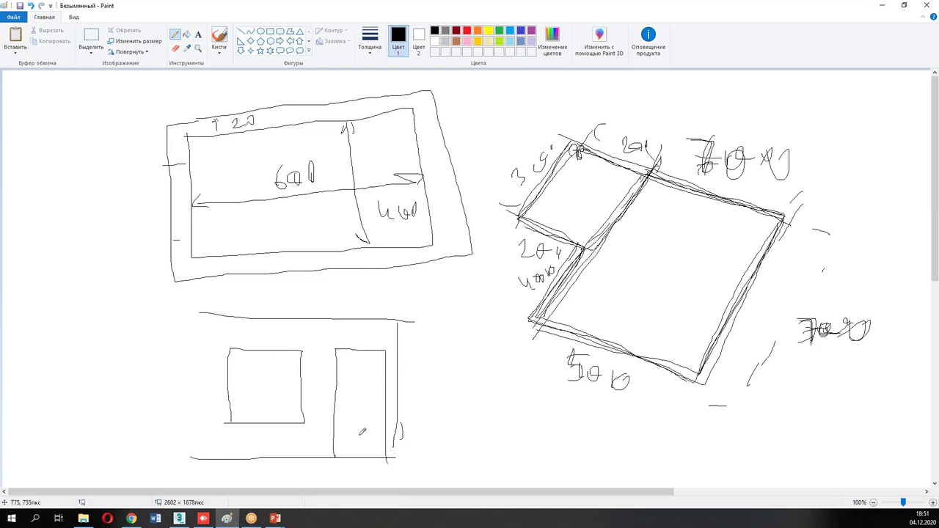
Add a vertical dimension arrow beside the wall sketch and label the total wall height 280.
{"action": "left_click_drag", "start_coordinate": [415, 335], "coordinate": [434, 335]}
{"action": "mouse_move", "coordinate": [422, 332]}
{"action": "left_mouse_down"}
{"action": "mouse_move", "coordinate": [423, 455]}
{"action": "mouse_move", "coordinate": [430, 444]}
{"action": "left_mouse_up"}
{"action": "mouse_move", "coordinate": [439, 400]}
{"action": "left_mouse_down"}
{"action": "mouse_move", "coordinate": [439, 422]}
{"action": "mouse_move", "coordinate": [451, 420]}
{"action": "left_mouse_up"}
{"action": "mouse_move", "coordinate": [456, 408]}
{"action": "left_mouse_down"}
{"action": "mouse_move", "coordinate": [470, 415]}
{"action": "mouse_move", "coordinate": [453, 420]}
{"action": "mouse_move", "coordinate": [477, 398]}
{"action": "left_mouse_up"}
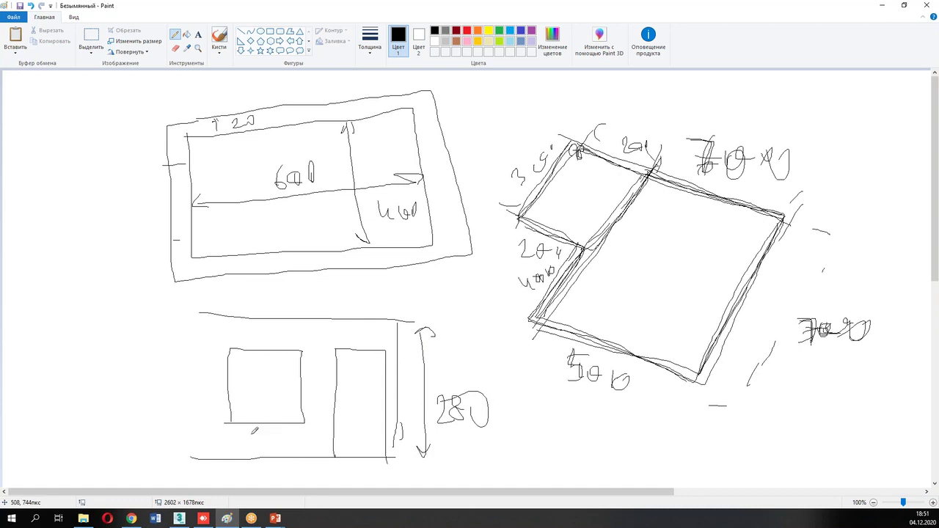
Mark the sill height below the sketched window as 80 and add arrows for the window height and the gap above it.
{"action": "mouse_move", "coordinate": [264, 433]}
{"action": "left_mouse_down"}
{"action": "mouse_move", "coordinate": [276, 433]}
{"action": "mouse_move", "coordinate": [271, 455]}
{"action": "mouse_move", "coordinate": [246, 440]}
{"action": "left_mouse_up"}
{"action": "left_click_drag", "start_coordinate": [206, 349], "coordinate": [249, 348]}
{"action": "left_click_drag", "start_coordinate": [170, 353], "coordinate": [196, 364]}
{"action": "left_click_drag", "start_coordinate": [261, 326], "coordinate": [261, 349]}
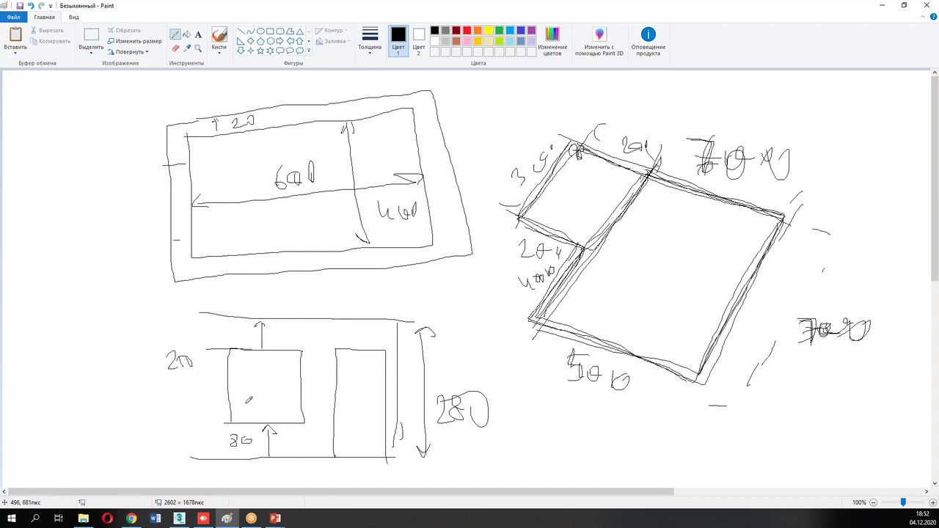
{"action": "mouse_move", "coordinate": [191, 424]}
{"action": "left_mouse_down"}
{"action": "mouse_move", "coordinate": [234, 425]}
{"action": "mouse_move", "coordinate": [267, 444]}
{"action": "left_mouse_up"}
{"action": "mouse_move", "coordinate": [207, 351]}
{"action": "left_mouse_down"}
{"action": "mouse_move", "coordinate": [235, 351]}
{"action": "mouse_move", "coordinate": [211, 417]}
{"action": "mouse_move", "coordinate": [232, 409]}
{"action": "left_mouse_up"}
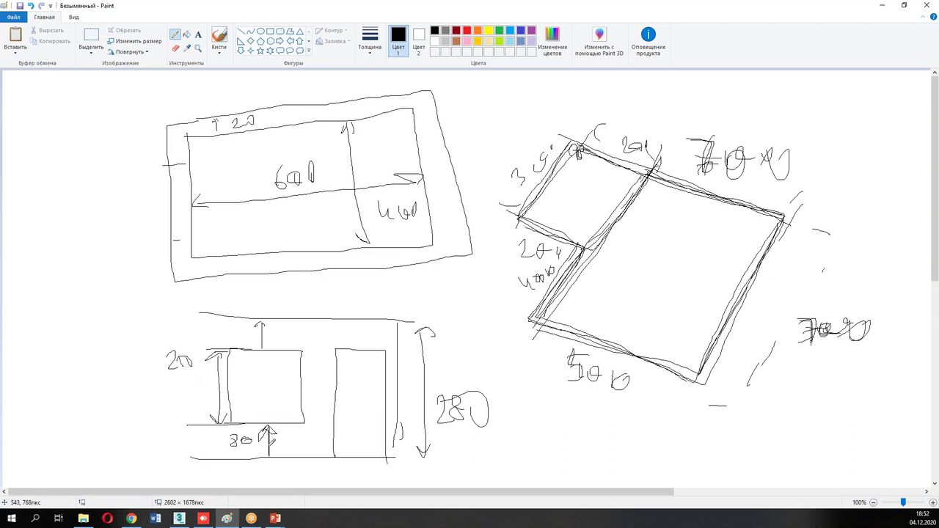
Label the sketched window's height 170 and the gap between window and ceiling 70.
{"action": "left_click_drag", "start_coordinate": [193, 381], "coordinate": [195, 400]}
{"action": "mouse_move", "coordinate": [199, 381]}
{"action": "left_mouse_down"}
{"action": "mouse_move", "coordinate": [195, 397]}
{"action": "mouse_move", "coordinate": [202, 389]}
{"action": "left_mouse_up"}
{"action": "left_click_drag", "start_coordinate": [202, 388], "coordinate": [202, 388]}
{"action": "left_click_drag", "start_coordinate": [267, 334], "coordinate": [289, 330]}
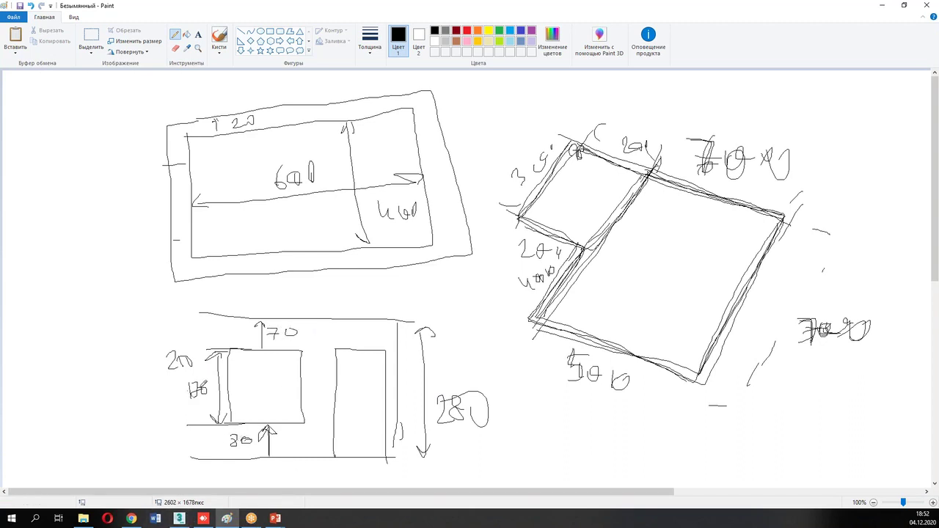
Switch back to 3ds Max and extrude the floor polygon upward by 80 for the sill-height wall section.
{"action": "left_click", "coordinate": [179, 518]}
{"action": "double_click", "coordinate": [513, 268]}
{"action": "type", "text": "80"}
{"action": "key", "text": "Return"}
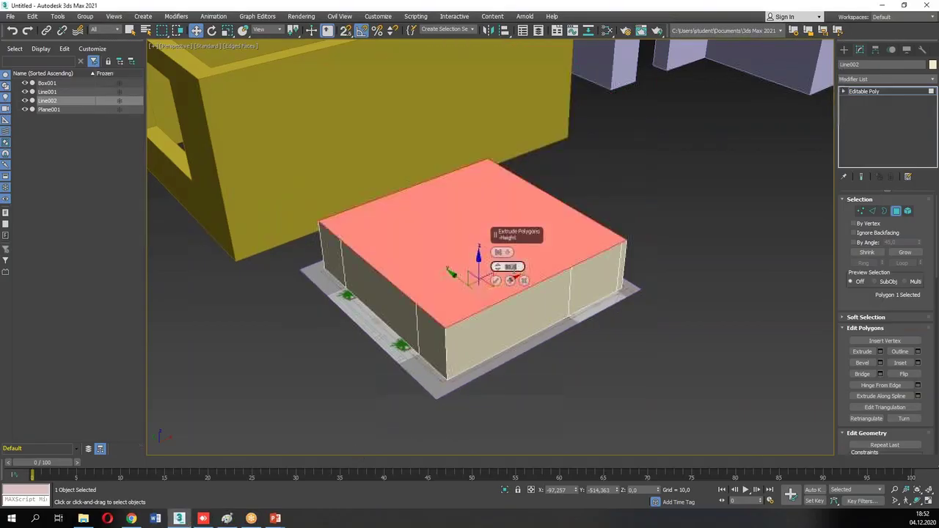
{"action": "left_click", "coordinate": [496, 280]}
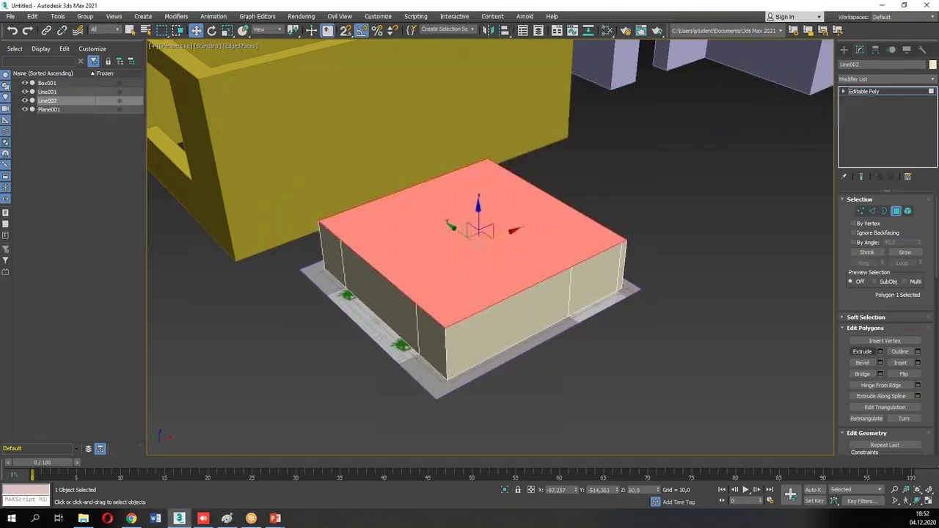
Extrude the top polygon by another 170 for the window-height wall section.
{"action": "left_click", "coordinate": [880, 351]}
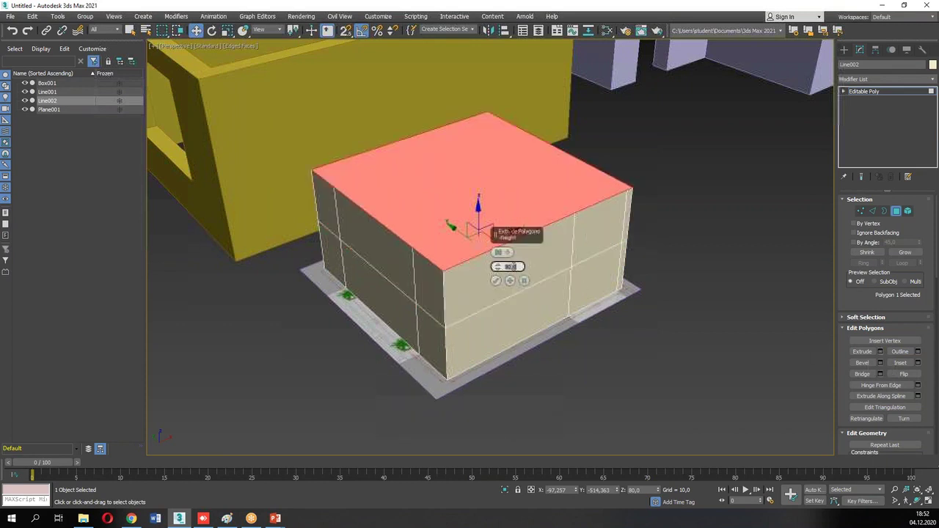
{"action": "type", "text": "170"}
{"action": "key", "text": "Return"}
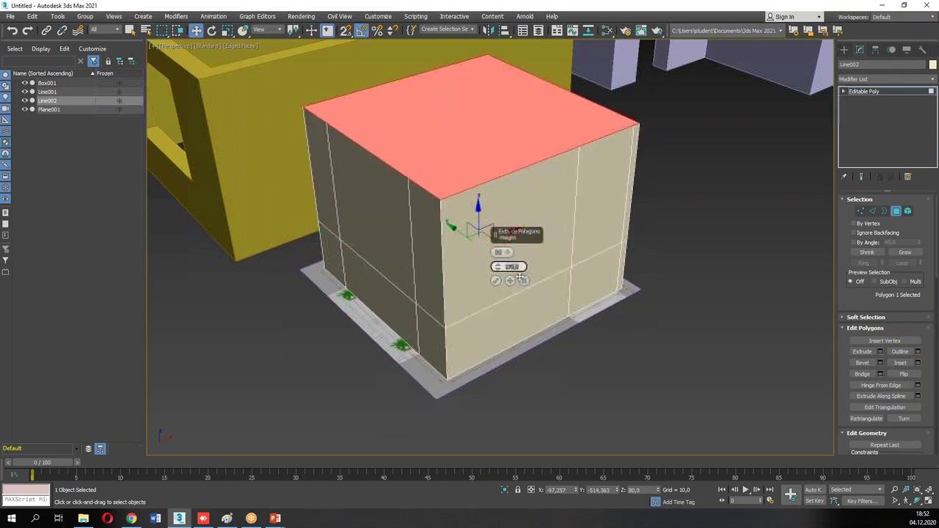
{"action": "left_click", "coordinate": [496, 280]}
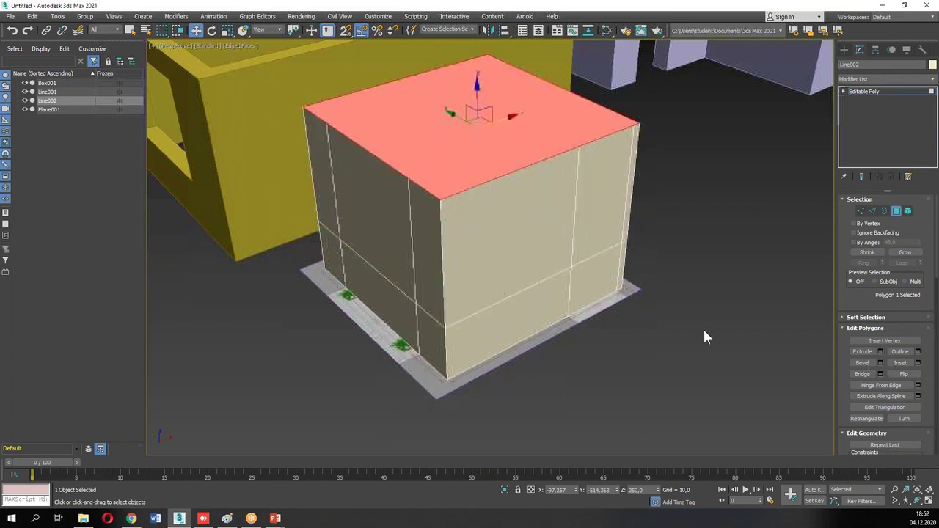
Extrude the top polygon by a further 70 for the wall section above the window.
{"action": "left_click", "coordinate": [880, 351]}
{"action": "left_click", "coordinate": [522, 267]}
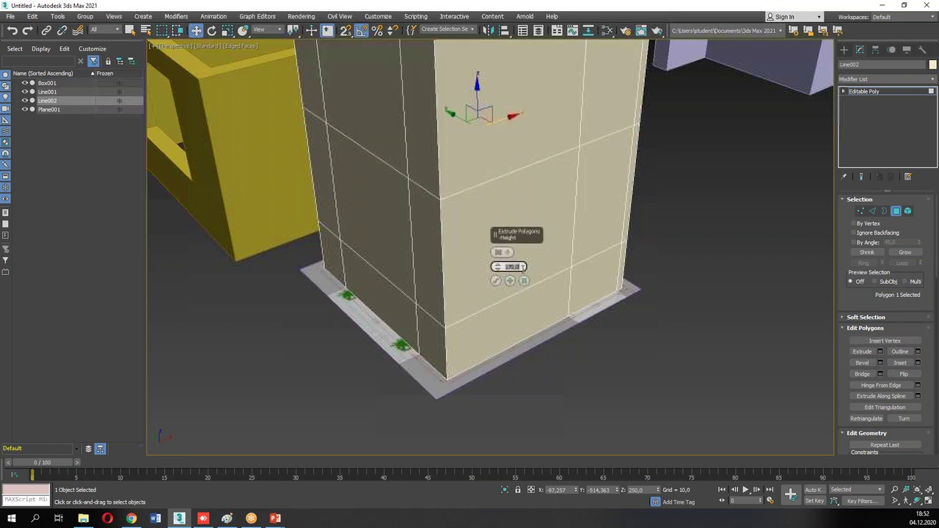
{"action": "type", "text": "70"}
{"action": "key", "text": "Return"}
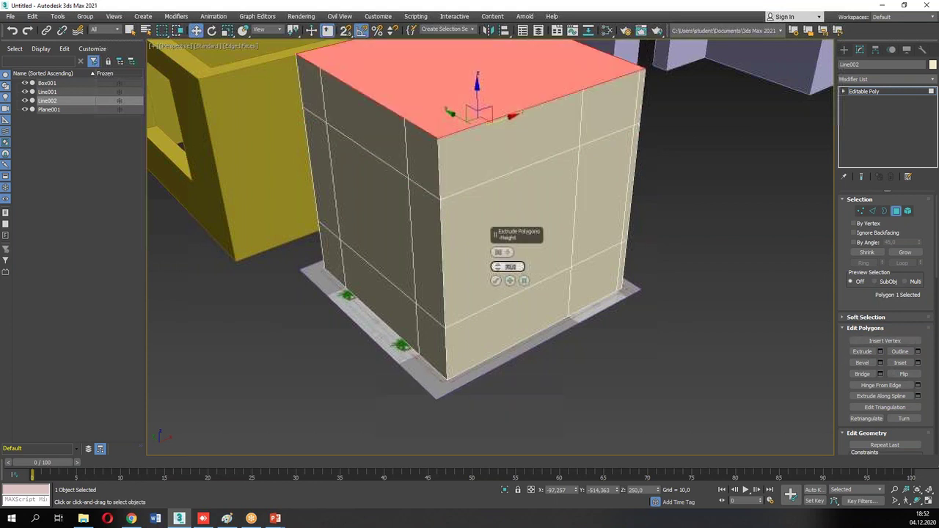
{"action": "left_click", "coordinate": [496, 281]}
Delete the middle wall polygon above the plants to open the window, and the wall polygon of the door opening.
{"action": "middle_click_drag", "start_coordinate": [534, 264], "coordinate": [526, 300]}
{"action": "left_click", "coordinate": [439, 267]}
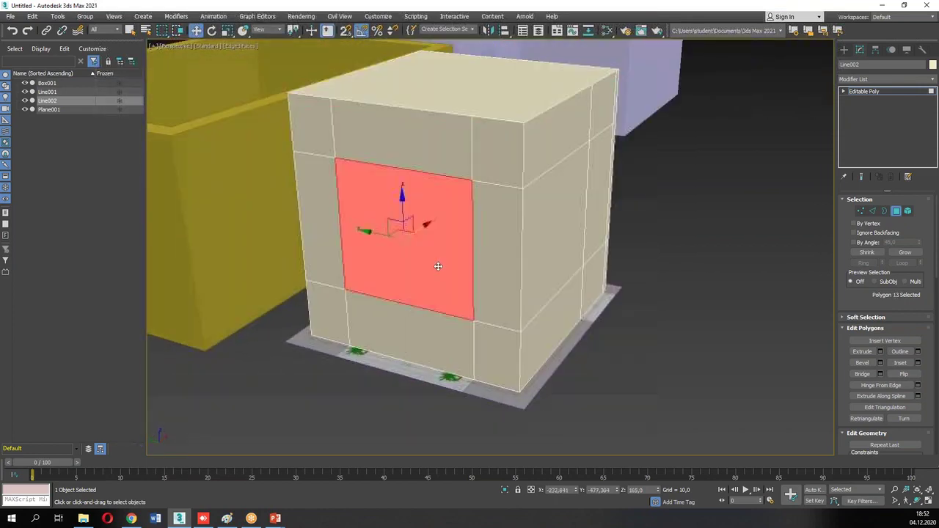
{"action": "key", "text": "Delete"}
{"action": "middle_click_drag", "start_coordinate": [616, 269], "coordinate": [592, 283], "text": "alt"}
{"action": "left_click", "coordinate": [591, 276]}
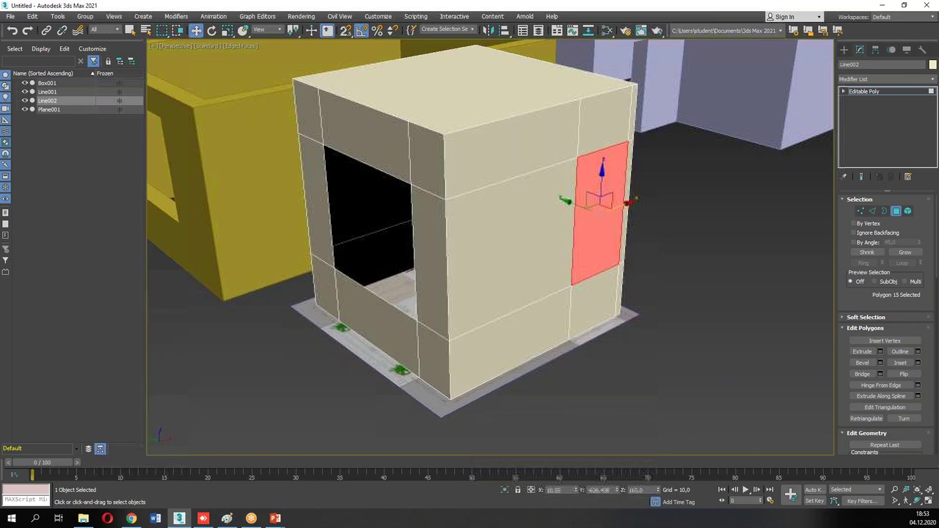
{"action": "key", "text": "Delete"}
Delete the room's ceiling polygon and inspect the open model from the door and window sides.
{"action": "middle_click_drag", "start_coordinate": [590, 292], "coordinate": [587, 316], "text": "alt"}
{"action": "left_click", "coordinate": [480, 110]}
{"action": "key", "text": "Delete"}
{"action": "mouse_move", "coordinate": [476, 135]}
{"action": "middle_mouse_down", "text": "alt"}
{"action": "mouse_move", "coordinate": [479, 151]}
{"action": "mouse_move", "coordinate": [505, 151]}
{"action": "mouse_move", "coordinate": [474, 143]}
{"action": "mouse_move", "coordinate": [482, 151]}
{"action": "middle_mouse_up", "text": "alt"}
{"action": "mouse_move", "coordinate": [469, 195]}
{"action": "middle_mouse_down", "text": "alt"}
{"action": "mouse_move", "coordinate": [474, 176]}
{"action": "mouse_move", "coordinate": [390, 179]}
{"action": "mouse_move", "coordinate": [455, 187]}
{"action": "mouse_move", "coordinate": [535, 178]}
{"action": "mouse_move", "coordinate": [457, 181]}
{"action": "middle_mouse_up", "text": "alt"}
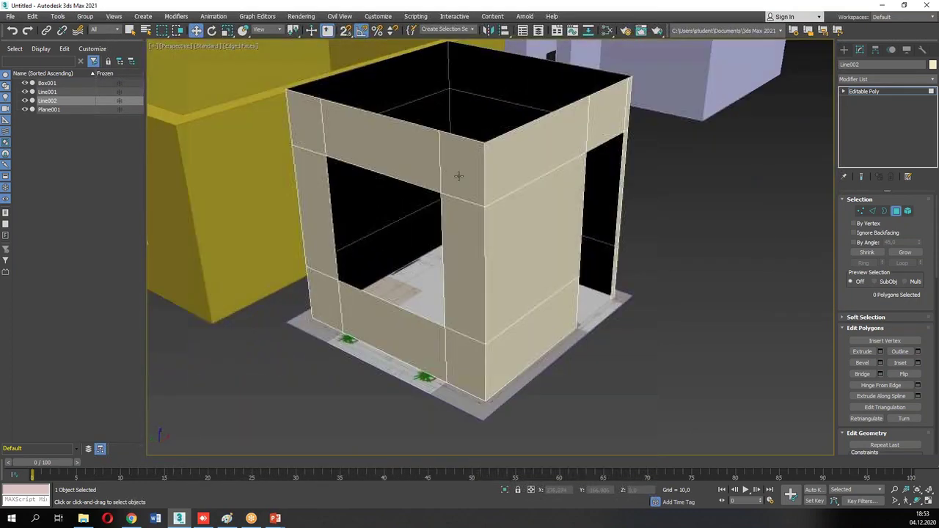
{"action": "middle_click_drag", "start_coordinate": [458, 176], "coordinate": [476, 202], "text": "alt"}
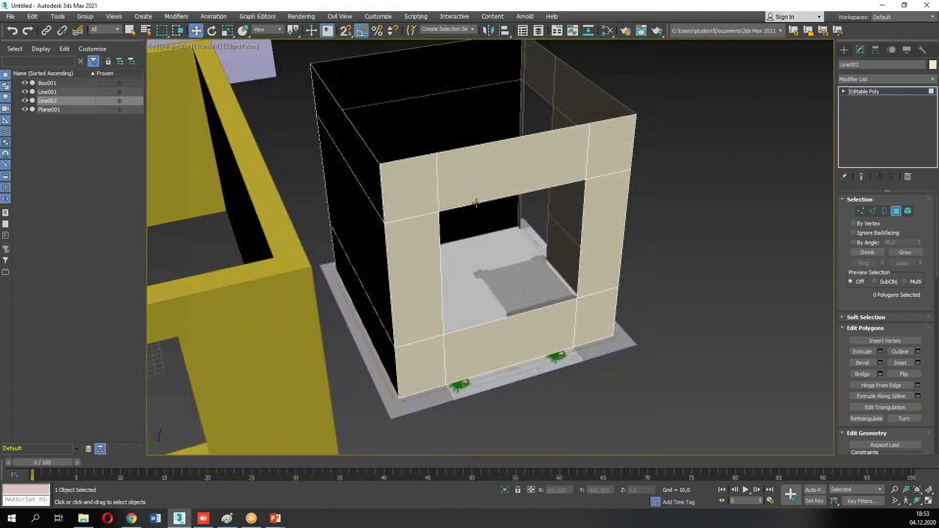
{"action": "left_click_drag", "start_coordinate": [440, 210], "coordinate": [614, 183]}
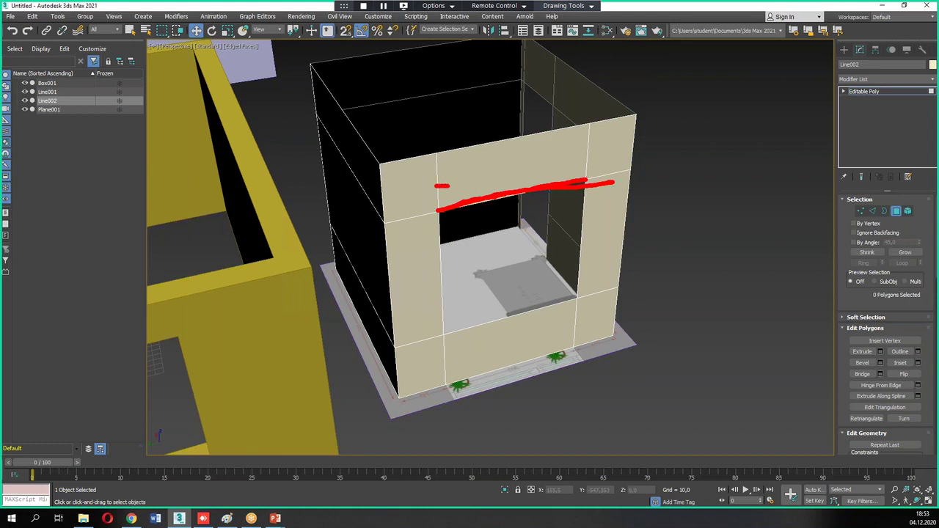
{"action": "left_click_drag", "start_coordinate": [449, 185], "coordinate": [586, 162]}
{"action": "key", "text": "Escape"}
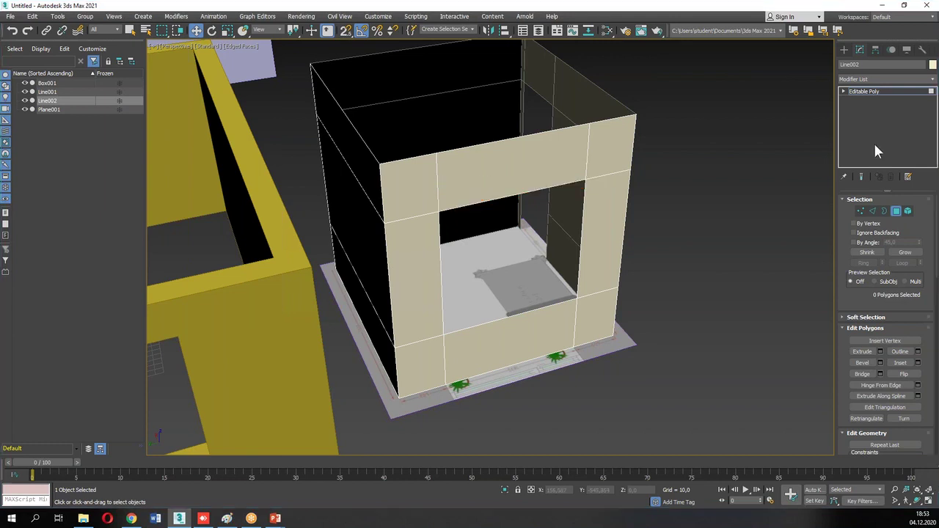
Select the window opening's top edge at Edge level and set its Z position to 280.
{"action": "left_click", "coordinate": [843, 91]}
{"action": "left_click", "coordinate": [860, 108]}
{"action": "left_click", "coordinate": [502, 198]}
{"action": "mouse_move", "coordinate": [440, 208]}
{"action": "left_mouse_down"}
{"action": "mouse_move", "coordinate": [537, 197]}
{"action": "mouse_move", "coordinate": [588, 222]}
{"action": "left_mouse_up"}
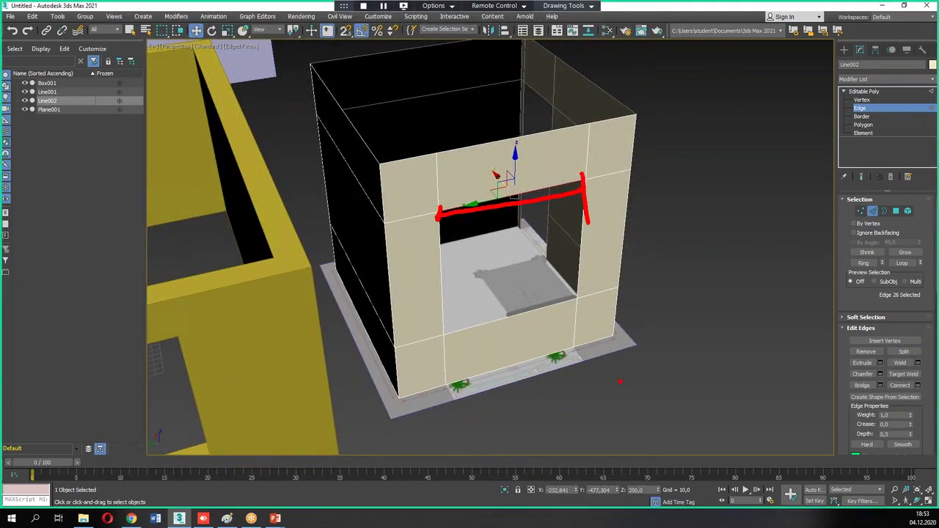
{"action": "left_click_drag", "start_coordinate": [646, 502], "coordinate": [645, 506]}
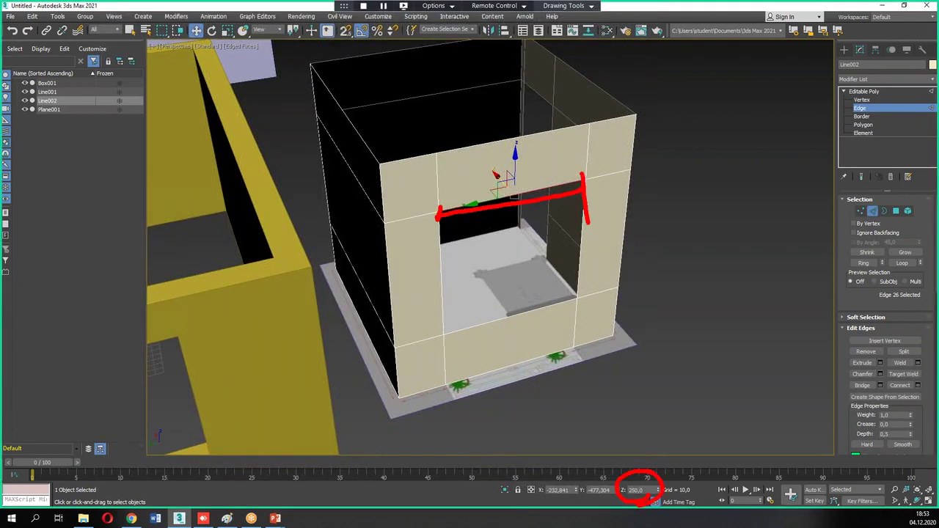
{"action": "key", "text": "Escape"}
{"action": "double_click", "coordinate": [647, 490]}
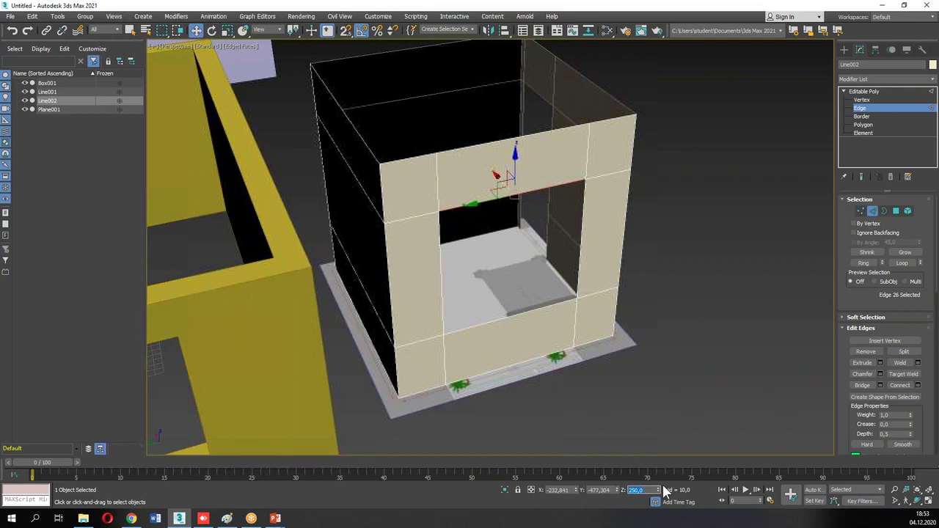
{"action": "type", "text": "280"}
{"action": "key", "text": "Return"}
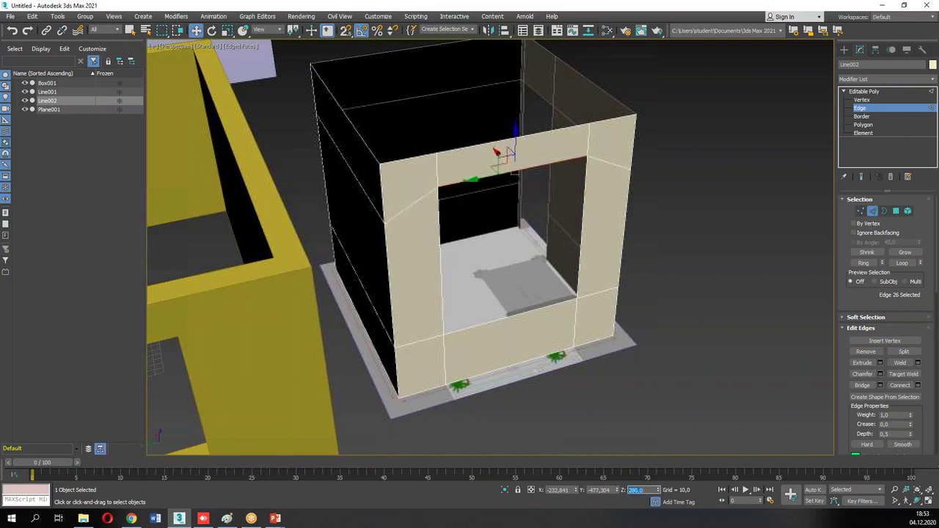
Try lowering the window opening's top edge to a Z position of 210, and undo that change.
{"action": "type", "text": "210"}
{"action": "key", "text": "Return"}
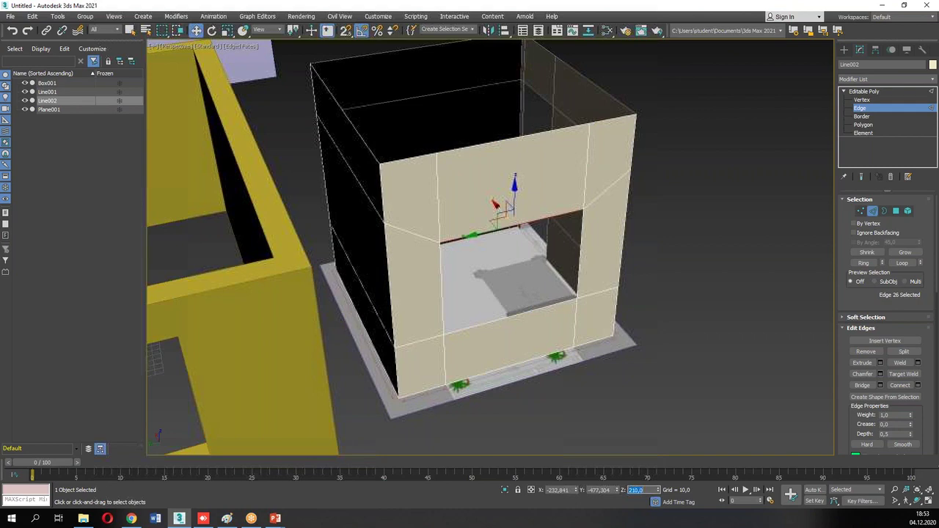
{"action": "middle_click_drag", "start_coordinate": [557, 248], "coordinate": [408, 148], "text": "alt"}
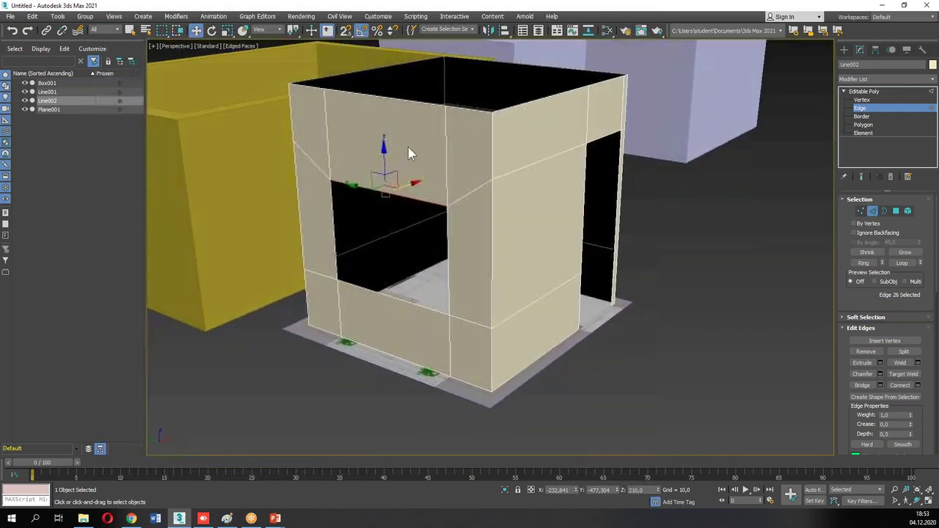
{"action": "left_click", "coordinate": [12, 30]}
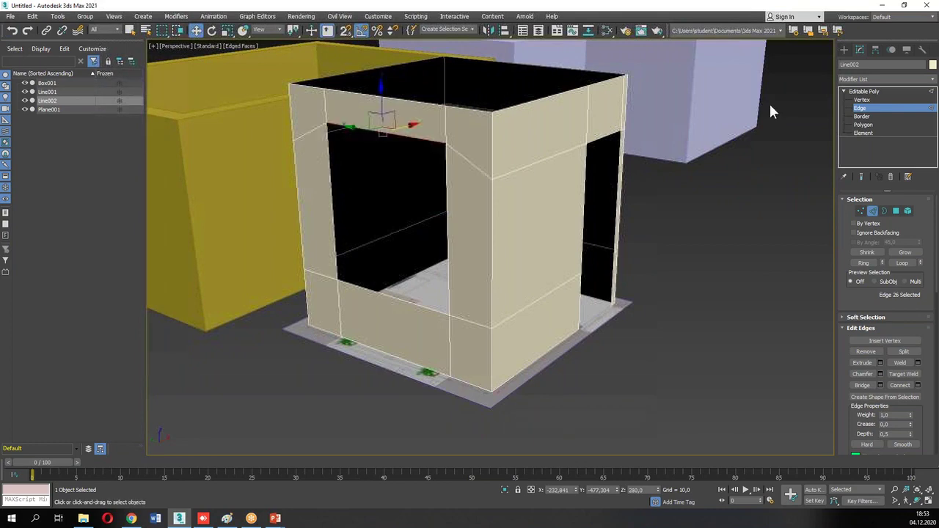
Undo the last window edge move and set the Z position of all vertices level with the openings' top edges to 210.
{"action": "left_click", "coordinate": [12, 30]}
{"action": "left_click", "coordinate": [894, 99]}
{"action": "middle_click_drag", "start_coordinate": [705, 179], "coordinate": [625, 171], "text": "alt"}
{"action": "left_click_drag", "start_coordinate": [286, 110], "coordinate": [700, 185]}
{"action": "middle_click_drag", "start_coordinate": [700, 184], "coordinate": [594, 463], "text": "alt"}
{"action": "double_click", "coordinate": [636, 490]}
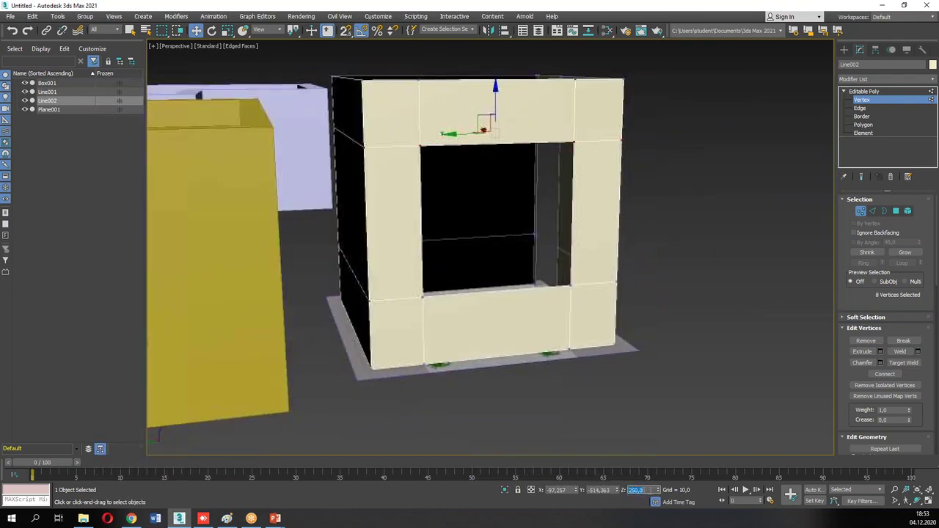
{"action": "type", "text": "210"}
{"action": "key", "text": "Return"}
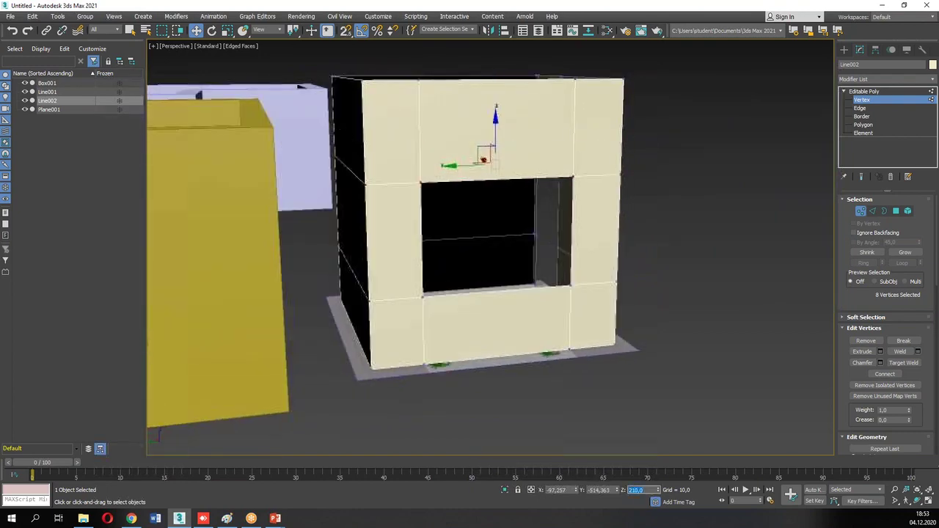
Select the sill-level vertices, and set the Z position of the vertices along the walls' upper rim to 280.
{"action": "middle_click_drag", "start_coordinate": [646, 411], "coordinate": [567, 330], "text": "alt"}
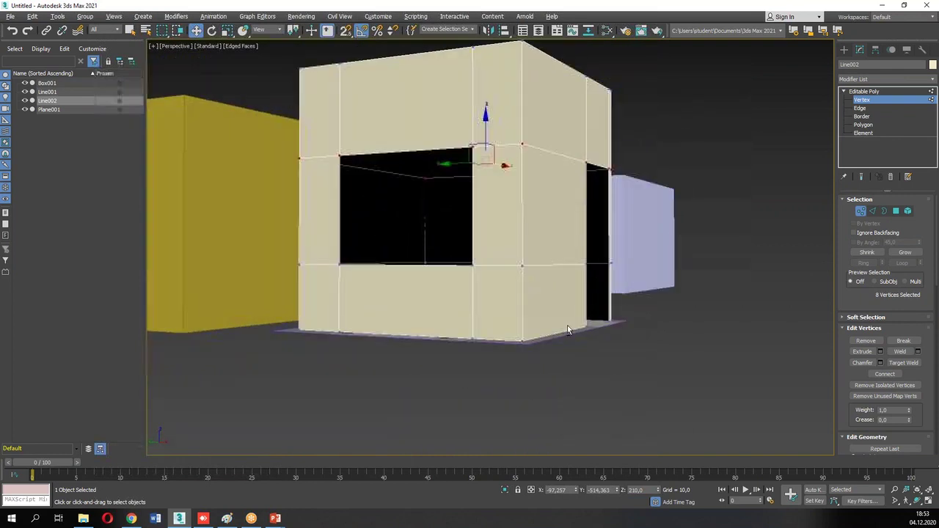
{"action": "left_click_drag", "start_coordinate": [291, 250], "coordinate": [636, 289]}
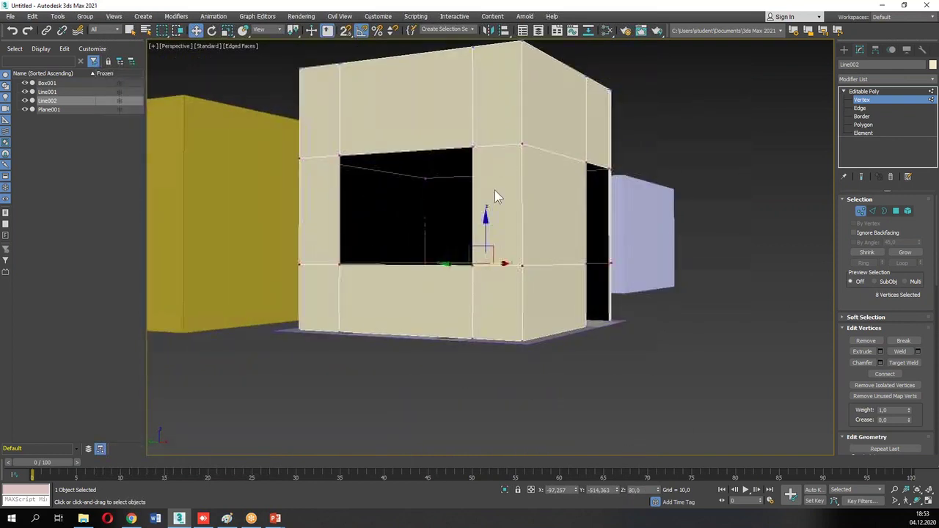
{"action": "middle_click_drag", "start_coordinate": [495, 194], "coordinate": [509, 257], "text": "alt"}
{"action": "left_click_drag", "start_coordinate": [256, 110], "coordinate": [680, 159]}
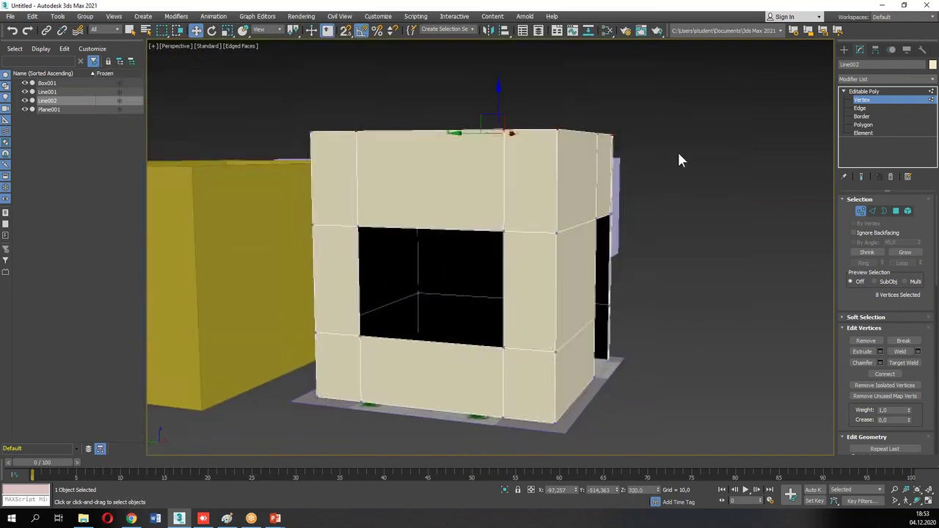
{"action": "left_click", "coordinate": [635, 490]}
{"action": "type", "text": "280"}
{"action": "key", "text": "Return"}
Check the vertices level with the openings' top edges and set the upper rim vertices' Z position to 300.
{"action": "middle_click_drag", "start_coordinate": [346, 249], "coordinate": [331, 220], "text": "alt"}
{"action": "left_click_drag", "start_coordinate": [283, 199], "coordinate": [702, 267]}
{"action": "middle_click_drag", "start_coordinate": [702, 266], "coordinate": [668, 260], "text": "alt"}
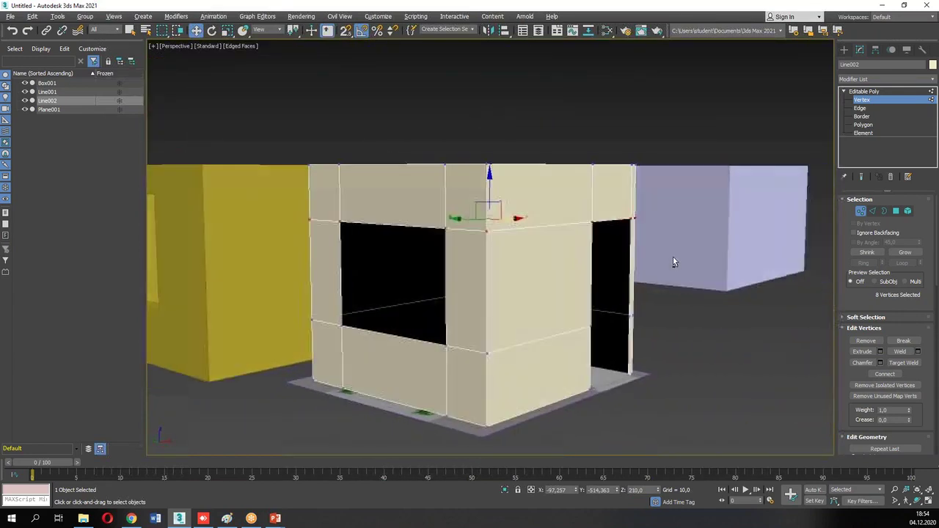
{"action": "left_click_drag", "start_coordinate": [256, 122], "coordinate": [698, 184]}
{"action": "middle_click_drag", "start_coordinate": [698, 185], "coordinate": [609, 213], "text": "alt"}
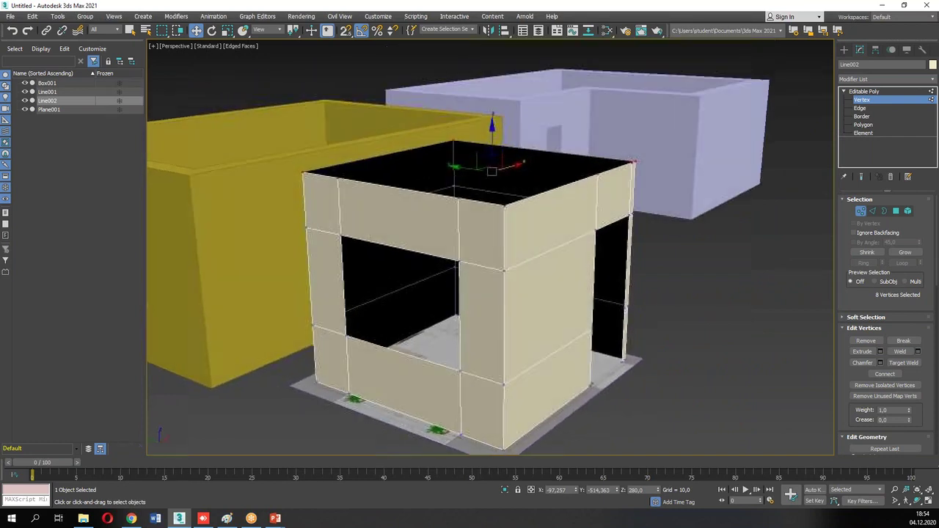
{"action": "double_click", "coordinate": [635, 490]}
{"action": "type", "text": "300"}
{"action": "key", "text": "Return"}
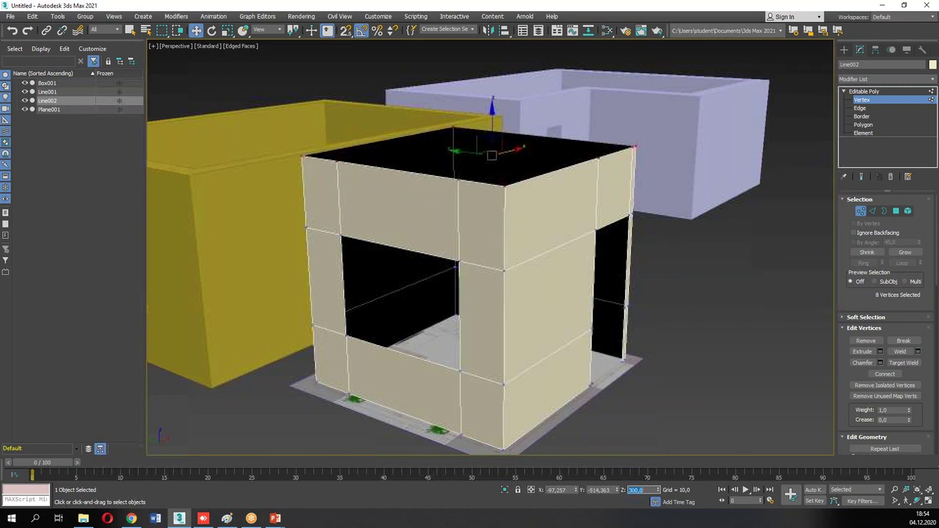
Select the vertex ring at the openings' top edges without the door opening's two vertices and set its Z position to 240.
{"action": "middle_click_drag", "start_coordinate": [464, 240], "coordinate": [467, 228], "text": "alt"}
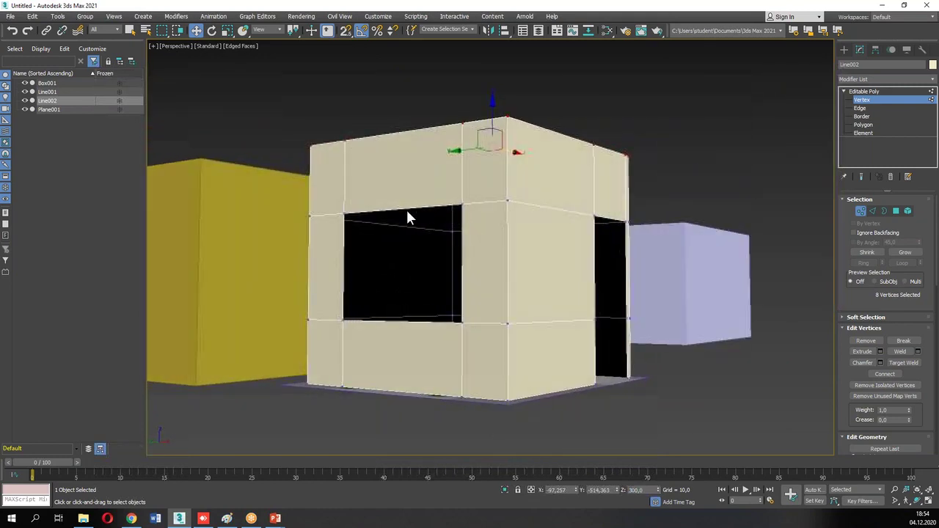
{"action": "left_click_drag", "start_coordinate": [299, 201], "coordinate": [635, 244]}
{"action": "middle_click_drag", "start_coordinate": [665, 245], "coordinate": [617, 242], "text": "alt"}
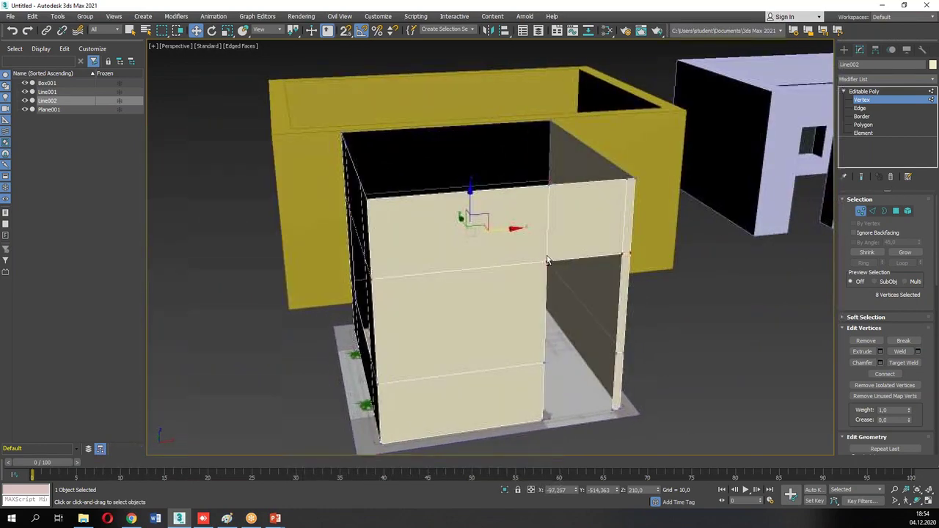
{"action": "left_click", "coordinate": [546, 258], "text": "alt"}
{"action": "middle_click_drag", "start_coordinate": [547, 257], "coordinate": [535, 273], "text": "alt"}
{"action": "left_click", "coordinate": [591, 274], "text": "alt"}
{"action": "middle_click_drag", "start_coordinate": [592, 275], "coordinate": [660, 325], "text": "alt"}
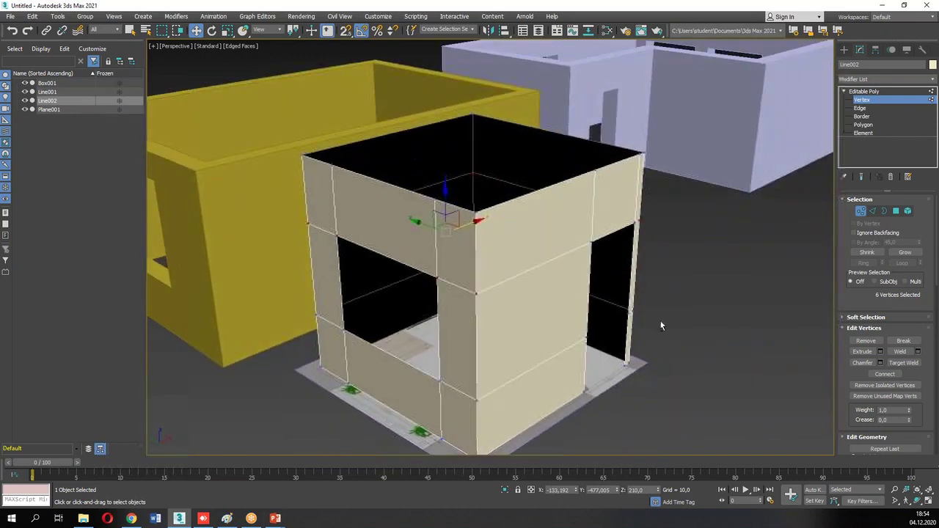
{"action": "double_click", "coordinate": [639, 491]}
{"action": "type", "text": "240"}
{"action": "key", "text": "Return"}
Select the two slanted edges beside the door opening's top at Edge level and remove them.
{"action": "middle_click_drag", "start_coordinate": [543, 317], "coordinate": [488, 239], "text": "alt"}
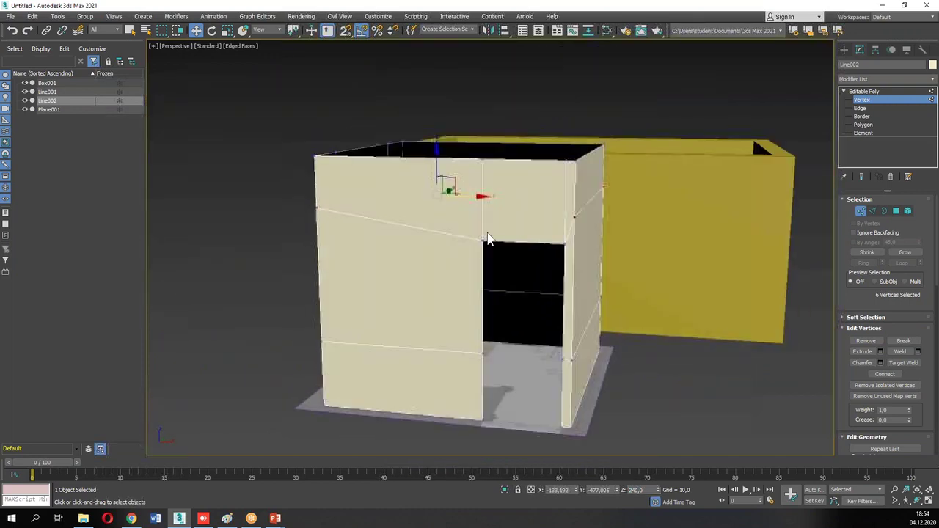
{"action": "mouse_move", "coordinate": [316, 207]}
{"action": "left_mouse_down"}
{"action": "mouse_move", "coordinate": [483, 240]}
{"action": "mouse_move", "coordinate": [564, 239]}
{"action": "mouse_move", "coordinate": [584, 216]}
{"action": "left_mouse_up"}
{"action": "key", "text": "Escape"}
{"action": "left_click_drag", "start_coordinate": [316, 207], "coordinate": [483, 240]}
{"action": "left_click_drag", "start_coordinate": [574, 219], "coordinate": [563, 246]}
{"action": "key", "text": "Escape"}
{"action": "left_click", "coordinate": [860, 108]}
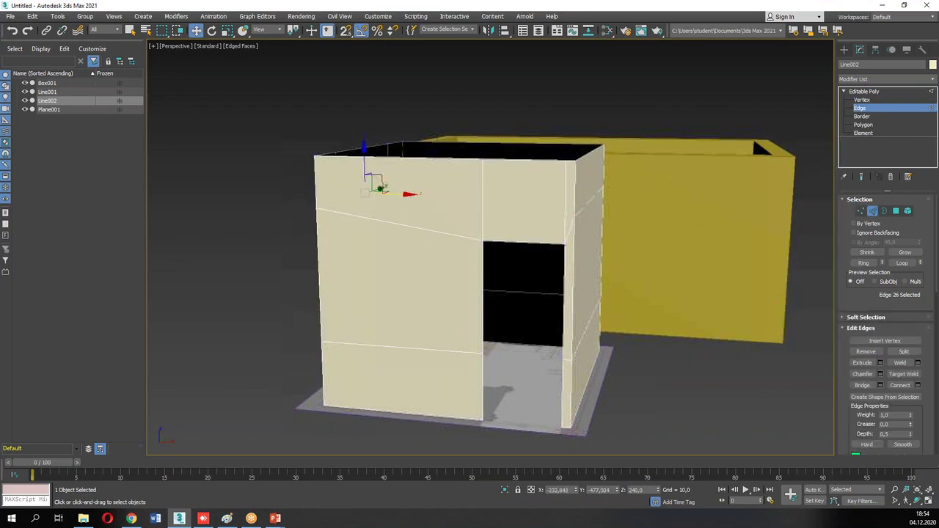
{"action": "left_click", "coordinate": [570, 225]}
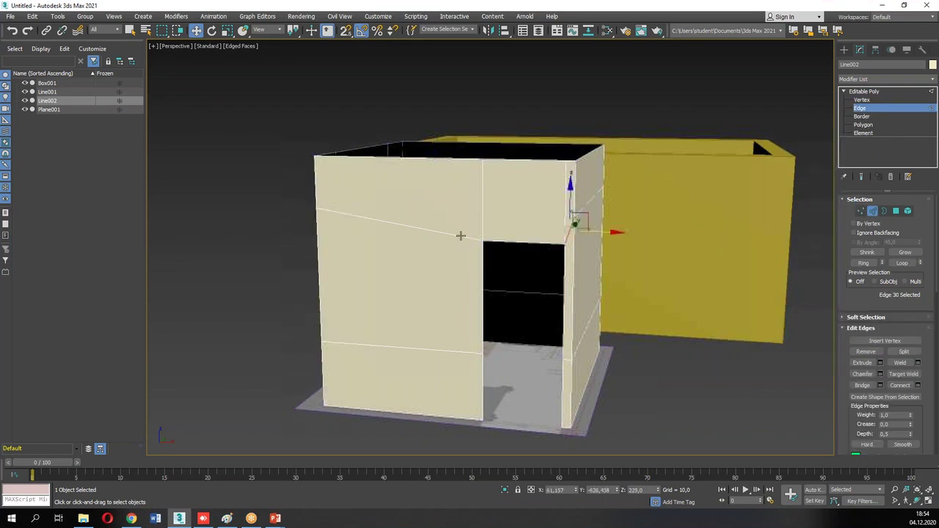
{"action": "left_click", "coordinate": [461, 236], "text": "ctrl"}
{"action": "left_click", "coordinate": [511, 280]}
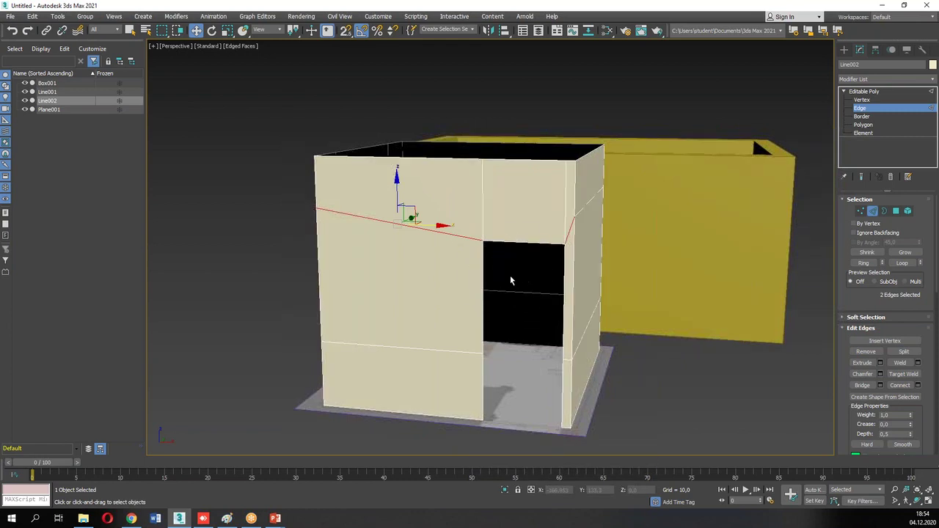
{"action": "left_click", "coordinate": [512, 280]}
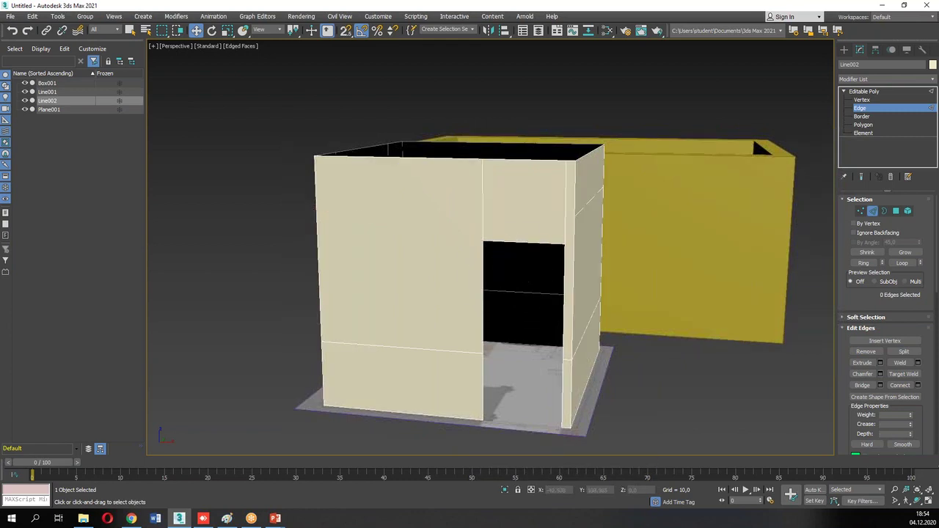
Cut a straight horizontal edge across the wall above the door opening between its two corner vertices, and leave Vertex level.
{"action": "left_click", "coordinate": [862, 100]}
{"action": "left_click_drag", "start_coordinate": [574, 218], "coordinate": [314, 207]}
{"action": "key", "text": "Escape"}
{"action": "left_click_drag", "start_coordinate": [844, 376], "coordinate": [829, 207]}
{"action": "left_click", "coordinate": [903, 375]}
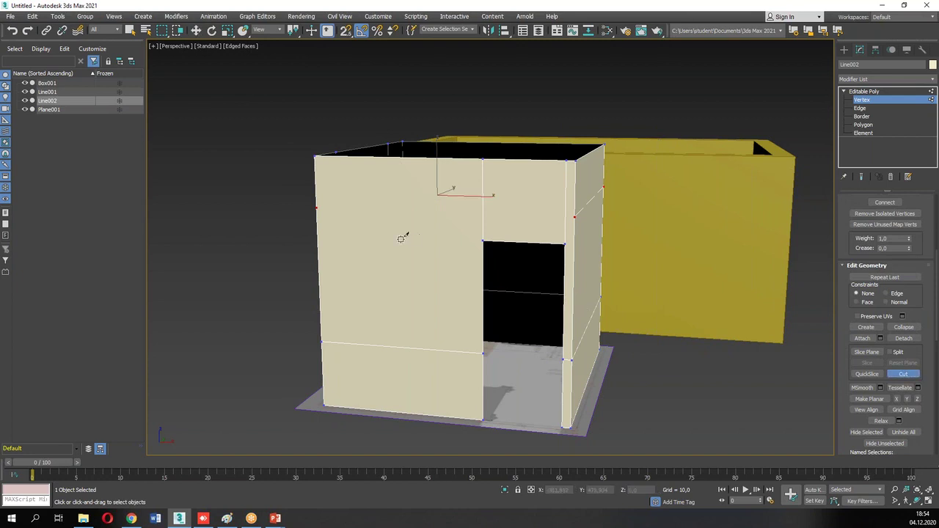
{"action": "left_click", "coordinate": [318, 208]}
{"action": "middle_click_drag", "start_coordinate": [594, 269], "coordinate": [724, 259], "text": "alt"}
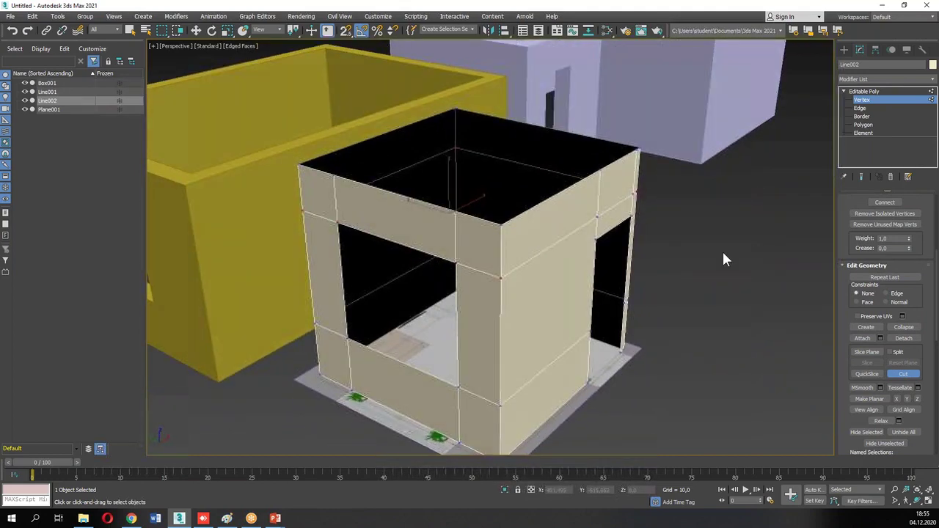
{"action": "key", "text": "w"}
{"action": "left_click", "coordinate": [861, 101]}
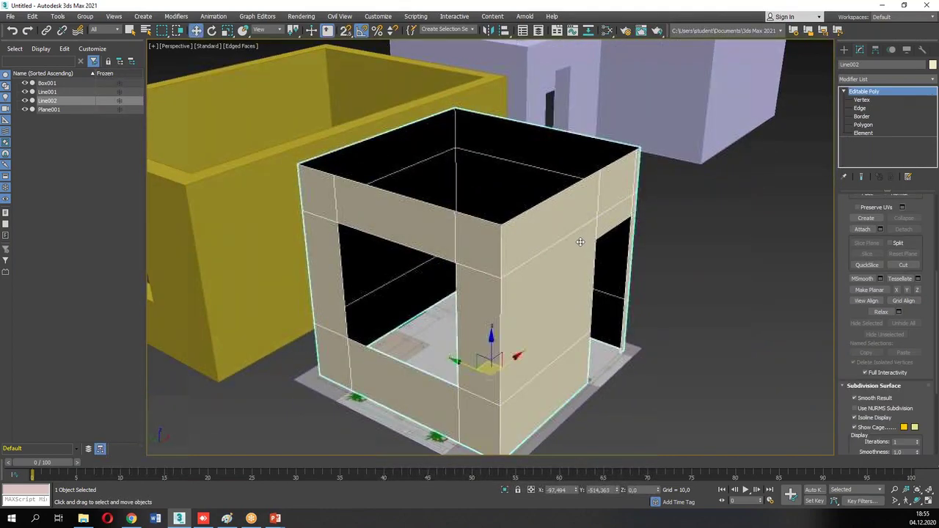
Add a Shell modifier to the Editable Poly room to give its walls thickness.
{"action": "scroll", "coordinate": [580, 242], "scroll_direction": "down", "scroll_amount": 3}
{"action": "left_click", "coordinate": [347, 237]}
{"action": "mouse_move", "coordinate": [305, 239]}
{"action": "left_mouse_down"}
{"action": "mouse_move", "coordinate": [327, 248]}
{"action": "mouse_move", "coordinate": [330, 235]}
{"action": "left_mouse_up"}
{"action": "left_click", "coordinate": [551, 250]}
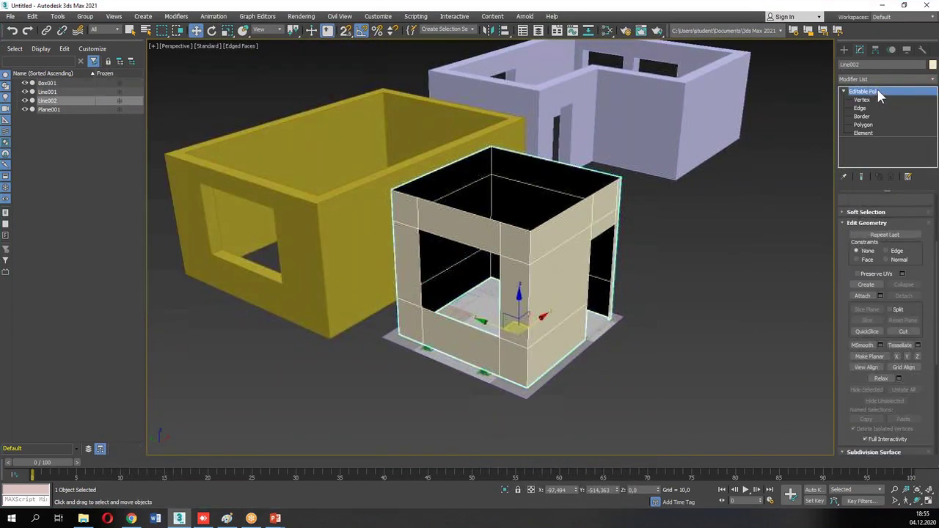
{"action": "left_click", "coordinate": [884, 79]}
{"action": "left_click_drag", "start_coordinate": [932, 106], "coordinate": [931, 350]}
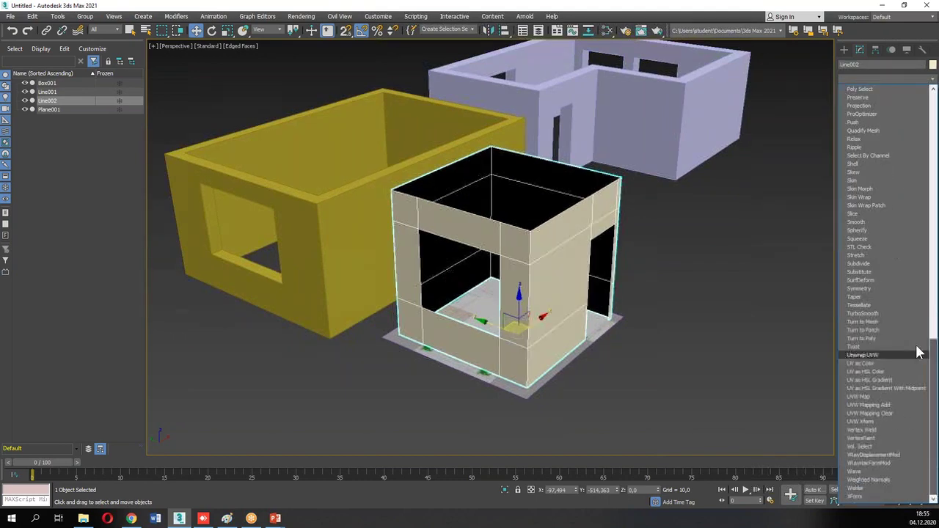
{"action": "left_click", "coordinate": [859, 163]}
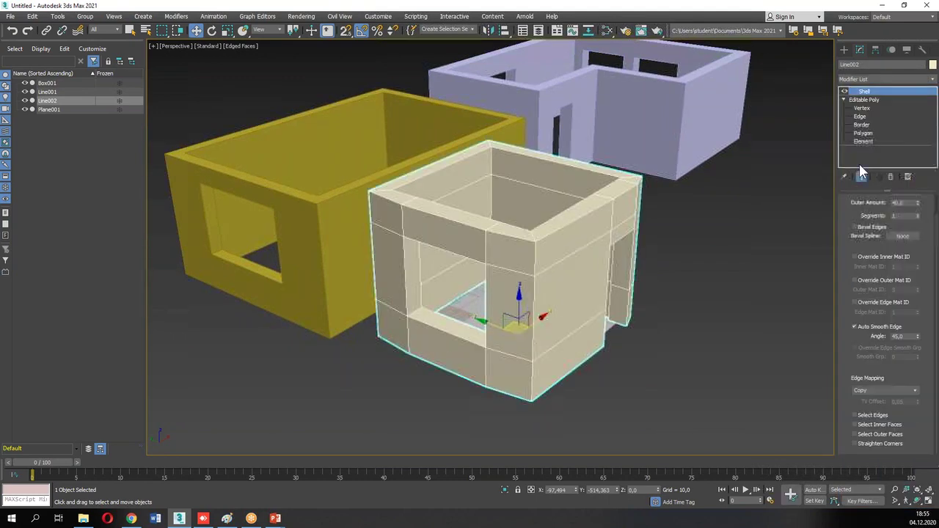
Enable Straighten Corners in the Shell modifier and inspect the room's outer corners.
{"action": "mouse_move", "coordinate": [476, 231]}
{"action": "left_mouse_down"}
{"action": "mouse_move", "coordinate": [587, 218]}
{"action": "mouse_move", "coordinate": [535, 242]}
{"action": "left_mouse_up"}
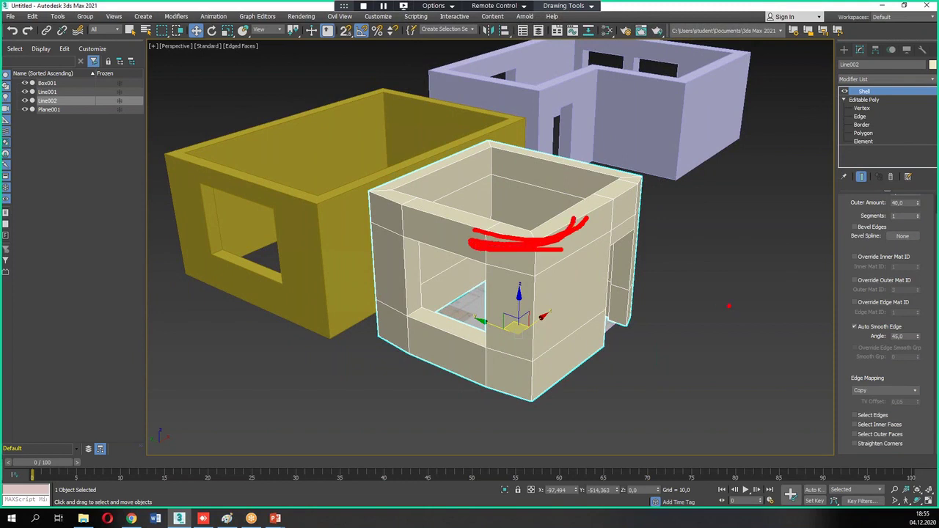
{"action": "key", "text": "Escape"}
{"action": "key", "text": "ctrl+2"}
{"action": "left_click_drag", "start_coordinate": [838, 439], "coordinate": [923, 446]}
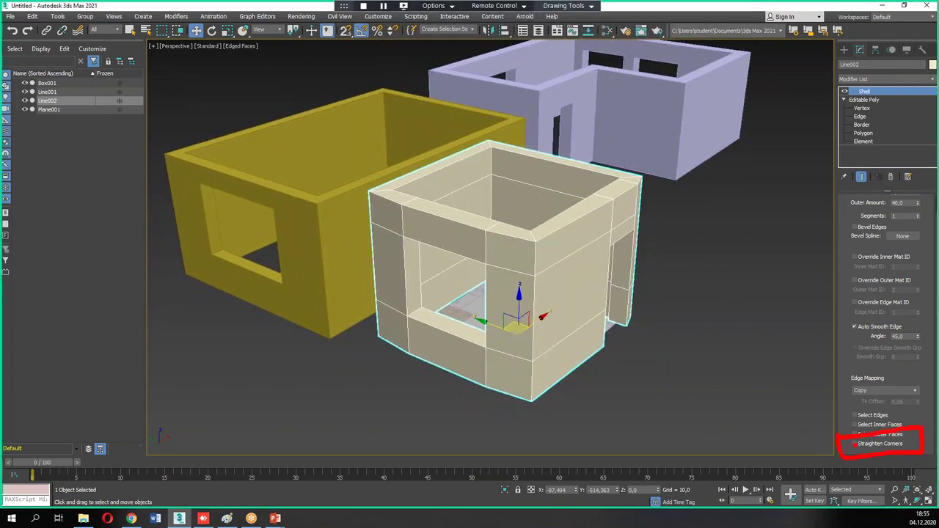
{"action": "key", "text": "Escape"}
{"action": "left_click", "coordinate": [854, 444]}
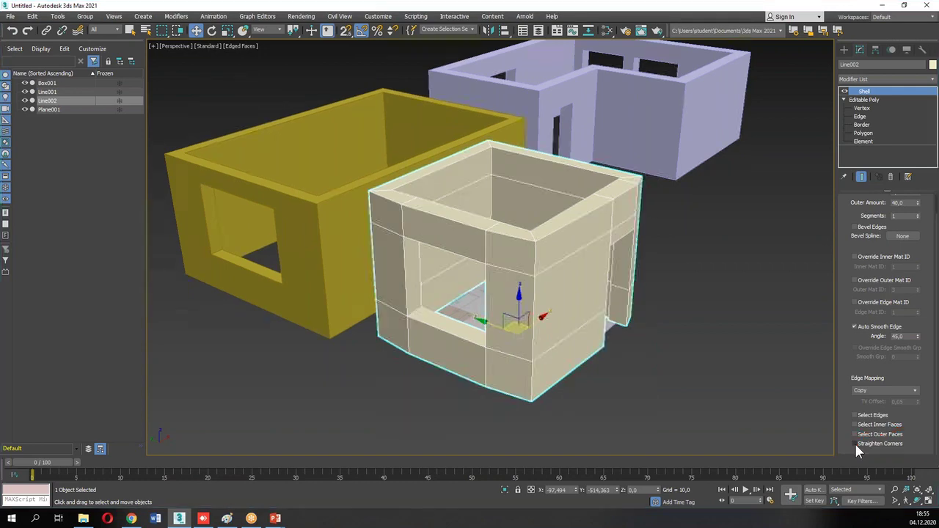
{"action": "left_click", "coordinate": [855, 443]}
{"action": "mouse_move", "coordinate": [563, 252]}
{"action": "middle_mouse_down", "text": "alt"}
{"action": "mouse_move", "coordinate": [541, 273]}
{"action": "mouse_move", "coordinate": [548, 334]}
{"action": "mouse_move", "coordinate": [604, 239]}
{"action": "mouse_move", "coordinate": [543, 250]}
{"action": "mouse_move", "coordinate": [528, 220]}
{"action": "mouse_move", "coordinate": [521, 235]}
{"action": "mouse_move", "coordinate": [516, 224]}
{"action": "mouse_move", "coordinate": [553, 266]}
{"action": "middle_mouse_up", "text": "alt"}
{"action": "middle_click_drag", "start_coordinate": [603, 212], "coordinate": [433, 209], "text": "alt"}
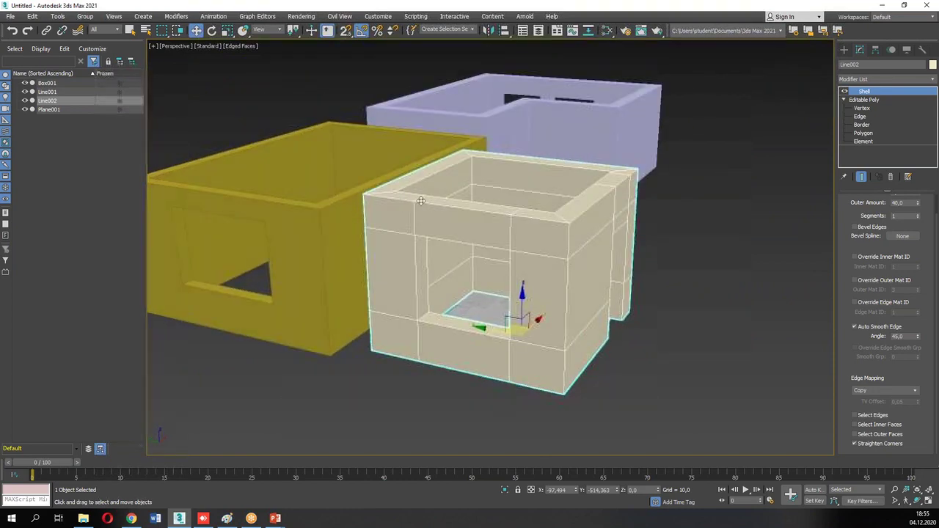
Compare the vertices of the base mesh with the shelled wall over the floor plan in the top view.
{"action": "left_click", "coordinate": [874, 106]}
{"action": "middle_click_drag", "start_coordinate": [566, 219], "coordinate": [558, 237], "text": "alt"}
{"action": "middle_click_drag", "start_coordinate": [446, 275], "coordinate": [452, 288], "text": "alt"}
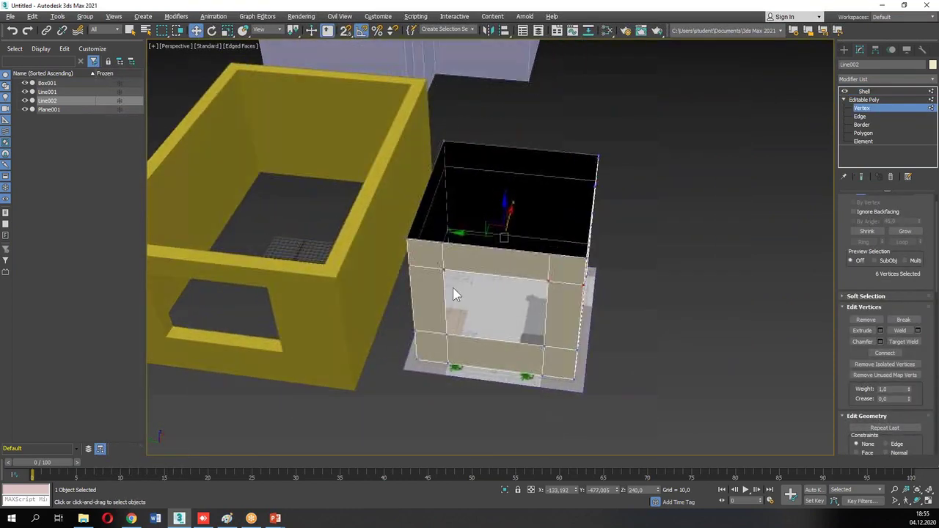
{"action": "key", "text": "alt+w"}
{"action": "scroll", "coordinate": [299, 129], "scroll_direction": "up", "scroll_amount": 4}
{"action": "left_click_drag", "start_coordinate": [361, 137], "coordinate": [357, 140]}
{"action": "middle_click_drag", "start_coordinate": [357, 141], "coordinate": [364, 136]}
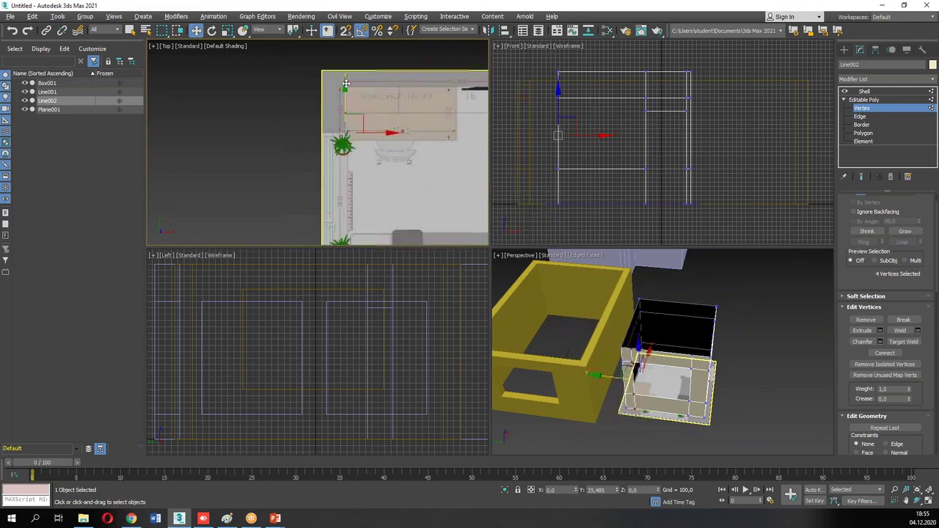
{"action": "left_click", "coordinate": [891, 108]}
{"action": "left_click", "coordinate": [881, 91]}
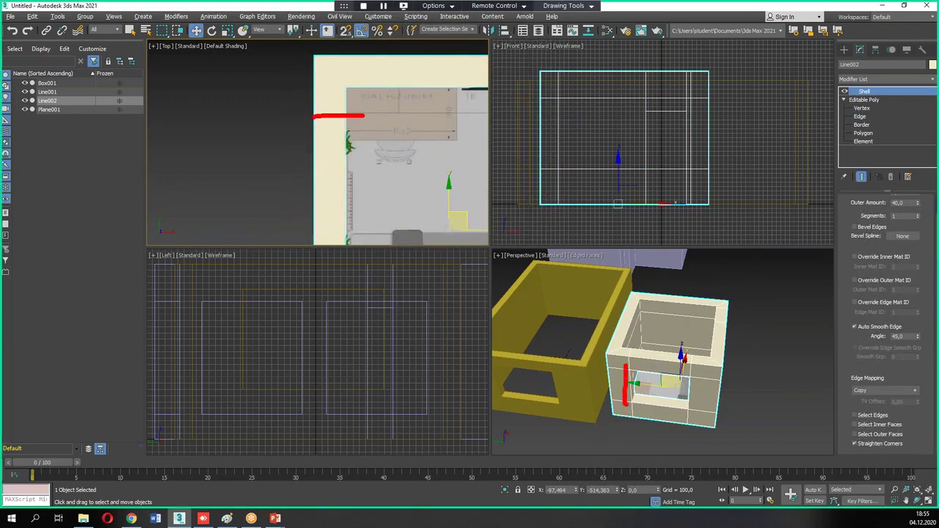
Select the vertices at one side of the window opening at Vertex level and examine them against the floor plan and in perspective.
{"action": "left_click", "coordinate": [866, 108]}
{"action": "middle_click_drag", "start_coordinate": [301, 199], "coordinate": [339, 101]}
{"action": "left_click_drag", "start_coordinate": [325, 141], "coordinate": [384, 168]}
{"action": "middle_click_drag", "start_coordinate": [387, 126], "coordinate": [395, 213]}
{"action": "left_click_drag", "start_coordinate": [351, 89], "coordinate": [404, 112]}
{"action": "left_click_drag", "start_coordinate": [392, 79], "coordinate": [397, 111]}
{"action": "middle_click", "coordinate": [635, 354]}
{"action": "key", "text": "alt+w"}
{"action": "middle_click_drag", "start_coordinate": [651, 345], "coordinate": [573, 362], "text": "alt"}
{"action": "key", "text": "alt+w"}
{"action": "middle_click_drag", "start_coordinate": [399, 181], "coordinate": [316, 180]}
{"action": "scroll", "coordinate": [330, 178], "scroll_direction": "down", "scroll_amount": 2}
{"action": "middle_click_drag", "start_coordinate": [462, 144], "coordinate": [439, 89]}
{"action": "scroll", "coordinate": [408, 220], "scroll_direction": "up", "scroll_amount": 2}
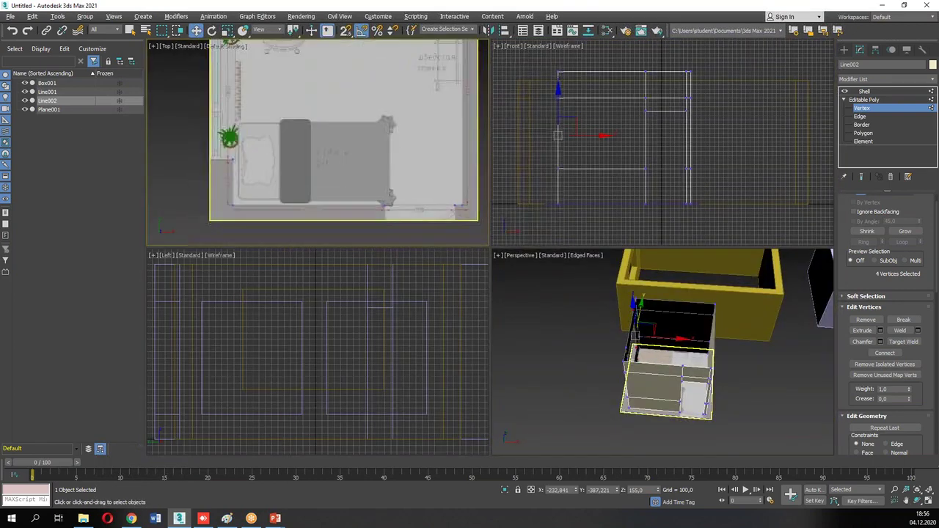
Select both vertex columns of the door opening and move them along the wall to an X position of about -149.
{"action": "middle_click_drag", "start_coordinate": [352, 213], "coordinate": [323, 190]}
{"action": "left_click_drag", "start_coordinate": [346, 168], "coordinate": [429, 208]}
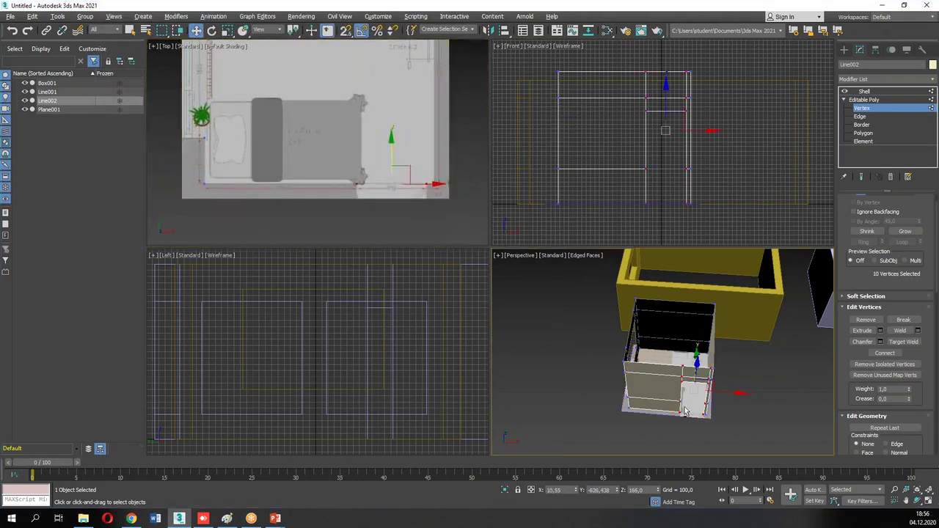
{"action": "key", "text": "alt+w"}
{"action": "left_click_drag", "start_coordinate": [596, 326], "coordinate": [505, 336]}
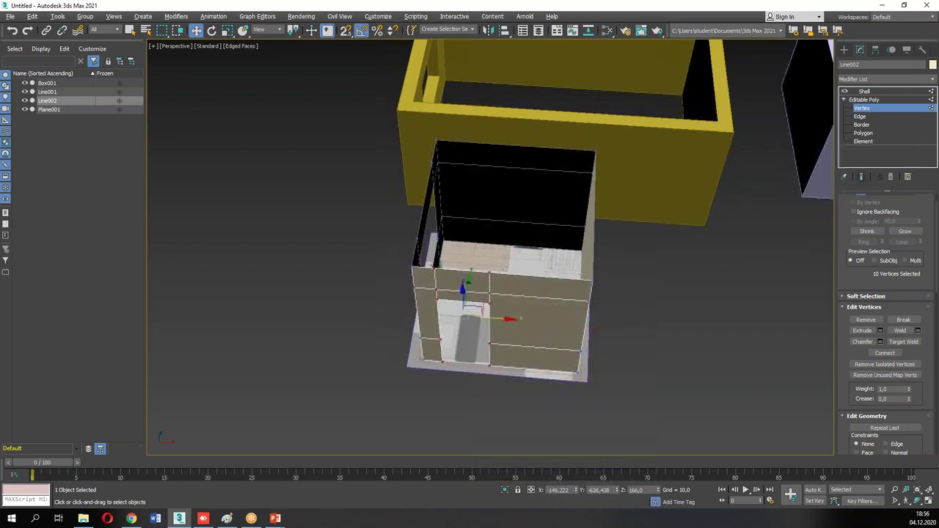
Turn on Show End Result for vertex editing and shift the door opening along the wall to an X position of about -158.
{"action": "left_click_drag", "start_coordinate": [867, 181], "coordinate": [846, 177]}
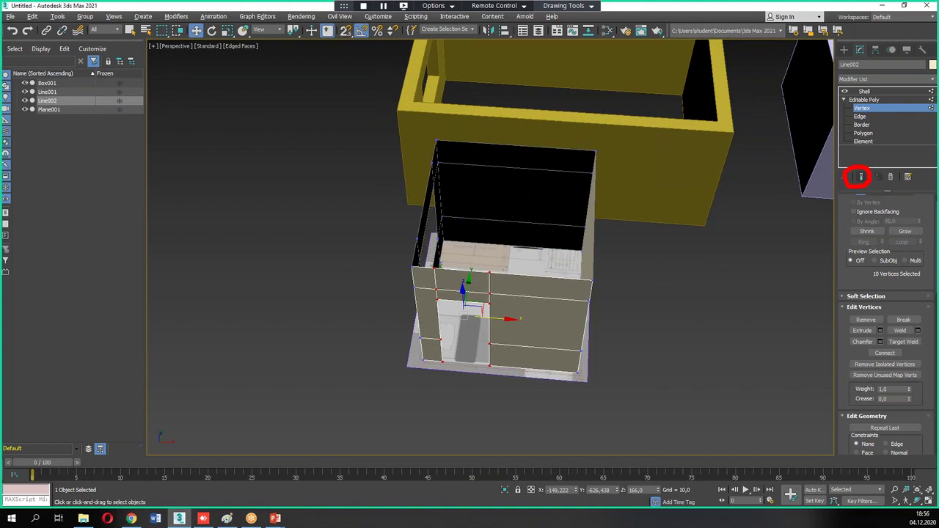
{"action": "left_click", "coordinate": [862, 176]}
{"action": "left_click_drag", "start_coordinate": [491, 320], "coordinate": [484, 343]}
{"action": "middle_click_drag", "start_coordinate": [484, 344], "coordinate": [511, 339], "text": "alt"}
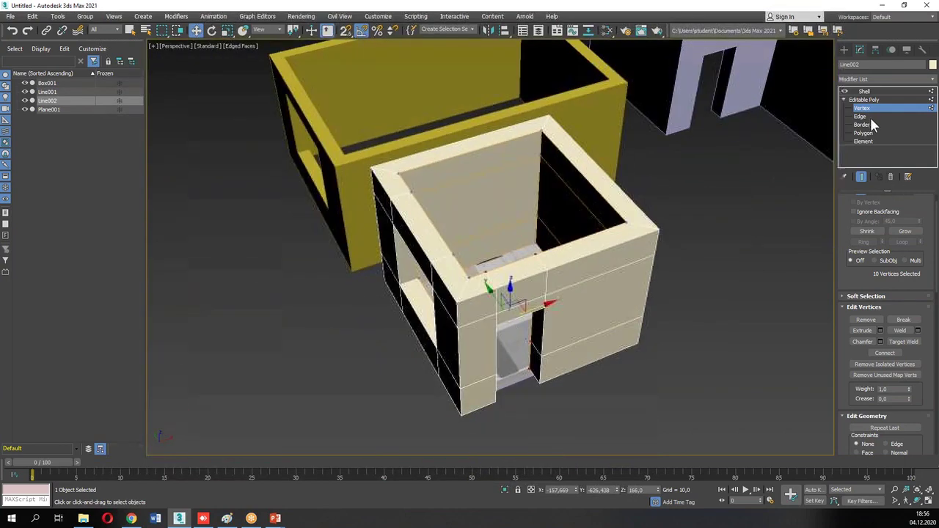
{"action": "left_click", "coordinate": [866, 91]}
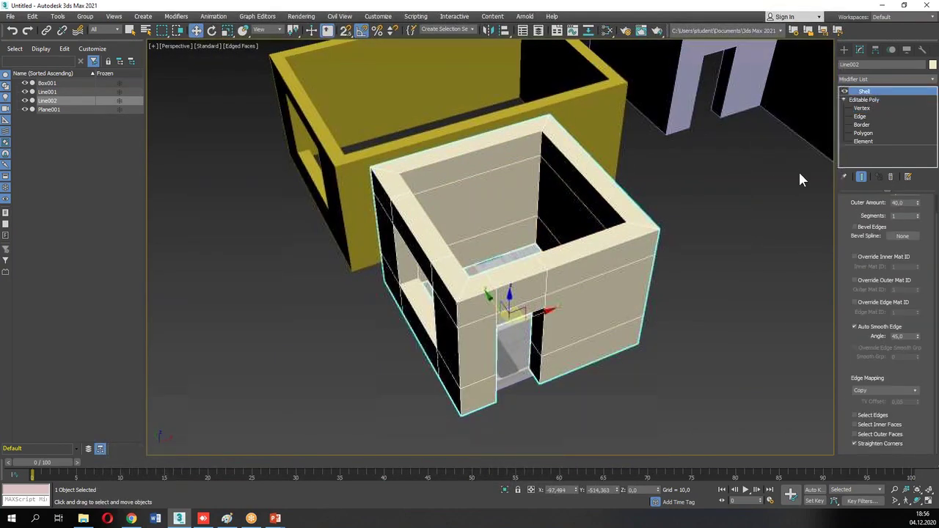
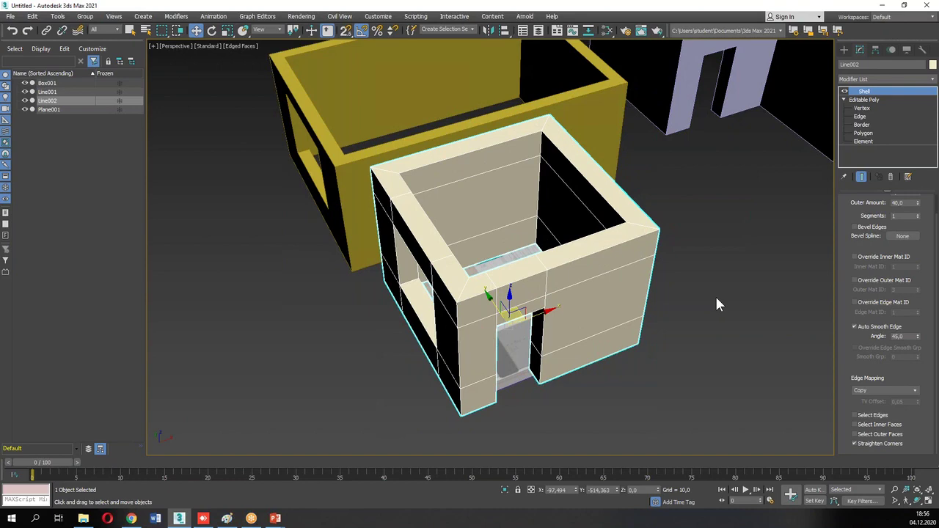
Create a Plane of about 617 by 732 in the top view, in the empty area beside the cream room.
{"action": "left_click", "coordinate": [706, 269]}
{"action": "scroll", "coordinate": [639, 281], "scroll_direction": "up", "scroll_amount": 4}
{"action": "scroll", "coordinate": [619, 273], "scroll_direction": "down", "scroll_amount": 4}
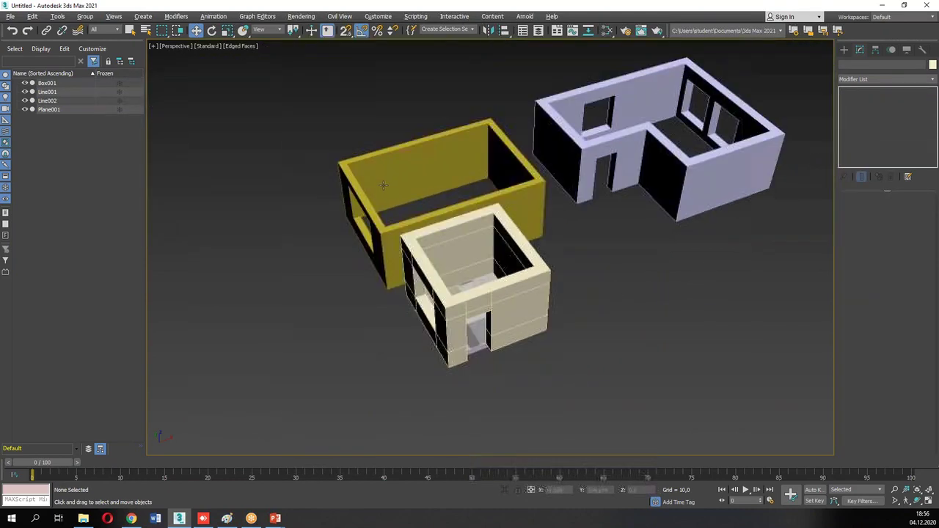
{"action": "key", "text": "alt+w"}
{"action": "scroll", "coordinate": [384, 186], "scroll_direction": "down", "scroll_amount": 6}
{"action": "middle_click_drag", "start_coordinate": [404, 174], "coordinate": [303, 187]}
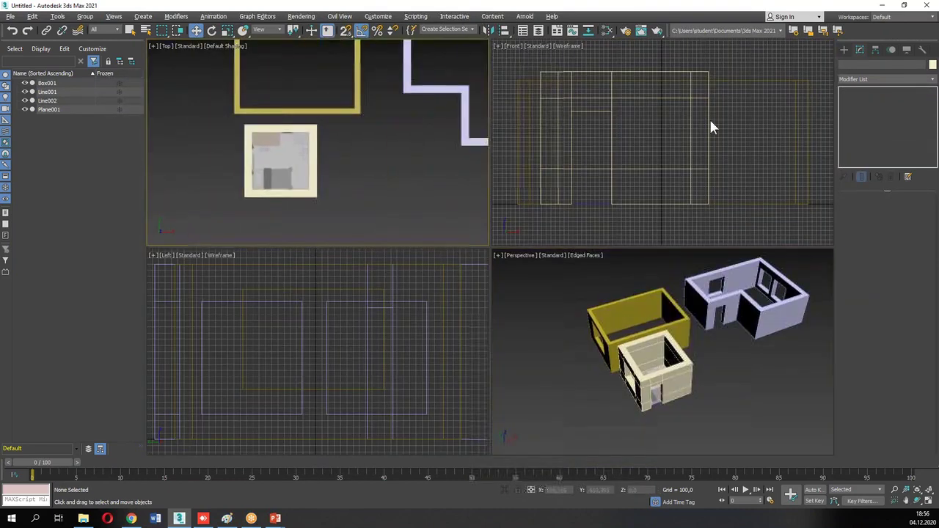
{"action": "left_click", "coordinate": [844, 49]}
{"action": "left_click", "coordinate": [843, 64]}
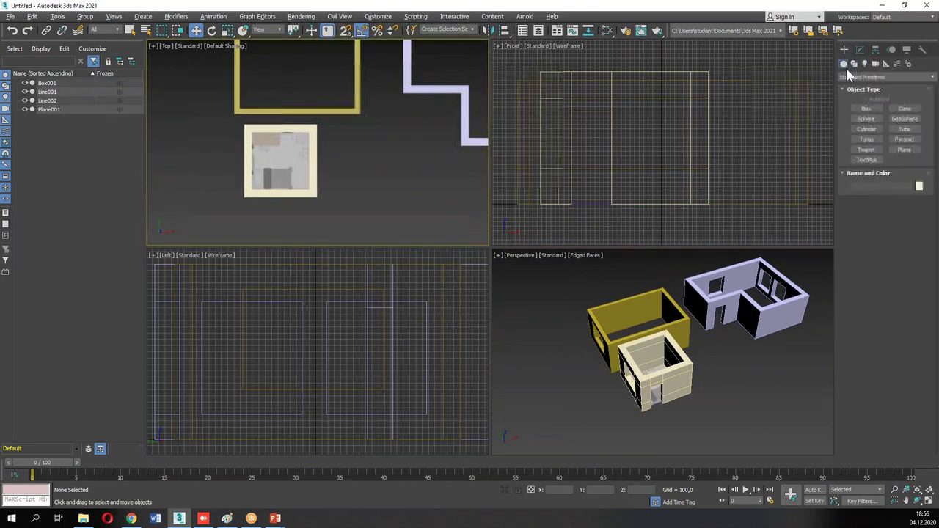
{"action": "left_click", "coordinate": [905, 149]}
{"action": "middle_click_drag", "start_coordinate": [384, 140], "coordinate": [324, 110]}
{"action": "left_click_drag", "start_coordinate": [313, 138], "coordinate": [453, 255]}
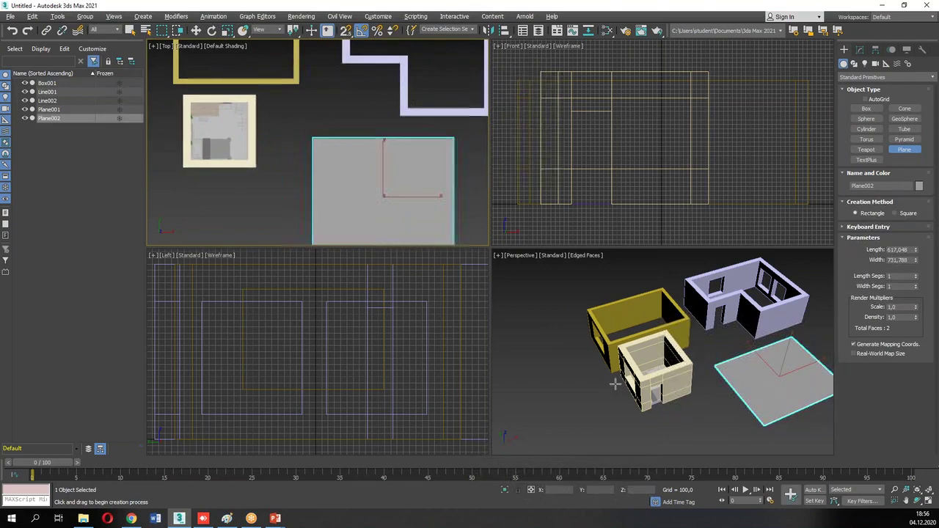
Apply flat plan.jpg from the wall construction folder on drive C as the texture of the new plane.
{"action": "middle_click_drag", "start_coordinate": [673, 388], "coordinate": [627, 367]}
{"action": "key", "text": "alt+w"}
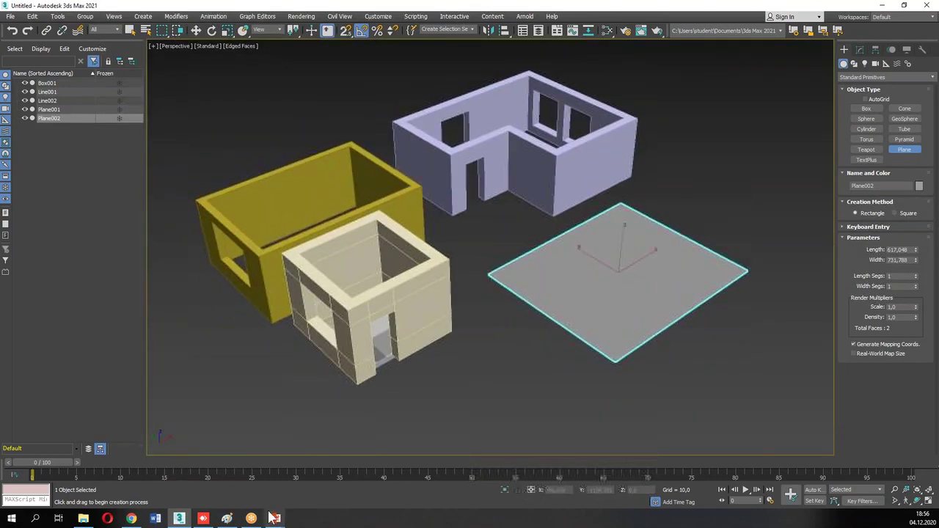
{"action": "left_click", "coordinate": [83, 519]}
{"action": "left_click", "coordinate": [687, 177]}
{"action": "left_click", "coordinate": [83, 518]}
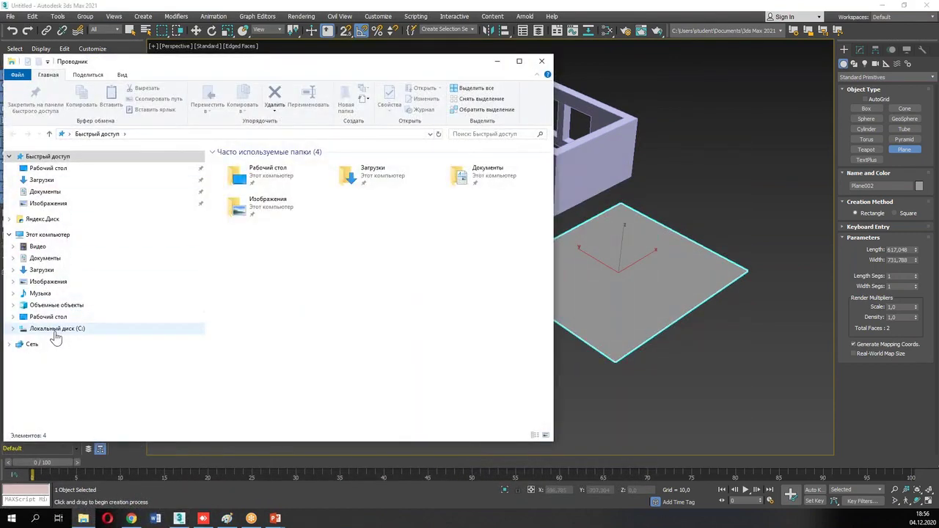
{"action": "left_click", "coordinate": [55, 332]}
{"action": "left_click", "coordinate": [247, 391]}
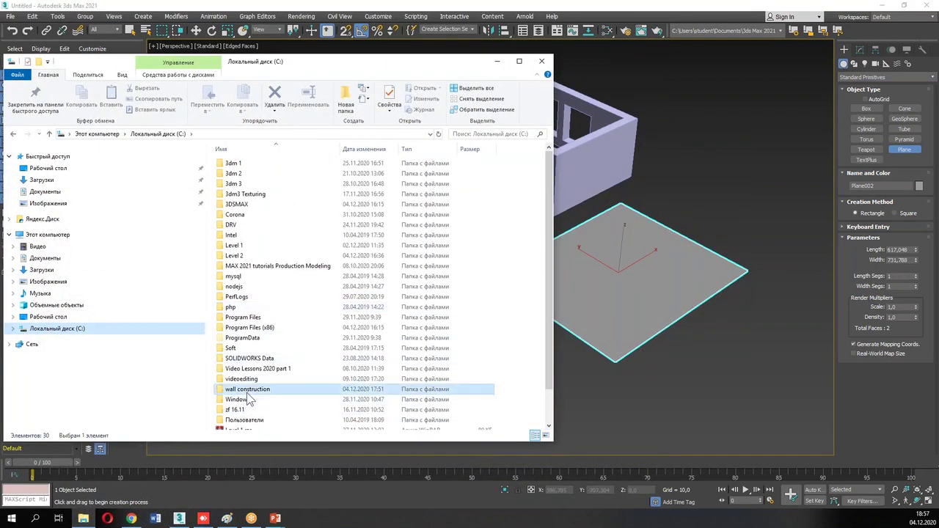
{"action": "double_click", "coordinate": [247, 391]}
{"action": "left_click", "coordinate": [244, 188]}
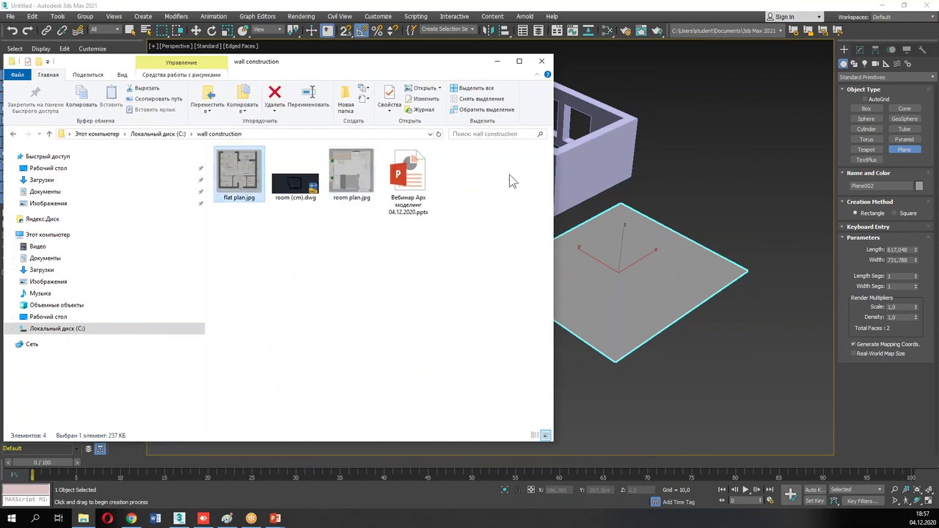
{"action": "left_click_drag", "start_coordinate": [236, 174], "coordinate": [628, 253]}
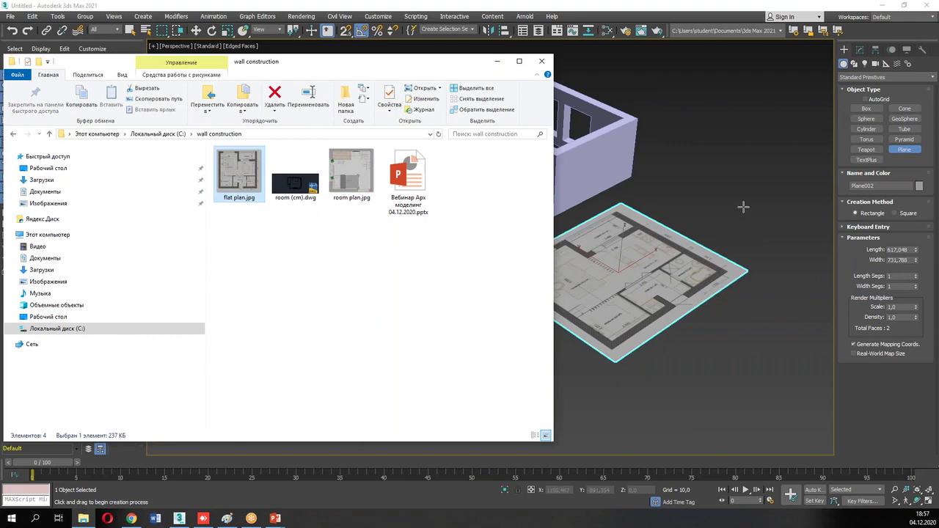
Set the floor plan plane's length to 667 and its width to 695.
{"action": "left_click", "coordinate": [860, 49]}
{"action": "middle_click_drag", "start_coordinate": [623, 281], "coordinate": [603, 309], "text": "alt"}
{"action": "left_click", "coordinate": [85, 520]}
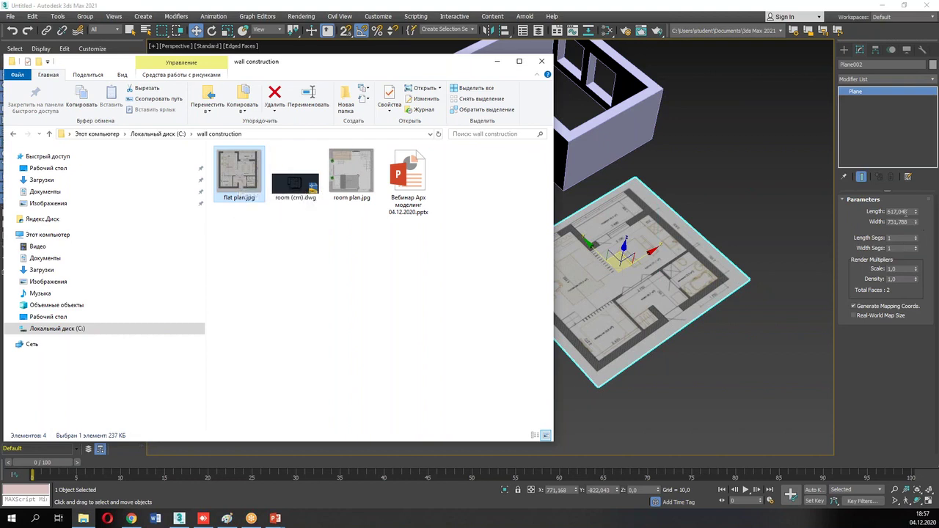
{"action": "double_click", "coordinate": [901, 212]}
{"action": "type", "text": "66"}
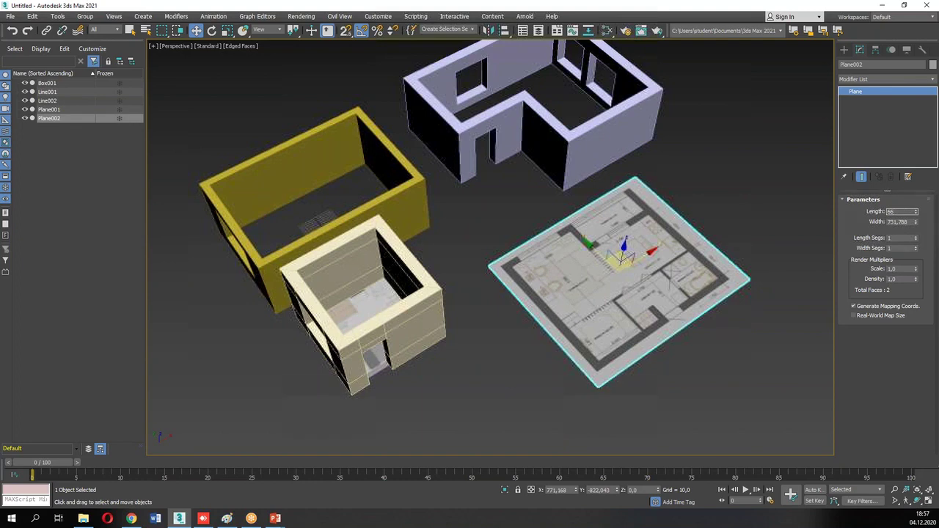
{"action": "type", "text": "7"}
{"action": "key", "text": "Return"}
{"action": "key", "text": "Tab"}
{"action": "type", "text": "69"}
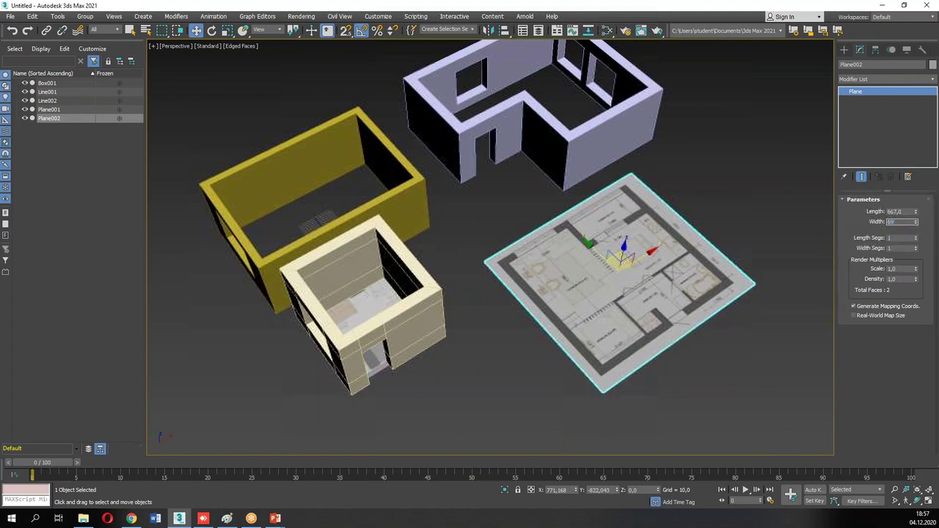
{"action": "type", "text": "5"}
{"action": "key", "text": "Return"}
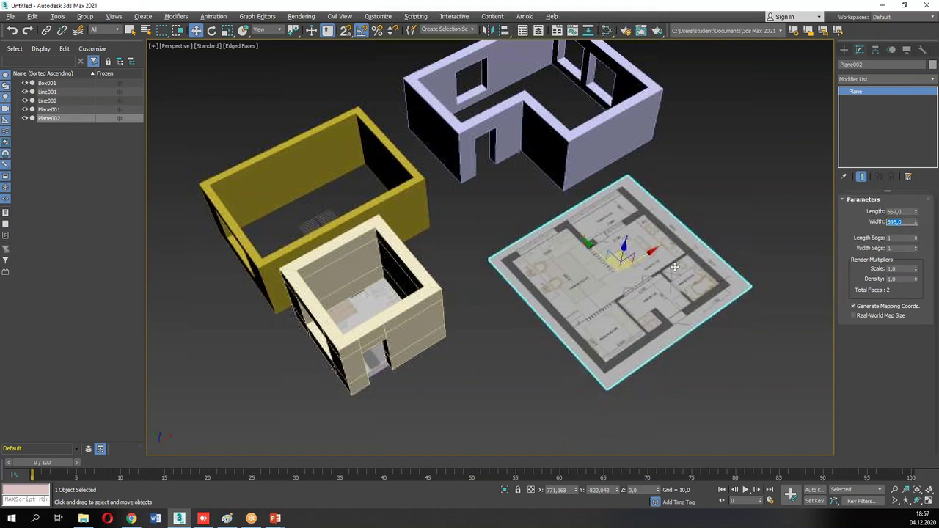
In the top view, draw a reference box across the living room below its 3 500 dimension and set its width to 350.
{"action": "middle_click_drag", "start_coordinate": [675, 267], "coordinate": [673, 286], "text": "alt"}
{"action": "key", "text": "t"}
{"action": "middle_click_drag", "start_coordinate": [485, 238], "coordinate": [418, 124]}
{"action": "scroll", "coordinate": [507, 173], "scroll_direction": "up", "scroll_amount": 2}
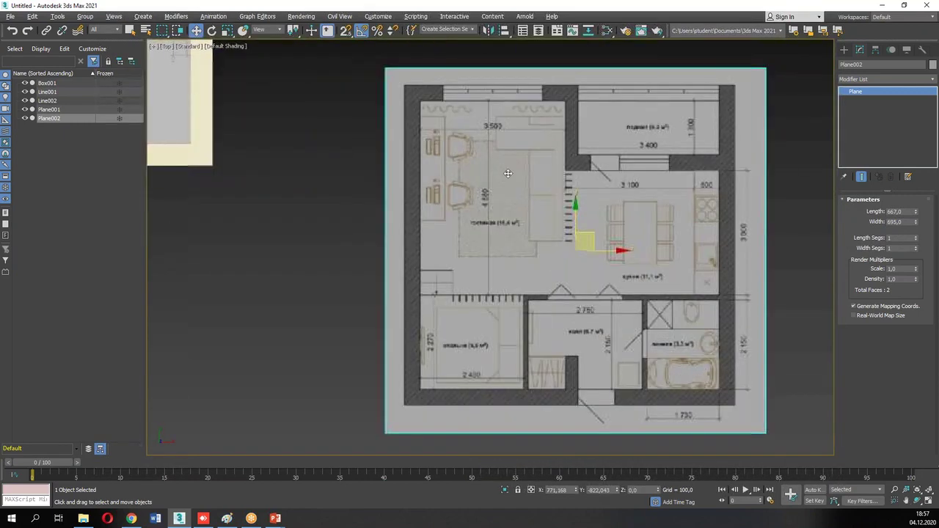
{"action": "scroll", "coordinate": [500, 196], "scroll_direction": "up", "scroll_amount": 2}
{"action": "middle_click_drag", "start_coordinate": [504, 150], "coordinate": [503, 272]}
{"action": "mouse_move", "coordinate": [384, 212]}
{"action": "left_mouse_down"}
{"action": "mouse_move", "coordinate": [384, 232]}
{"action": "mouse_move", "coordinate": [549, 223]}
{"action": "left_mouse_up"}
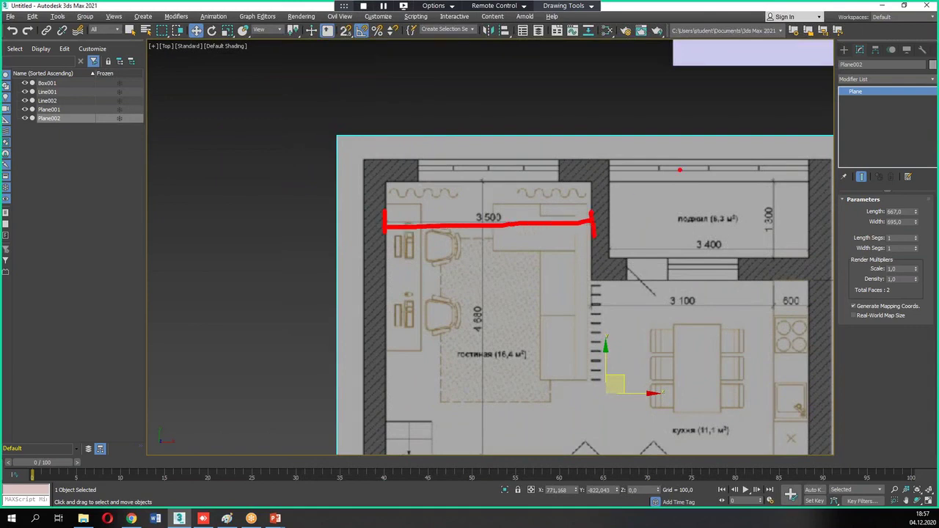
{"action": "left_click", "coordinate": [844, 49]}
{"action": "left_click", "coordinate": [867, 109]}
{"action": "left_click_drag", "start_coordinate": [342, 254], "coordinate": [614, 294]}
{"action": "left_click", "coordinate": [613, 290]}
{"action": "double_click", "coordinate": [905, 260]}
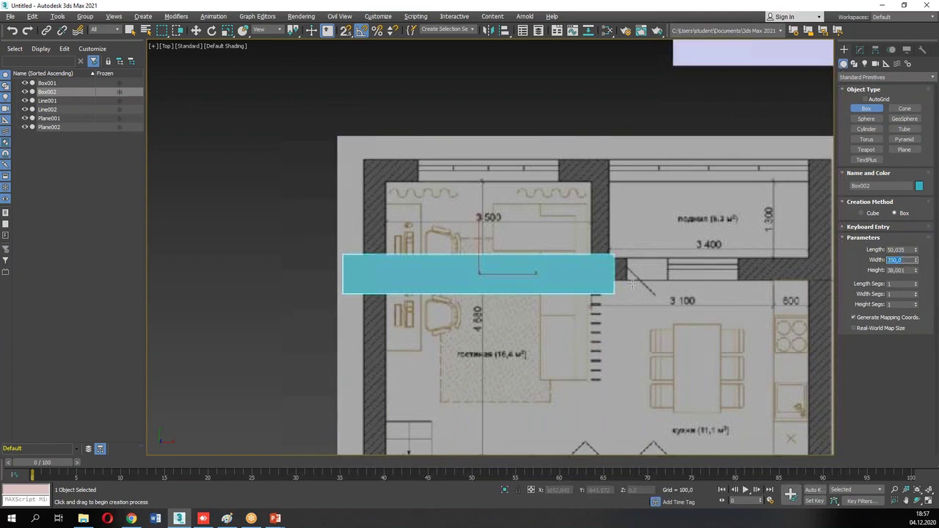
Scale up the floor plan plane uniformly and move the reference box between the living room's inner walls to compare widths.
{"action": "key", "text": "w"}
{"action": "left_click_drag", "start_coordinate": [500, 263], "coordinate": [510, 242]}
{"action": "left_click", "coordinate": [860, 49]}
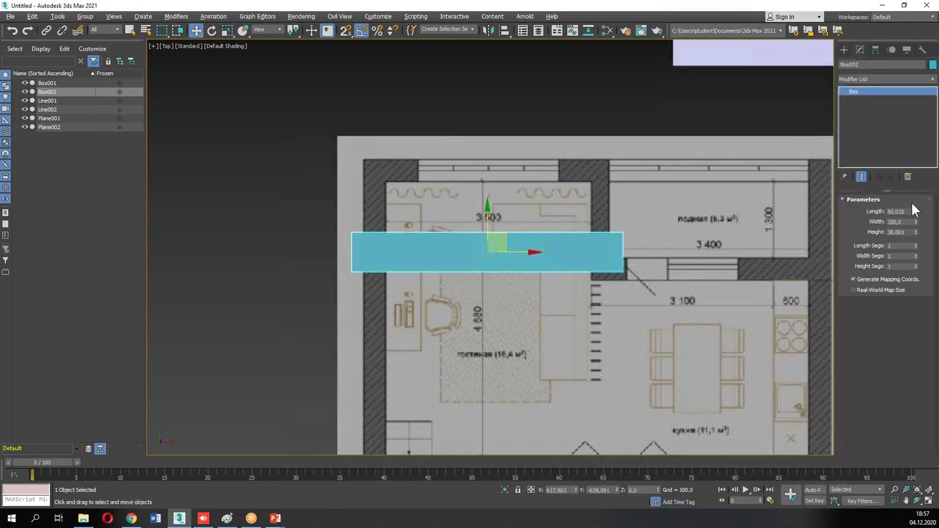
{"action": "left_click_drag", "start_coordinate": [915, 220], "coordinate": [912, 203]}
{"action": "right_click", "coordinate": [912, 203]}
{"action": "left_click", "coordinate": [570, 209]}
{"action": "key", "text": "r"}
{"action": "left_click_drag", "start_coordinate": [611, 388], "coordinate": [619, 377]}
{"action": "left_click", "coordinate": [524, 247]}
{"action": "key", "text": "w"}
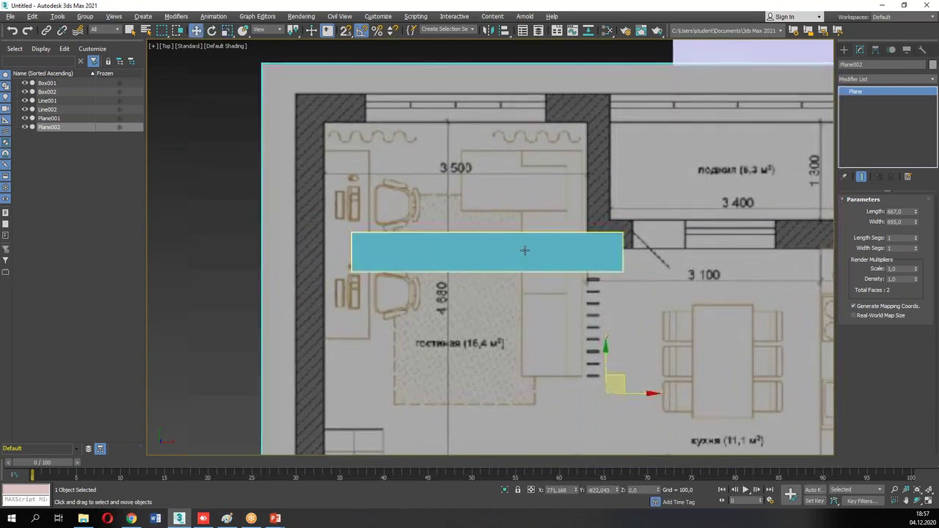
{"action": "left_click_drag", "start_coordinate": [490, 232], "coordinate": [467, 202]}
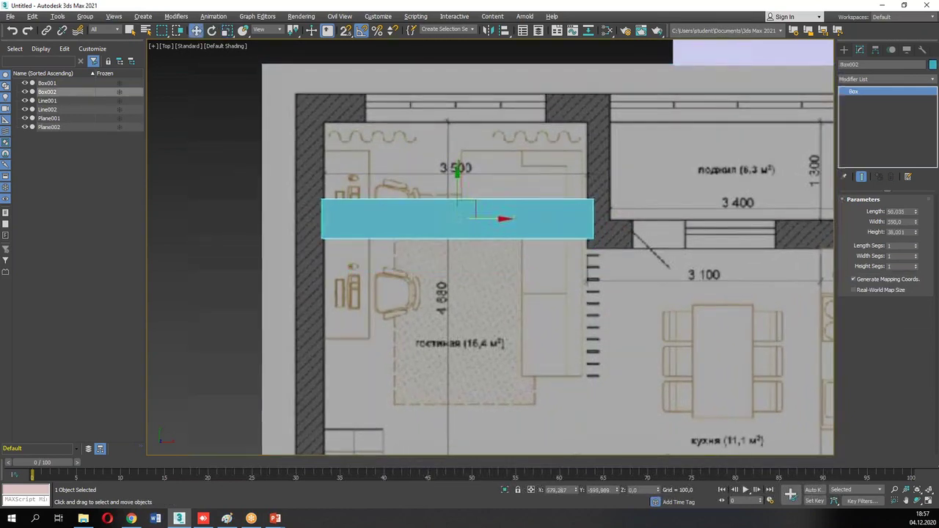
Enlarge the floor plan slightly more and realign the reference box with the living room's inner wall faces.
{"action": "left_click", "coordinate": [568, 339]}
{"action": "key", "text": "r"}
{"action": "mouse_move", "coordinate": [620, 395]}
{"action": "left_mouse_down"}
{"action": "mouse_move", "coordinate": [621, 382]}
{"action": "mouse_move", "coordinate": [614, 390]}
{"action": "left_mouse_up"}
{"action": "left_click", "coordinate": [474, 216]}
{"action": "key", "text": "w"}
{"action": "left_click_drag", "start_coordinate": [472, 213], "coordinate": [467, 208]}
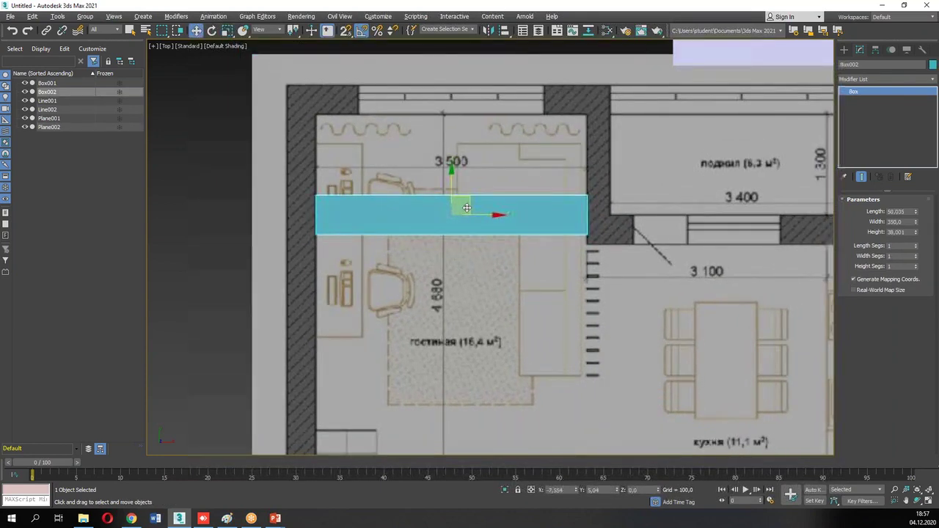
Fine-tune the floor plan's scale against the 350-wide reference box, recheck the fit and delete the box.
{"action": "left_click", "coordinate": [603, 394]}
{"action": "key", "text": "r"}
{"action": "left_click_drag", "start_coordinate": [609, 387], "coordinate": [612, 386]}
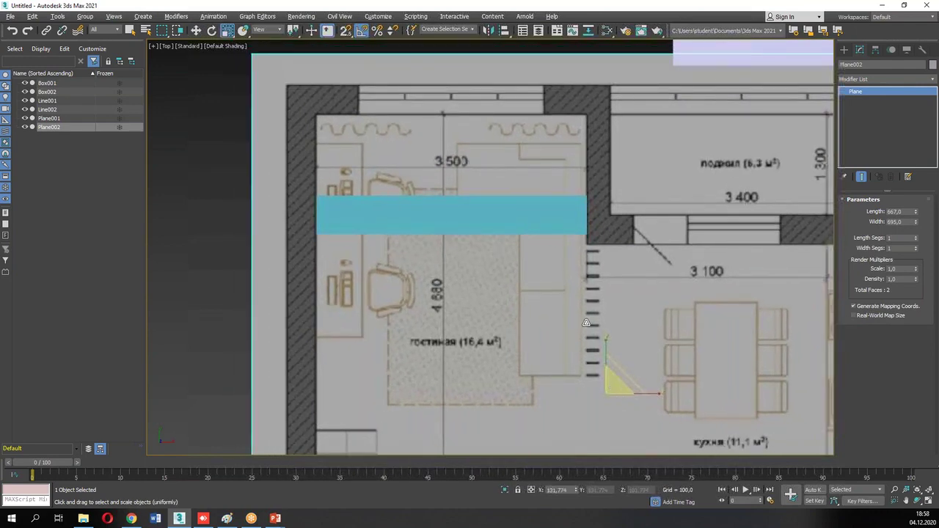
{"action": "left_click", "coordinate": [470, 214]}
{"action": "key", "text": "w"}
{"action": "left_click_drag", "start_coordinate": [469, 205], "coordinate": [470, 201]}
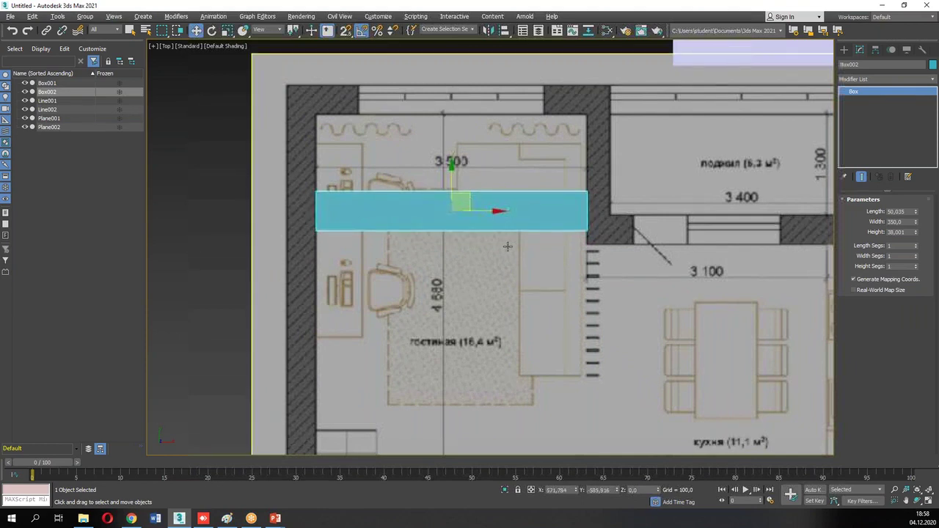
{"action": "key", "text": "Delete"}
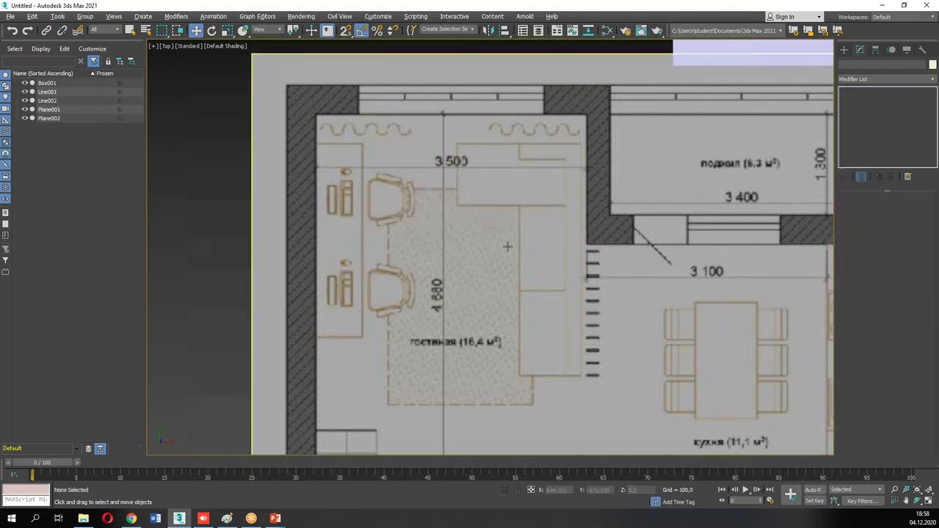
Move the floor plan plane clear of the lilac room, to about X 739 and Y -902.
{"action": "scroll", "coordinate": [507, 246], "scroll_direction": "down", "scroll_amount": 4}
{"action": "left_click", "coordinate": [545, 268]}
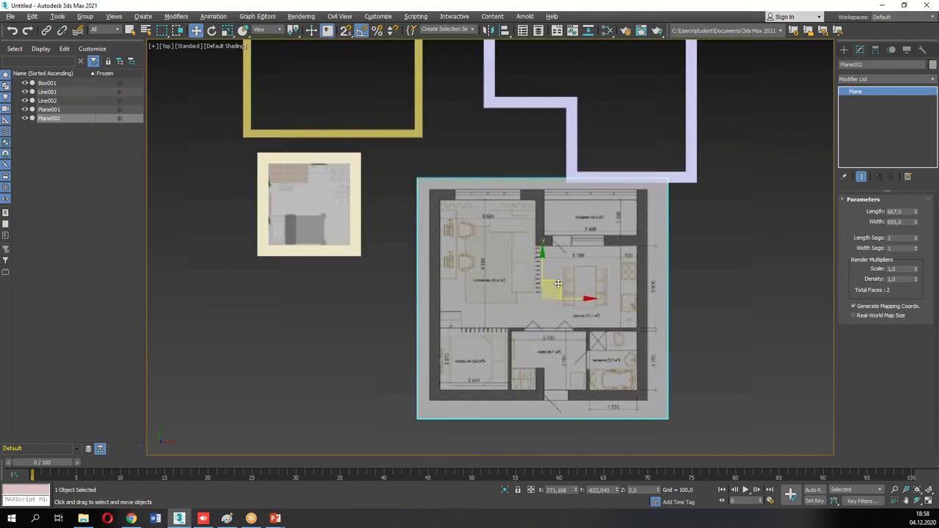
{"action": "left_click_drag", "start_coordinate": [553, 288], "coordinate": [544, 310]}
{"action": "middle_click_drag", "start_coordinate": [699, 337], "coordinate": [712, 303]}
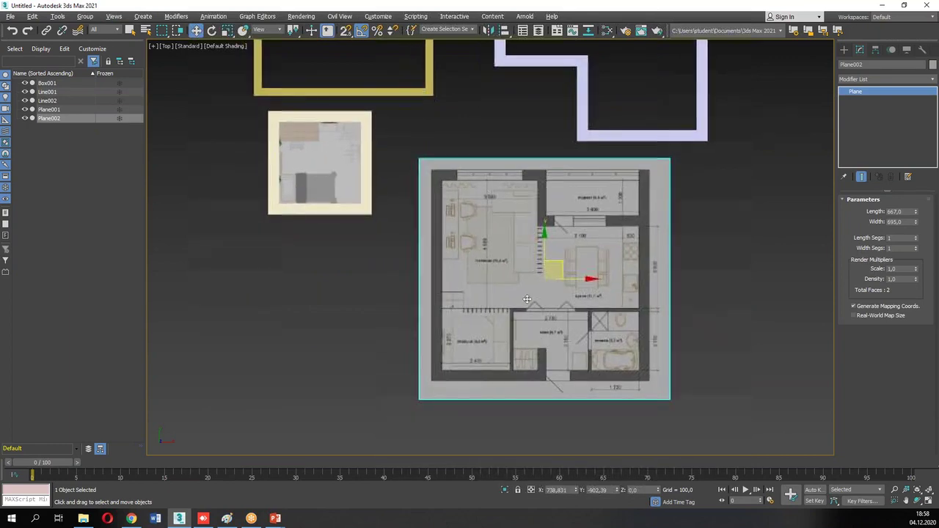
Trace the outer wall contour of the floor plan with a closed Line, following the recess around the balcony.
{"action": "scroll", "coordinate": [571, 285], "scroll_direction": "up", "scroll_amount": 2}
{"action": "middle_click_drag", "start_coordinate": [614, 248], "coordinate": [562, 208]}
{"action": "left_click", "coordinate": [846, 49]}
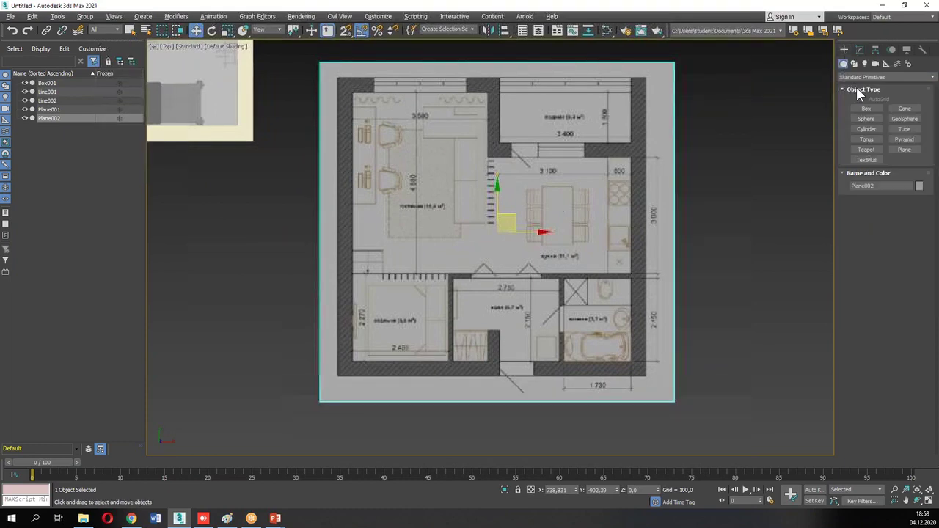
{"action": "left_click", "coordinate": [855, 64]}
{"action": "left_click", "coordinate": [867, 116]}
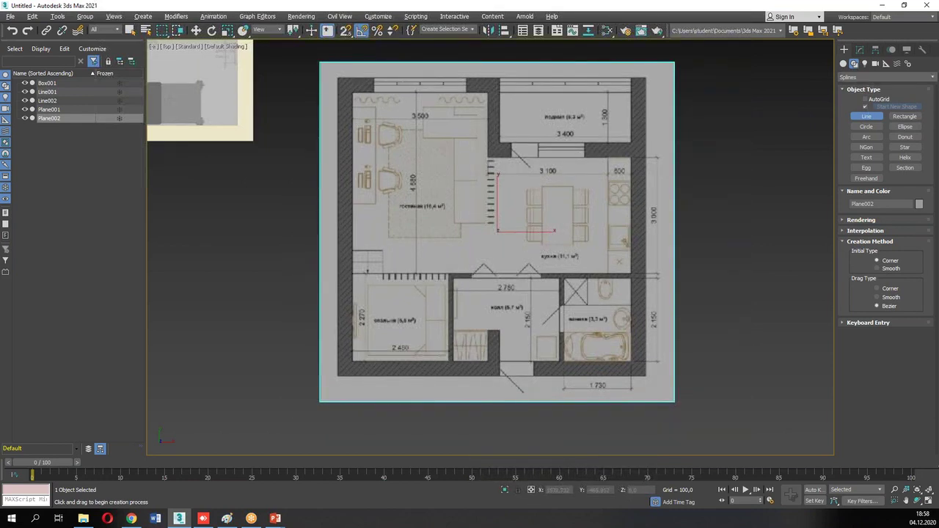
{"action": "left_click", "coordinate": [338, 77]}
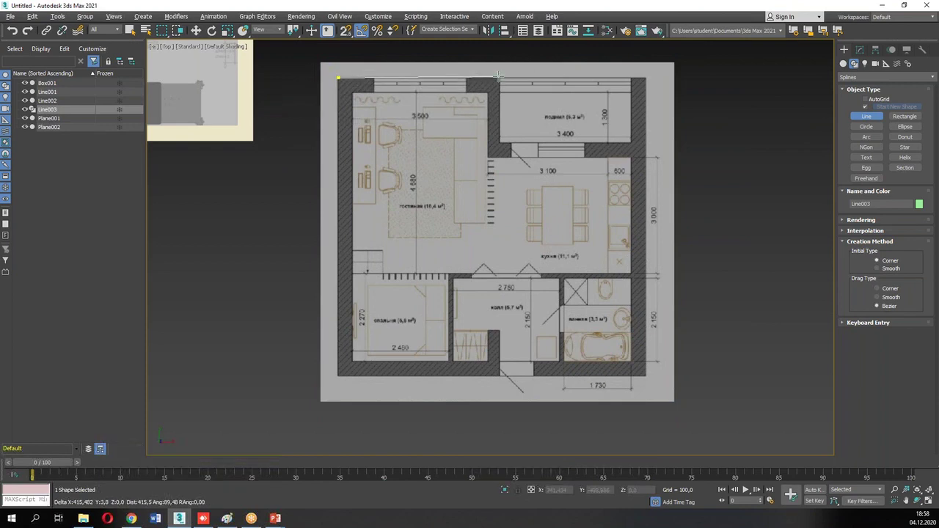
{"action": "left_click", "coordinate": [499, 78]}
{"action": "left_click", "coordinate": [500, 143]}
{"action": "left_click", "coordinate": [630, 144]}
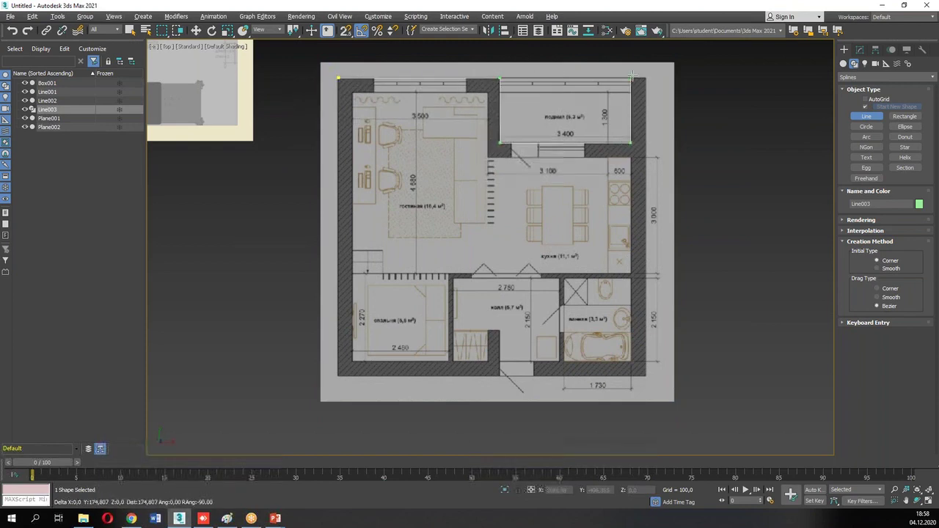
{"action": "left_click", "coordinate": [631, 77]}
{"action": "left_click", "coordinate": [647, 77]}
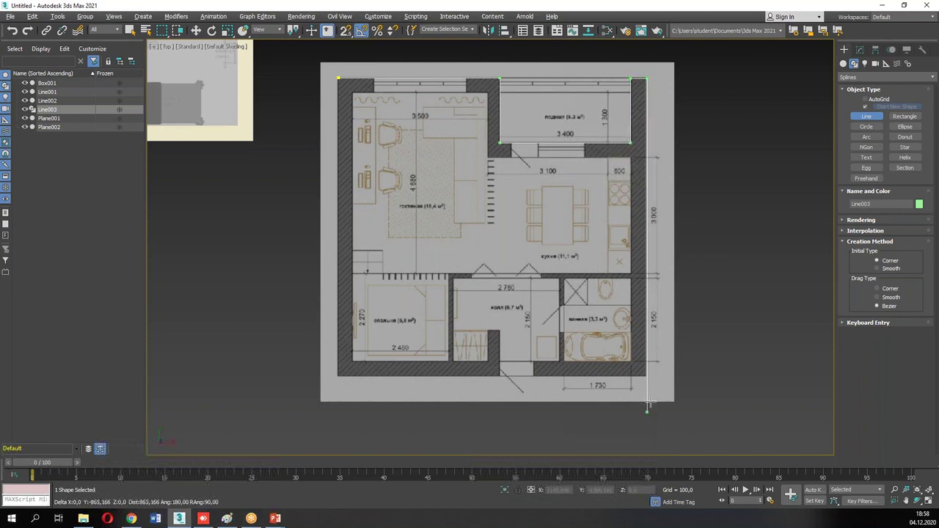
{"action": "left_click", "coordinate": [645, 375]}
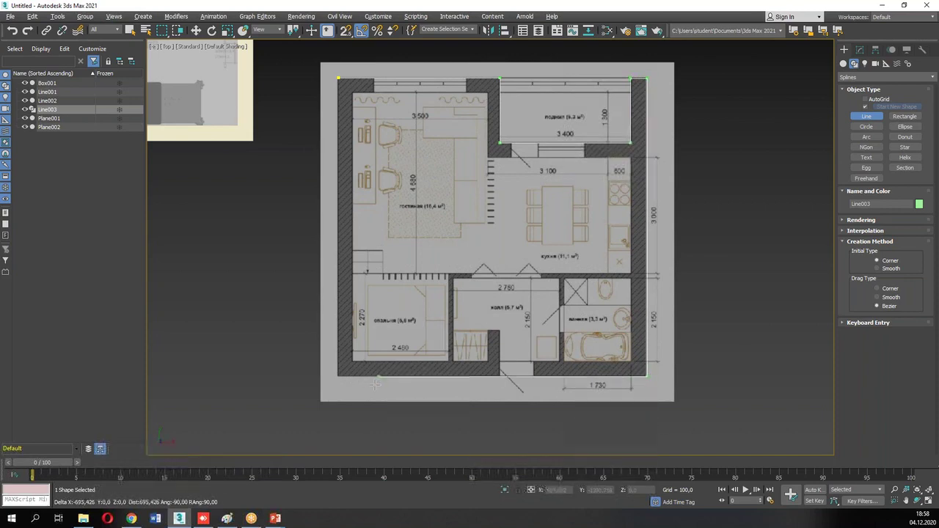
{"action": "left_click", "coordinate": [339, 377]}
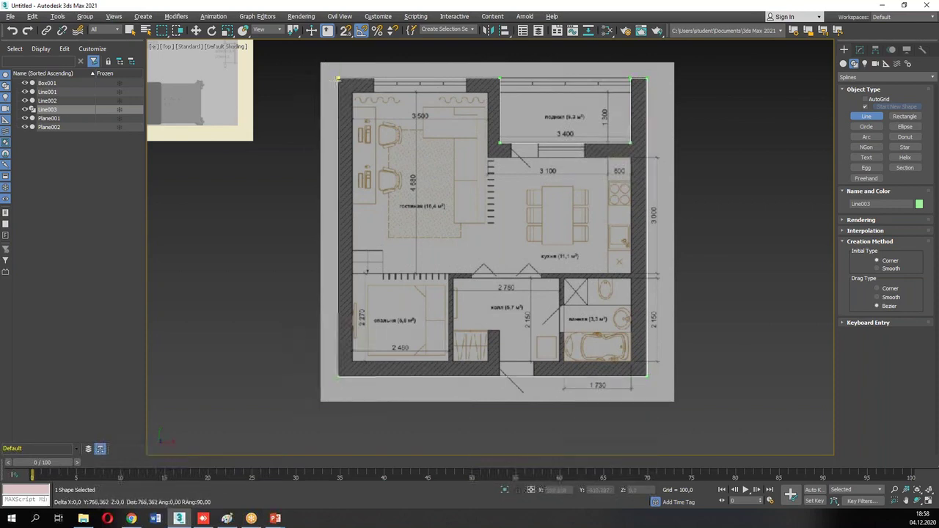
{"action": "left_click", "coordinate": [338, 76]}
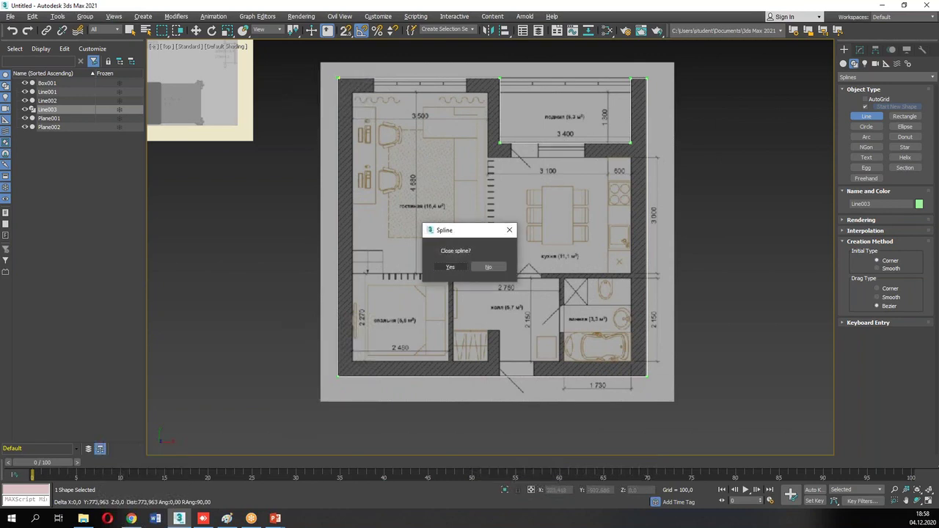
{"action": "left_click", "coordinate": [449, 267]}
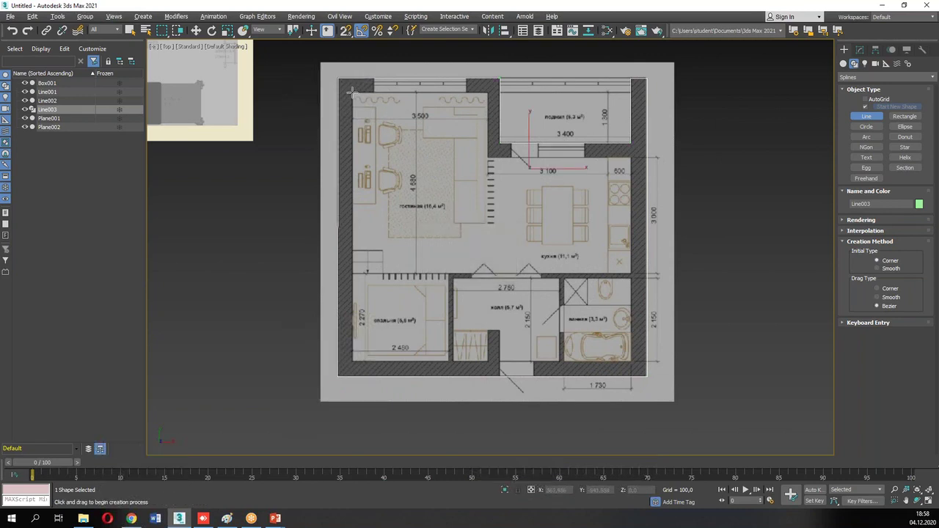
Trace a closed Line along the inner wall faces of the connected living room, kitchen and bedroom, stepping around the balcony recess.
{"action": "left_click", "coordinate": [352, 93]}
{"action": "left_click", "coordinate": [488, 93]}
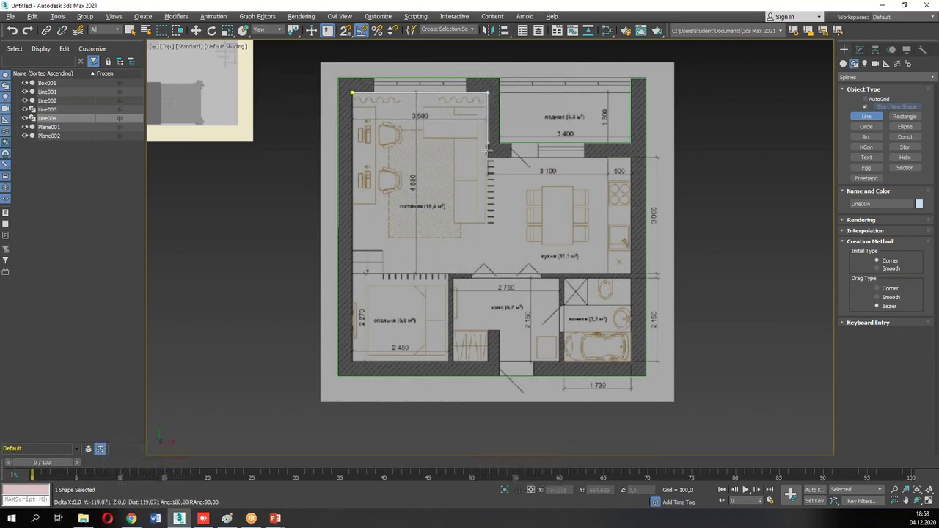
{"action": "left_click", "coordinate": [488, 157]}
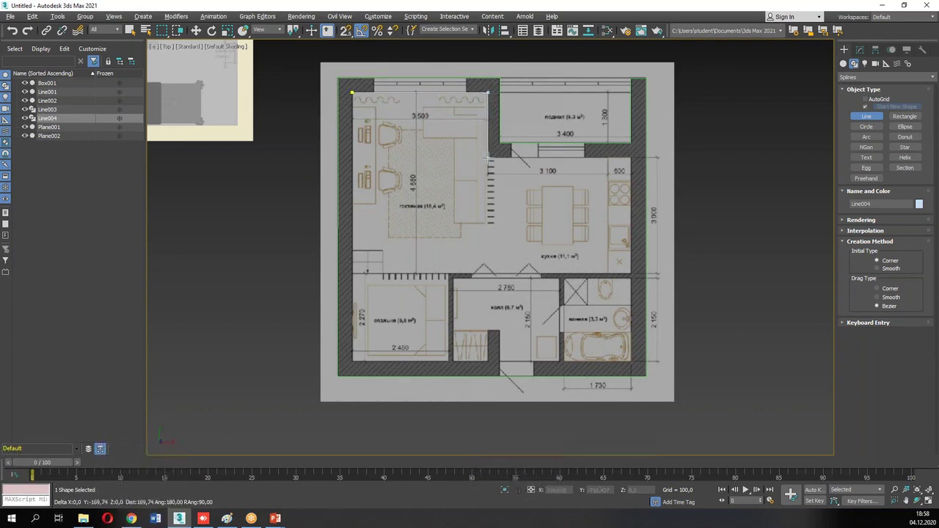
{"action": "left_click", "coordinate": [630, 161]}
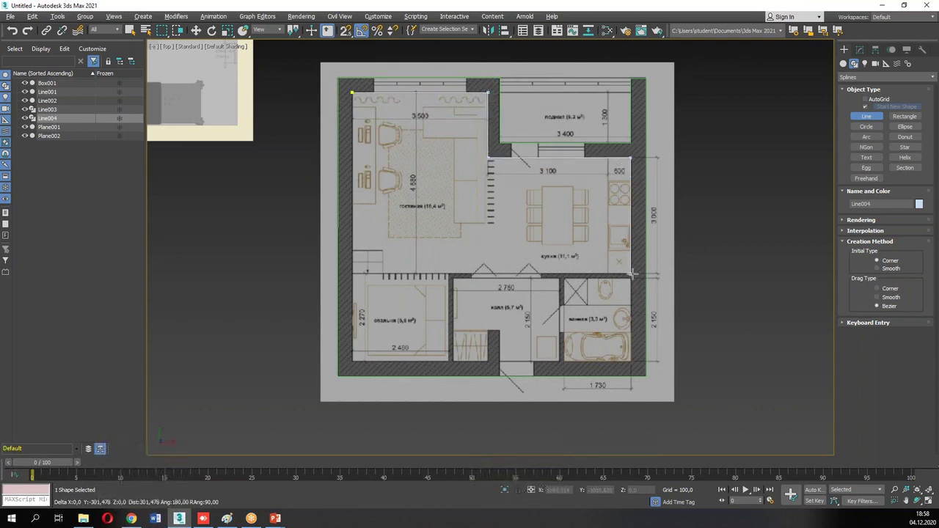
{"action": "left_click", "coordinate": [630, 273]}
{"action": "left_click", "coordinate": [448, 273]}
{"action": "left_click", "coordinate": [446, 361]}
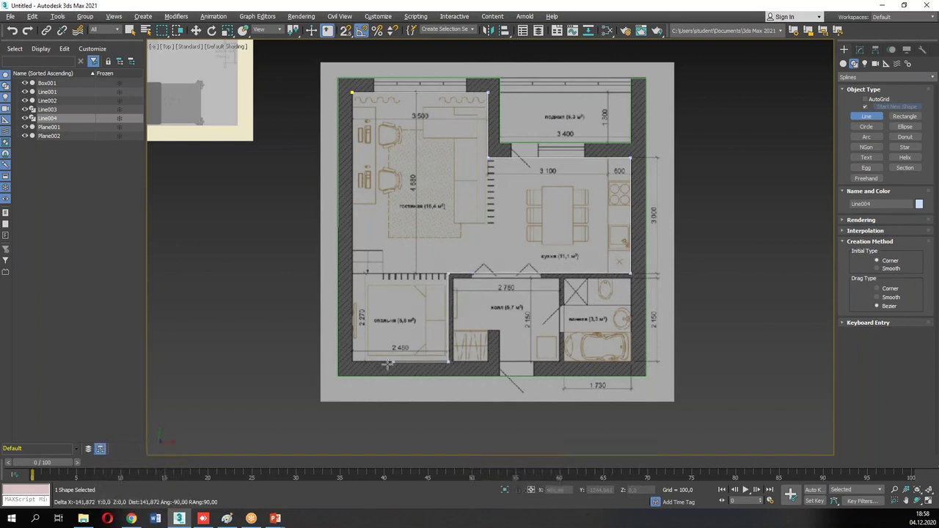
{"action": "left_click", "coordinate": [353, 362]}
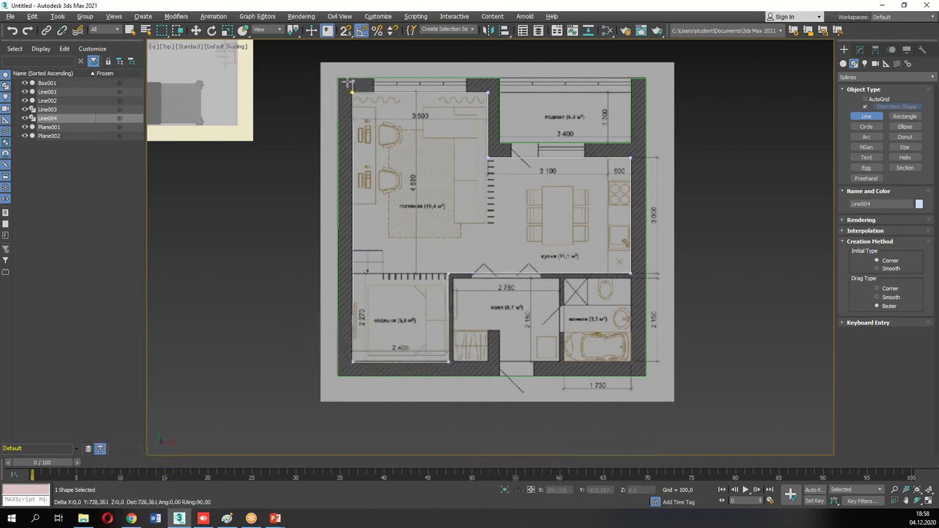
{"action": "left_click", "coordinate": [352, 92]}
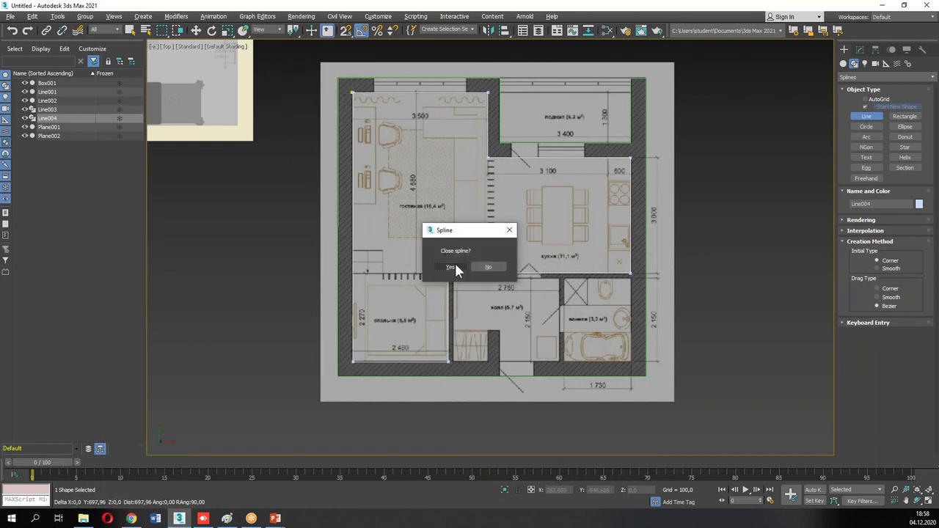
{"action": "left_click", "coordinate": [453, 269]}
Edit the inner contour at vertex level and select its upper-left living room corner vertex.
{"action": "middle_click_drag", "start_coordinate": [352, 133], "coordinate": [375, 136]}
{"action": "key", "text": "1"}
{"action": "left_click", "coordinate": [376, 96]}
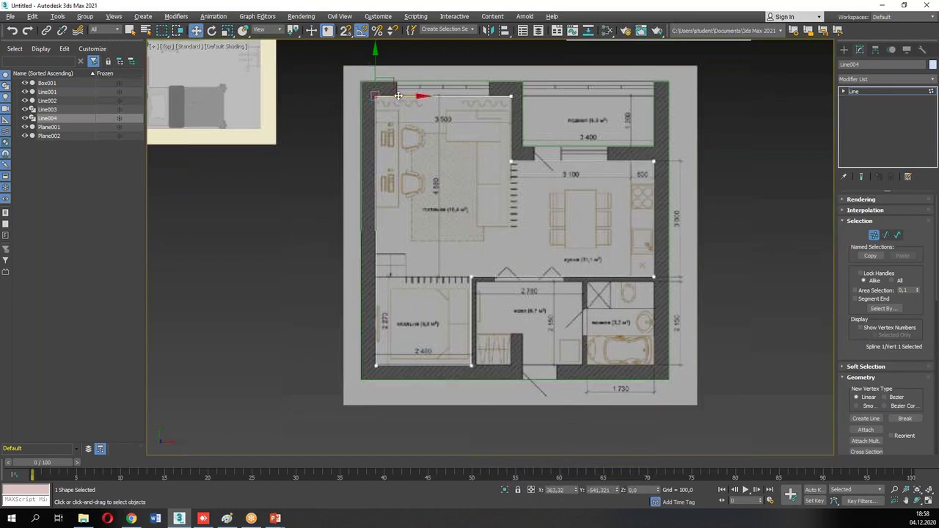